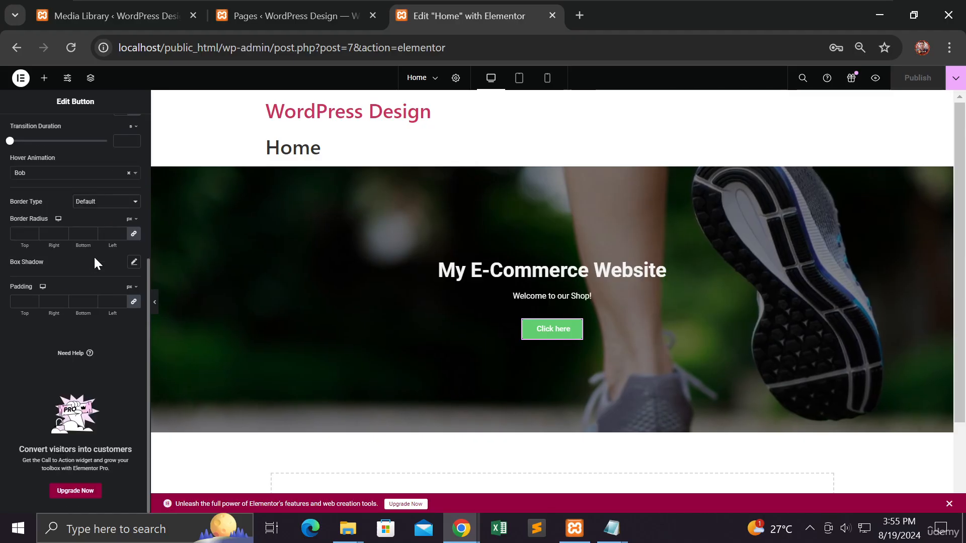
{"action": "scroll", "coordinate": [93, 256], "scroll_direction": "up", "scroll_amount": 5}
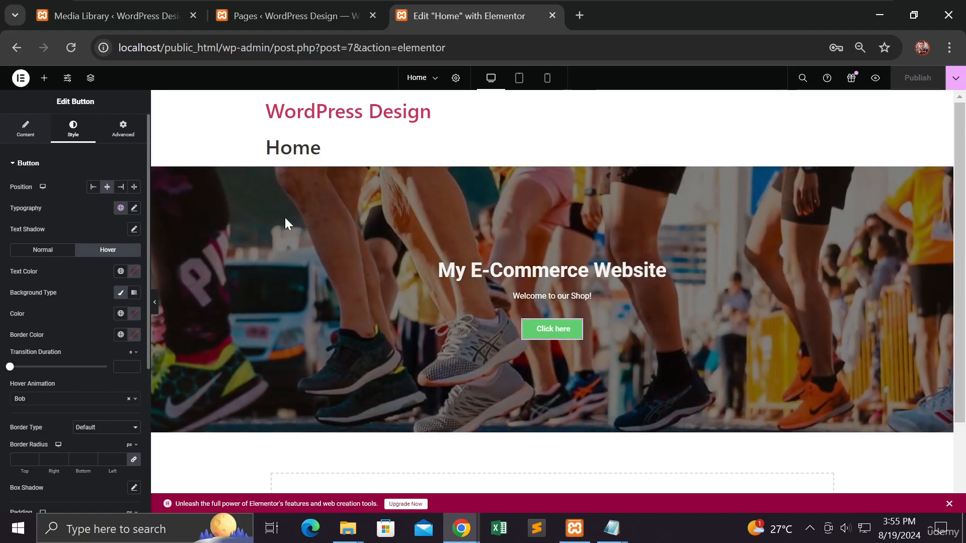
{"action": "mouse_move", "coordinate": [500, 222]}
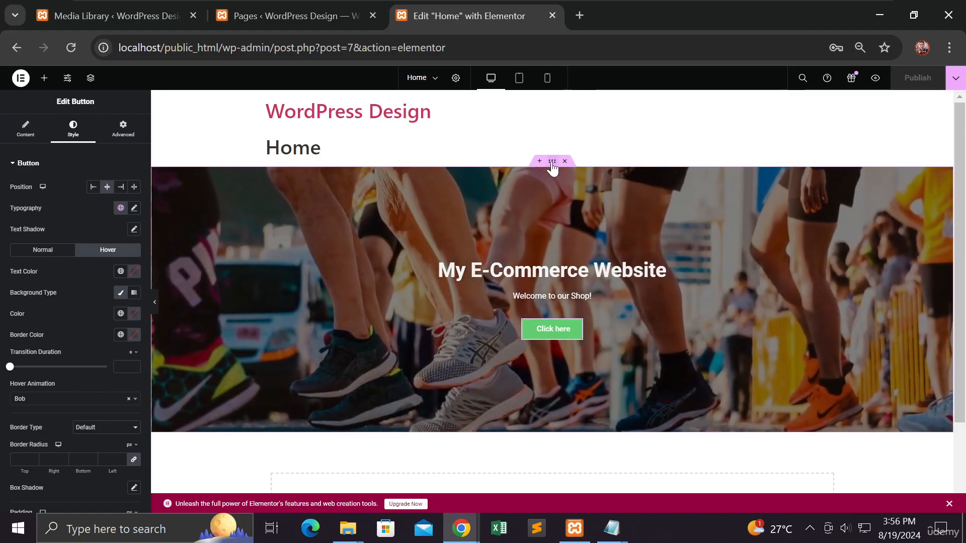
{"action": "mouse_move", "coordinate": [551, 168]}
{"action": "left_mouse_down"}
{"action": "mouse_move", "coordinate": [554, 147]}
{"action": "mouse_move", "coordinate": [552, 166]}
{"action": "left_mouse_up"}
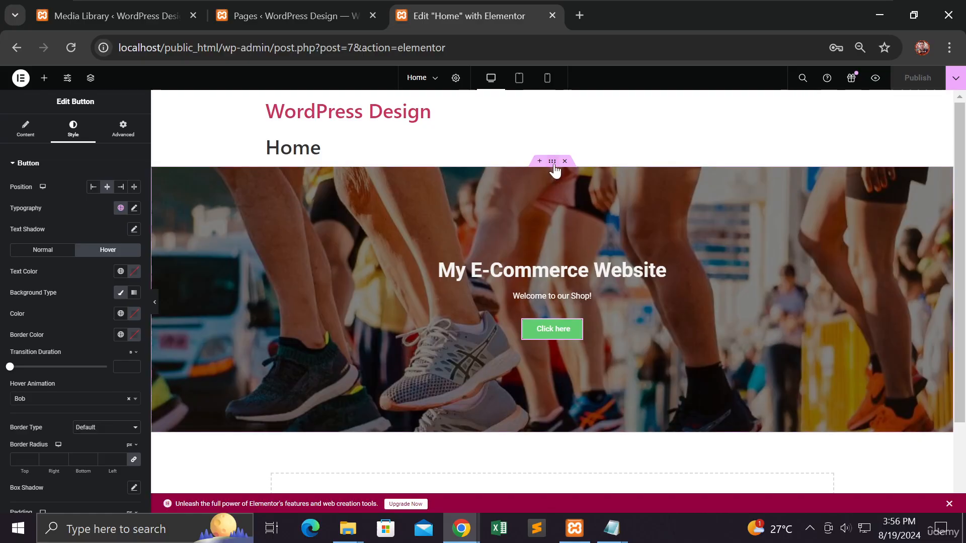
{"action": "left_click", "coordinate": [550, 204]}
Step: Add a Flexbox container below the hero section using the structure with two rows of three cells
{"action": "scroll", "coordinate": [549, 204], "scroll_direction": "down", "scroll_amount": 2}
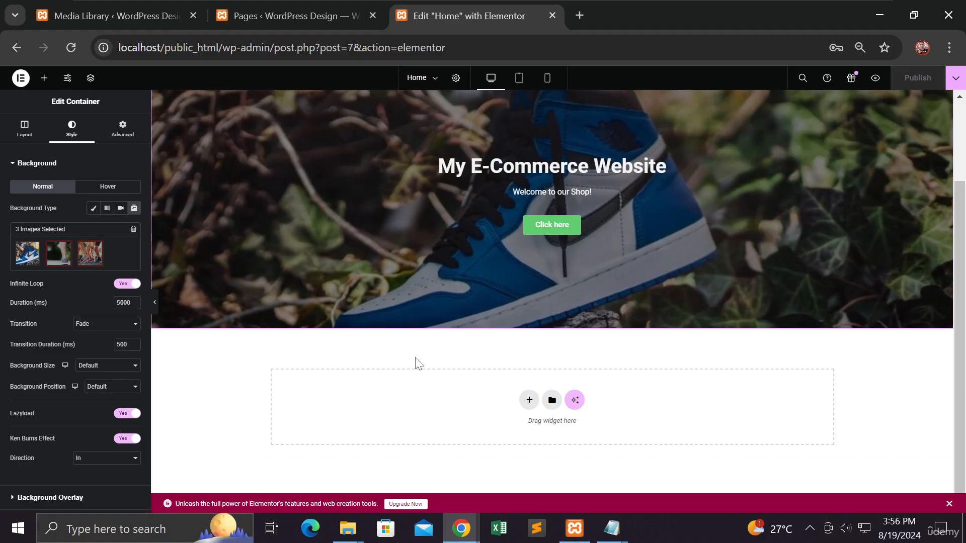
{"action": "scroll", "coordinate": [417, 362], "scroll_direction": "up", "scroll_amount": 2}
{"action": "scroll", "coordinate": [416, 363], "scroll_direction": "down", "scroll_amount": 2}
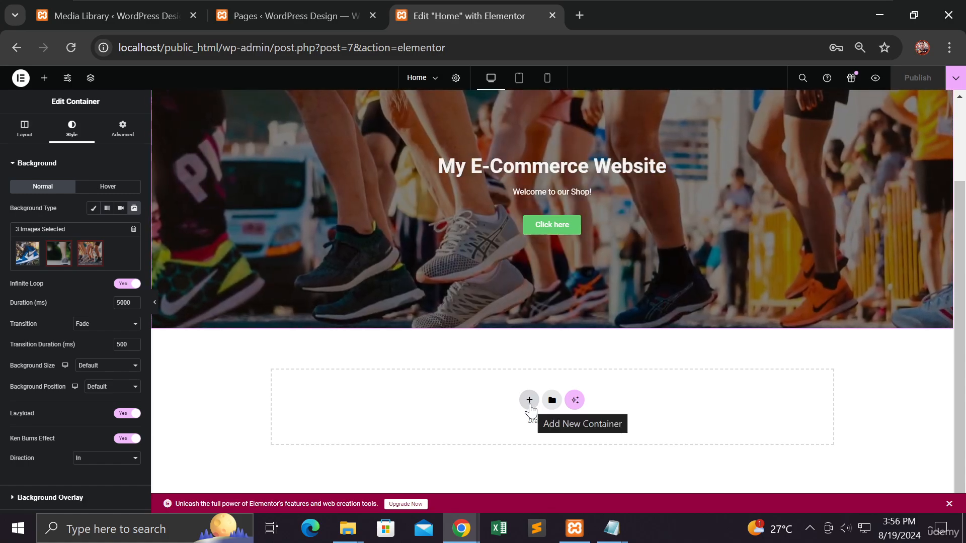
{"action": "left_click", "coordinate": [529, 401]}
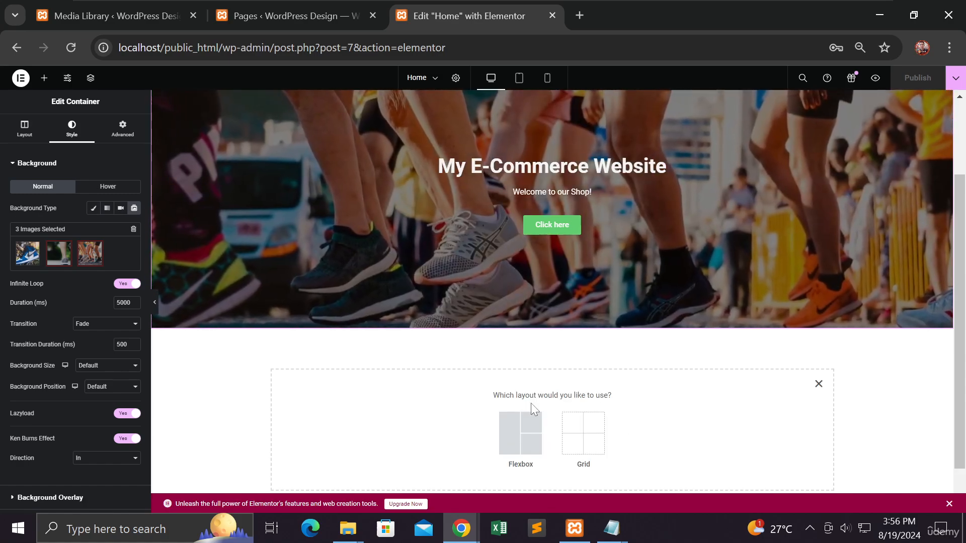
{"action": "left_click", "coordinate": [520, 428]}
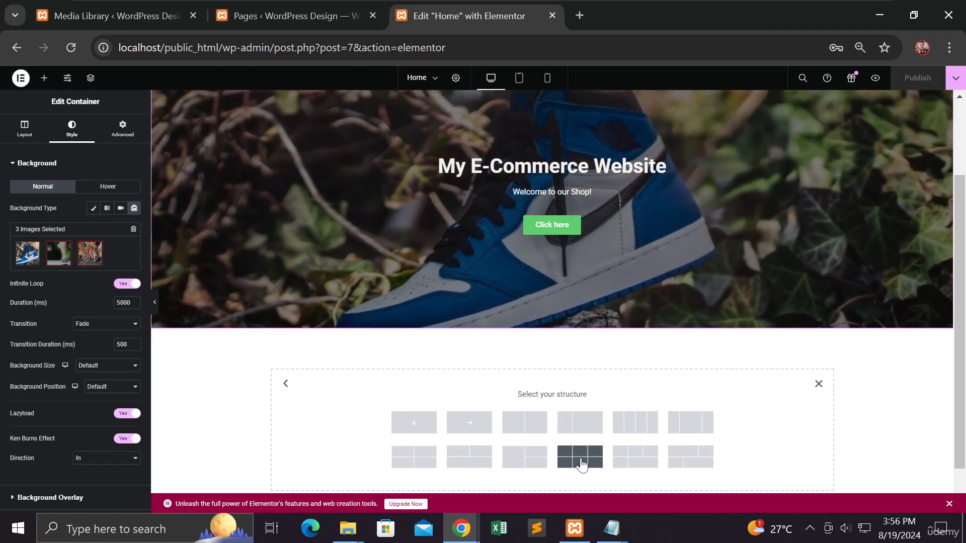
{"action": "scroll", "coordinate": [579, 460], "scroll_direction": "down", "scroll_amount": 1}
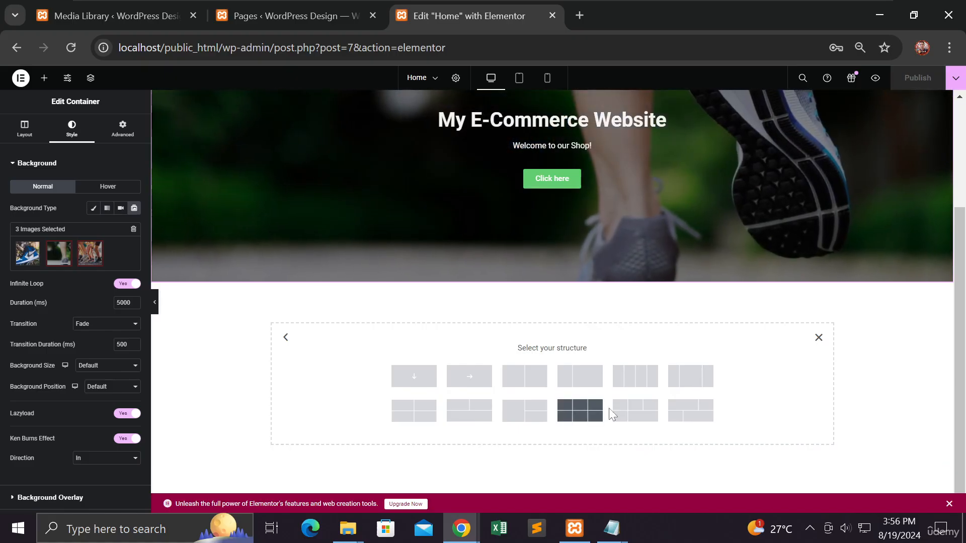
{"action": "left_click", "coordinate": [593, 417]}
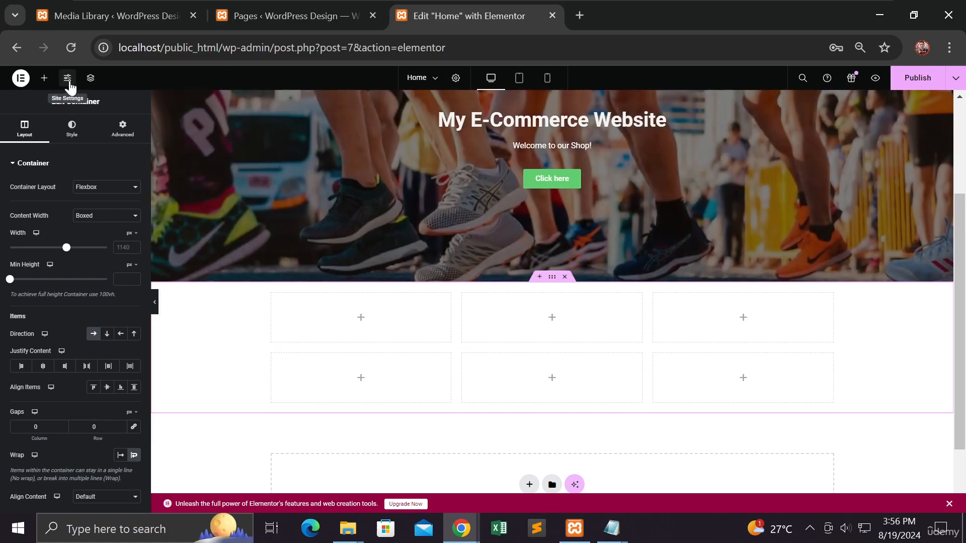
Step: Insert an Image widget into the first cell of the new container's upper row
{"action": "left_click", "coordinate": [68, 79]}
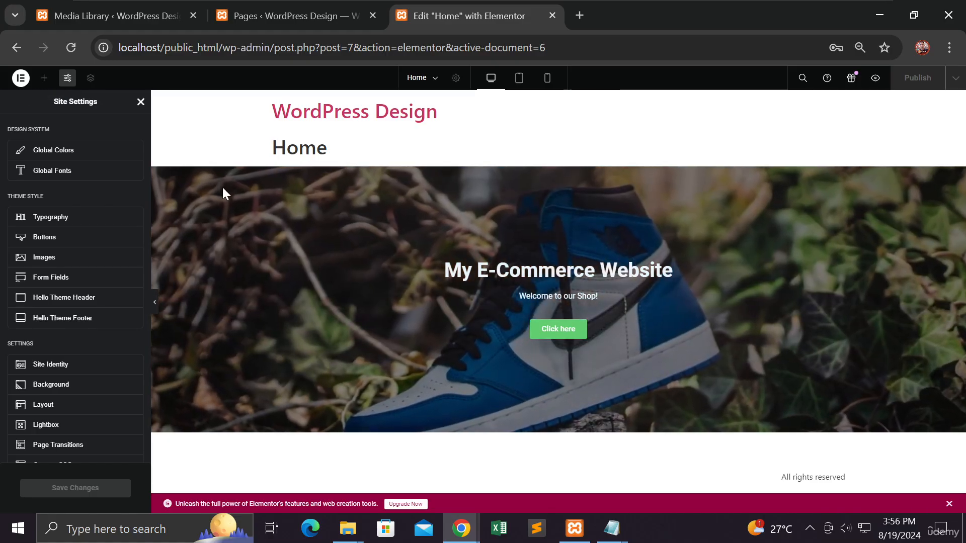
{"action": "left_click", "coordinate": [140, 102]}
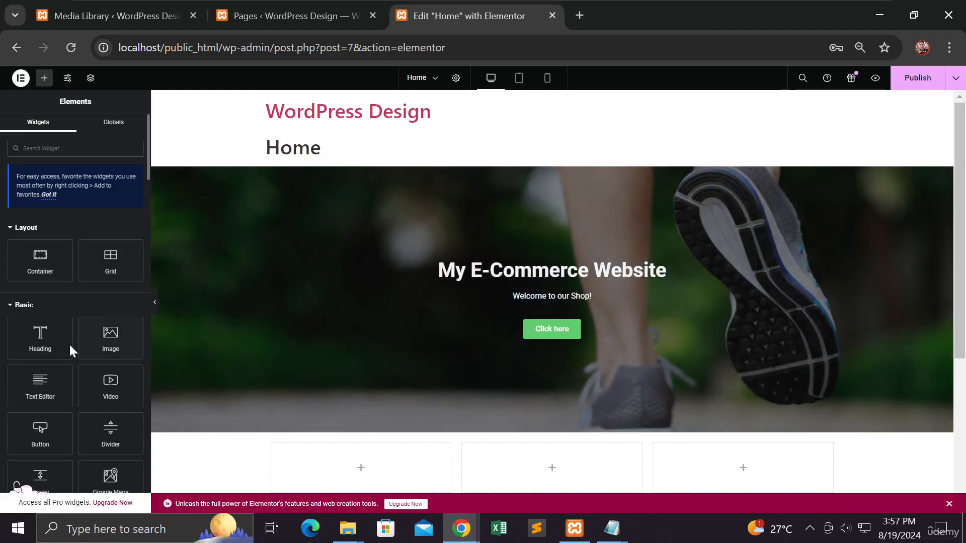
{"action": "scroll", "coordinate": [216, 352], "scroll_direction": "down", "scroll_amount": 3}
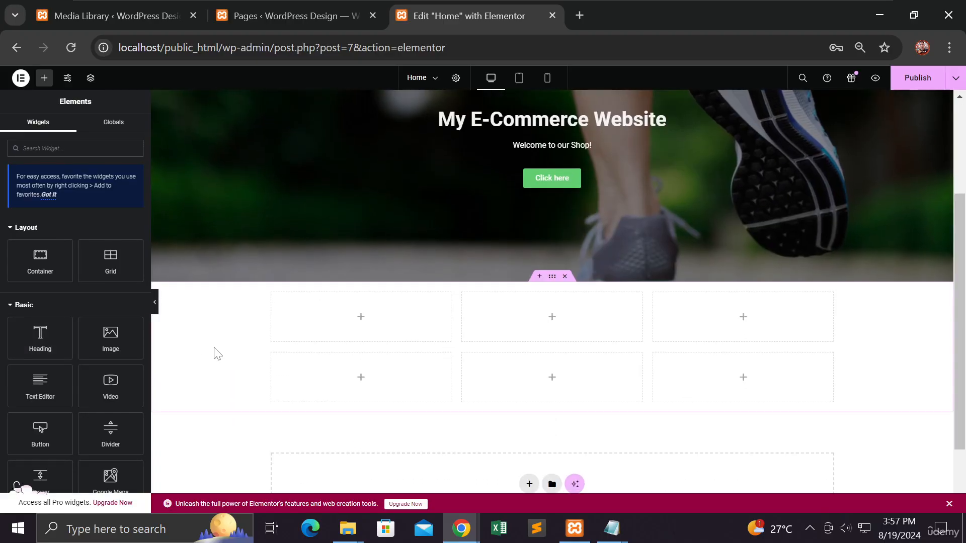
{"action": "scroll", "coordinate": [96, 321], "scroll_direction": "down", "scroll_amount": 5}
{"action": "scroll", "coordinate": [95, 328], "scroll_direction": "up", "scroll_amount": 4}
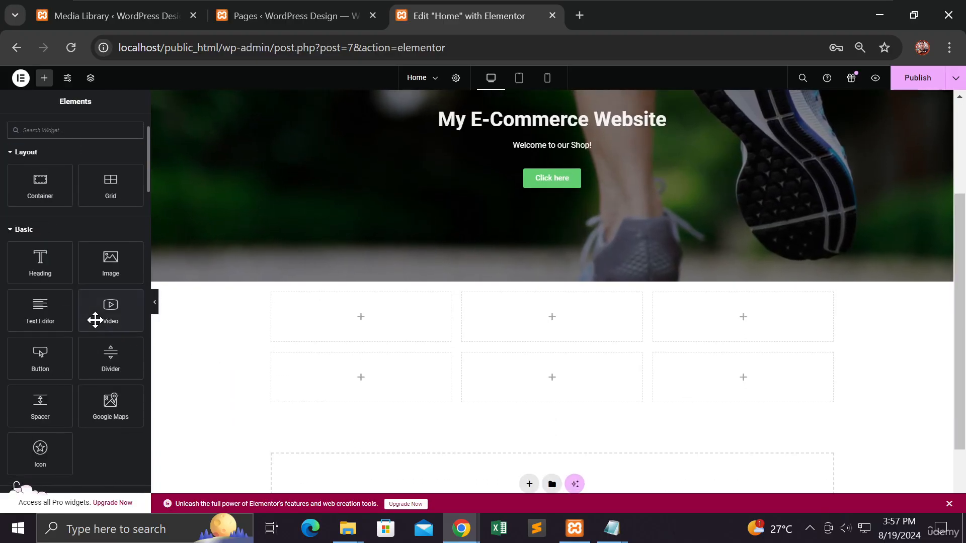
{"action": "scroll", "coordinate": [95, 321], "scroll_direction": "up", "scroll_amount": 2}
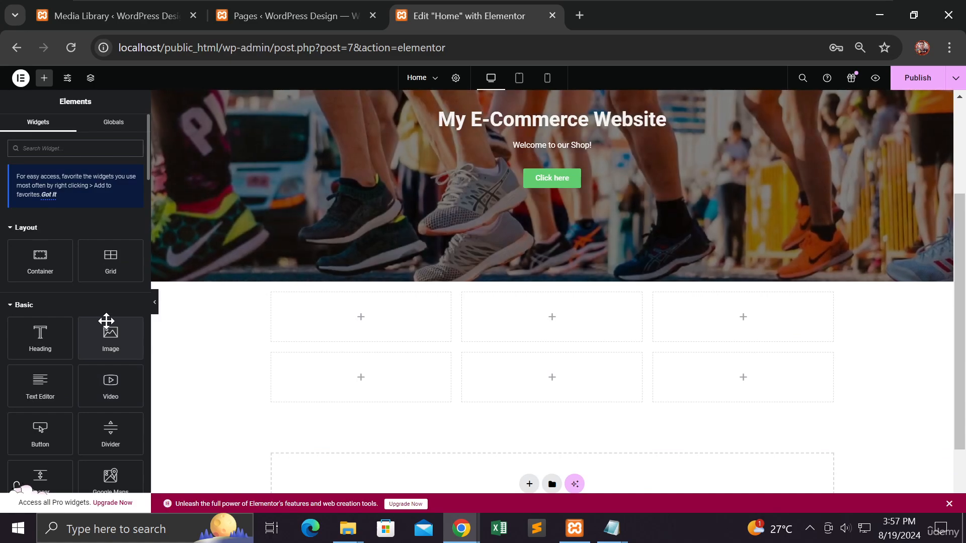
{"action": "left_click_drag", "start_coordinate": [107, 321], "coordinate": [359, 326]}
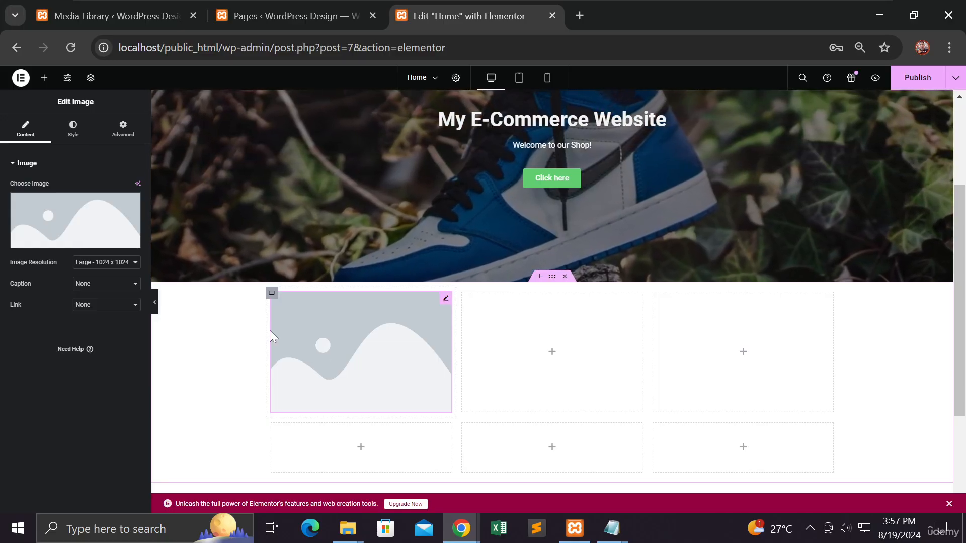
Step: Set the image to shoes-1.jpg from the media library and give it the alt text "green-nike-shoes"
{"action": "left_click", "coordinate": [86, 218]}
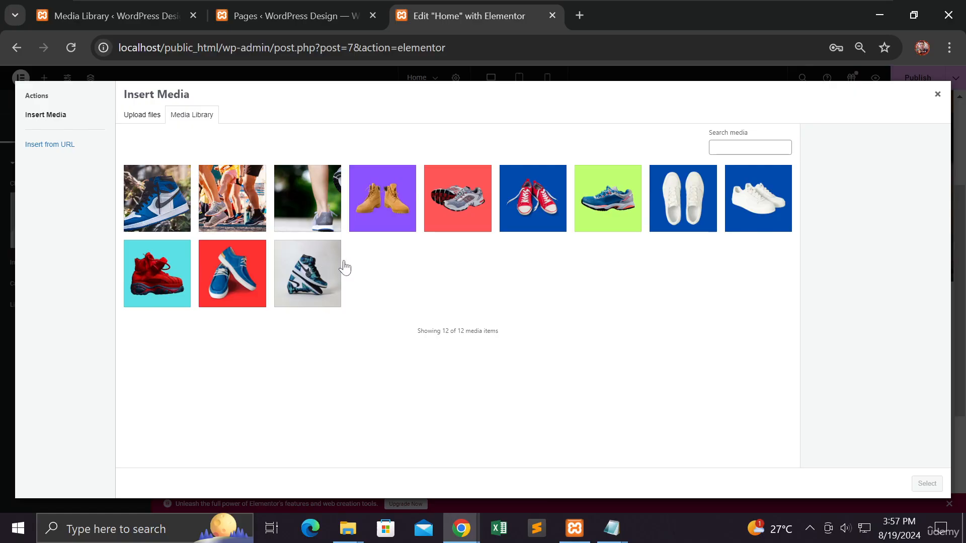
{"action": "left_click", "coordinate": [315, 283]}
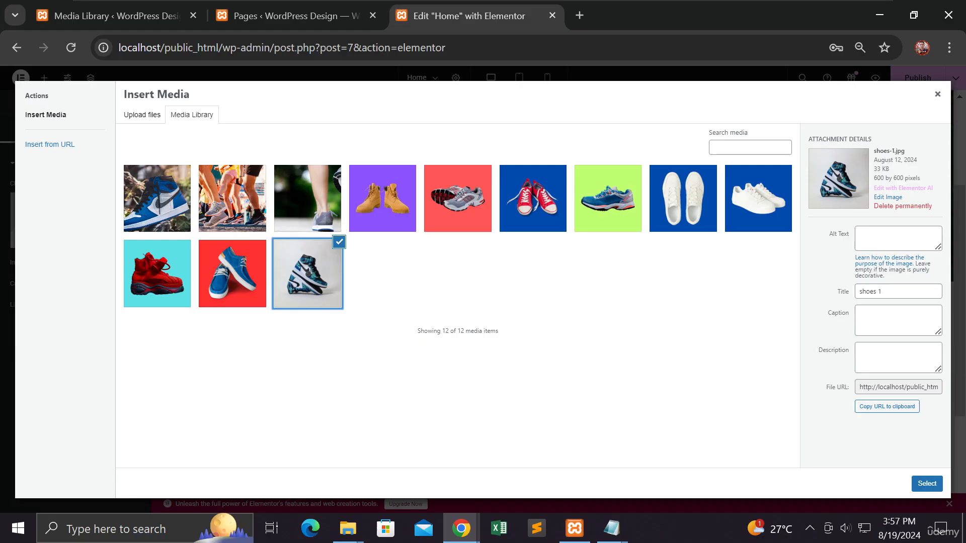
{"action": "left_click", "coordinate": [893, 238]}
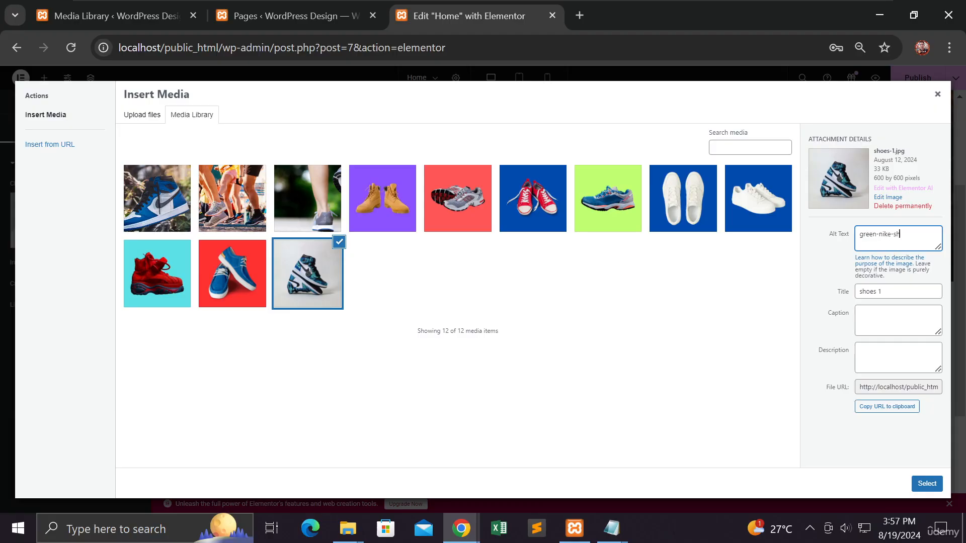
{"action": "type", "text": "s"}
{"action": "left_click", "coordinate": [930, 486]}
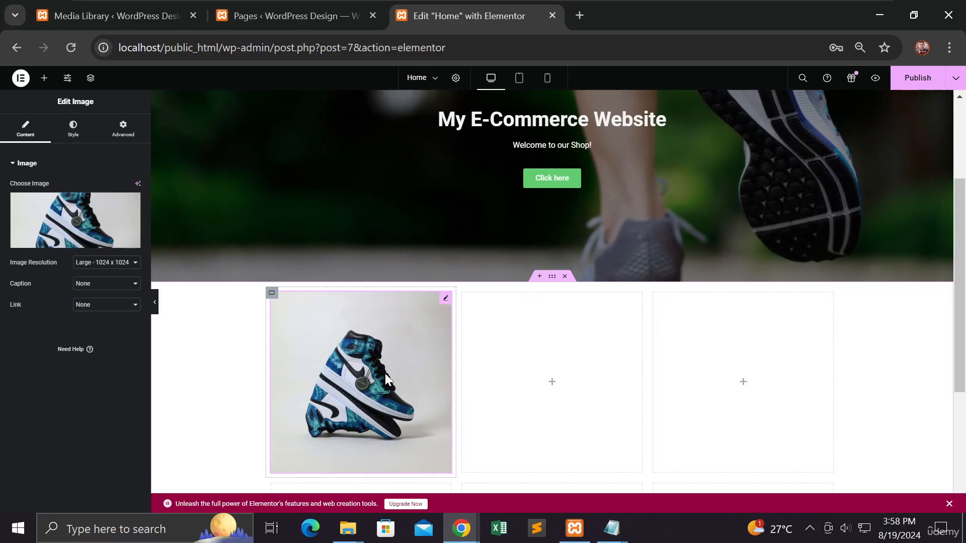
Step: Insert a Heading widget below the shoe image in the first cell
{"action": "scroll", "coordinate": [385, 373], "scroll_direction": "down", "scroll_amount": 3}
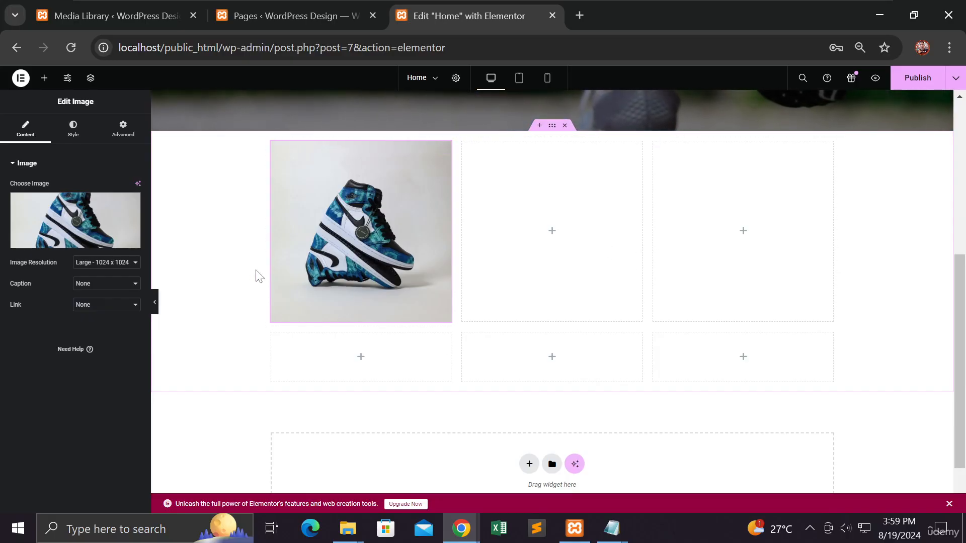
{"action": "left_click", "coordinate": [76, 132]}
{"action": "left_click", "coordinate": [29, 130]}
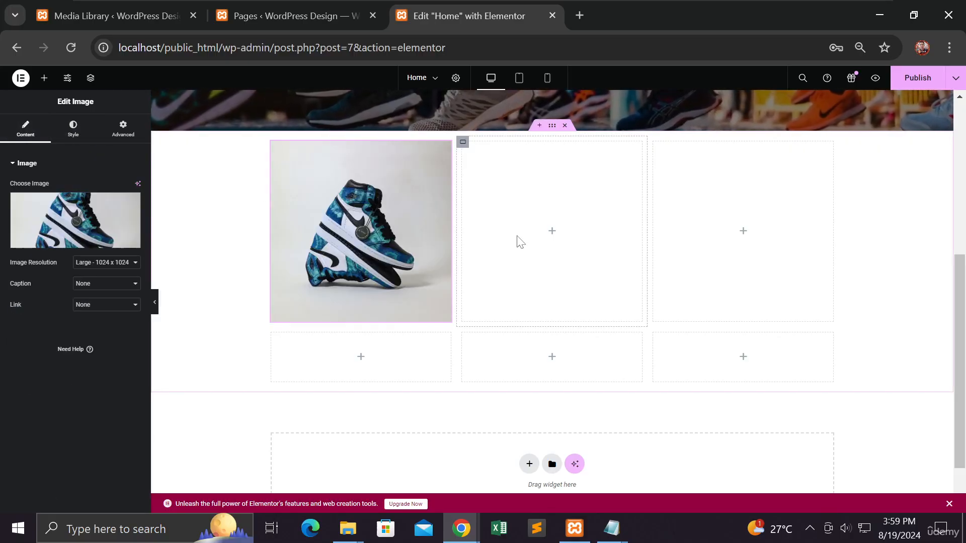
{"action": "left_click", "coordinate": [45, 80]}
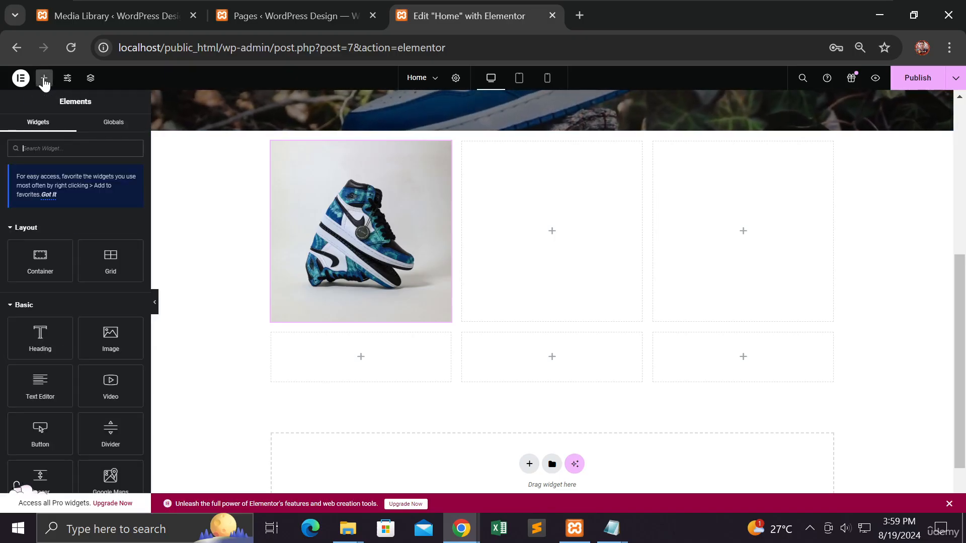
{"action": "left_click_drag", "start_coordinate": [38, 334], "coordinate": [355, 301]}
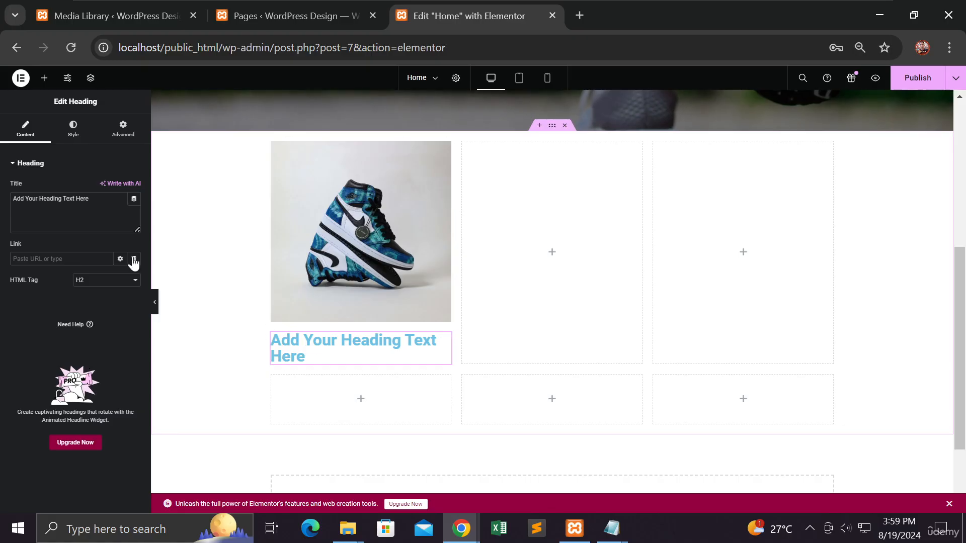
Step: Replace the placeholder title of the new heading with "Green Nike Shoes"
{"action": "left_click", "coordinate": [91, 199]}
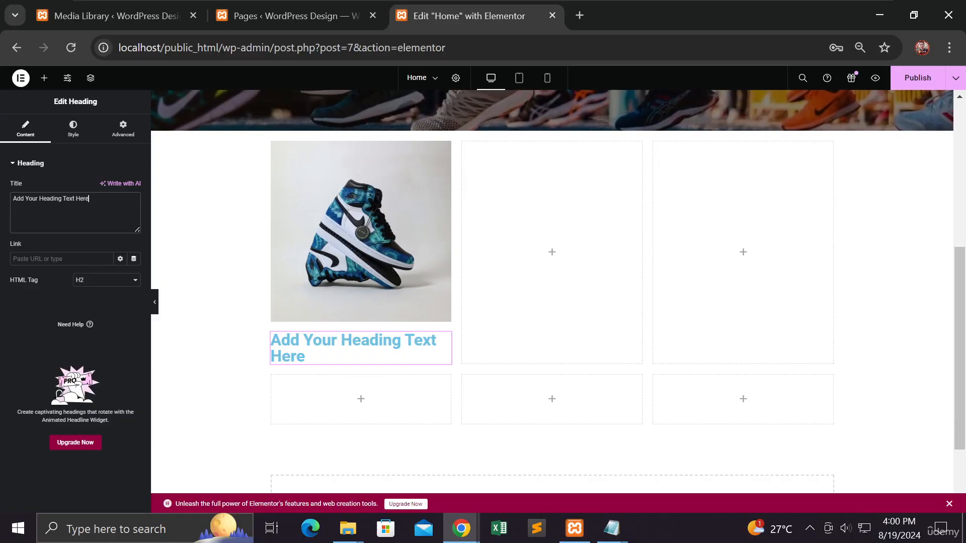
{"action": "left_click_drag", "start_coordinate": [89, 199], "coordinate": [12, 200]}
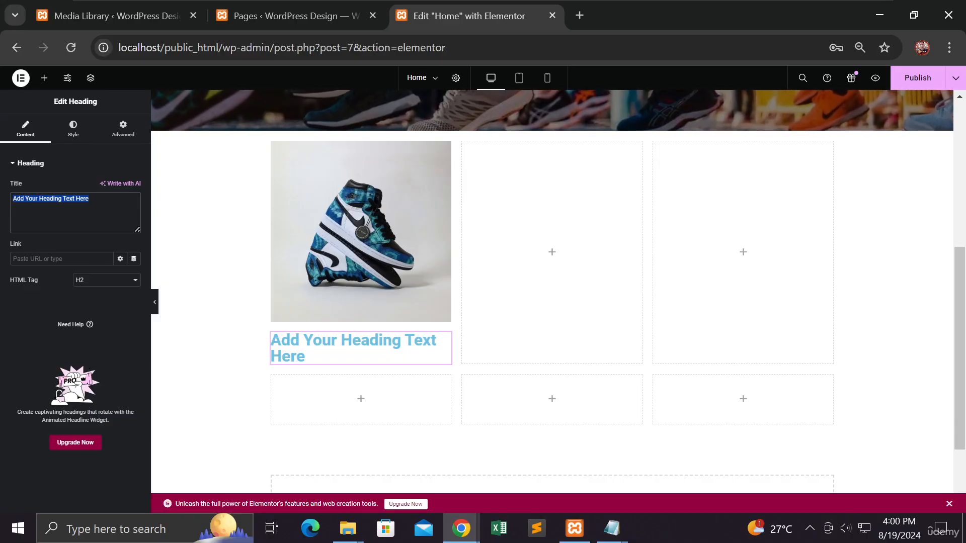
{"action": "key", "text": "BackSpace"}
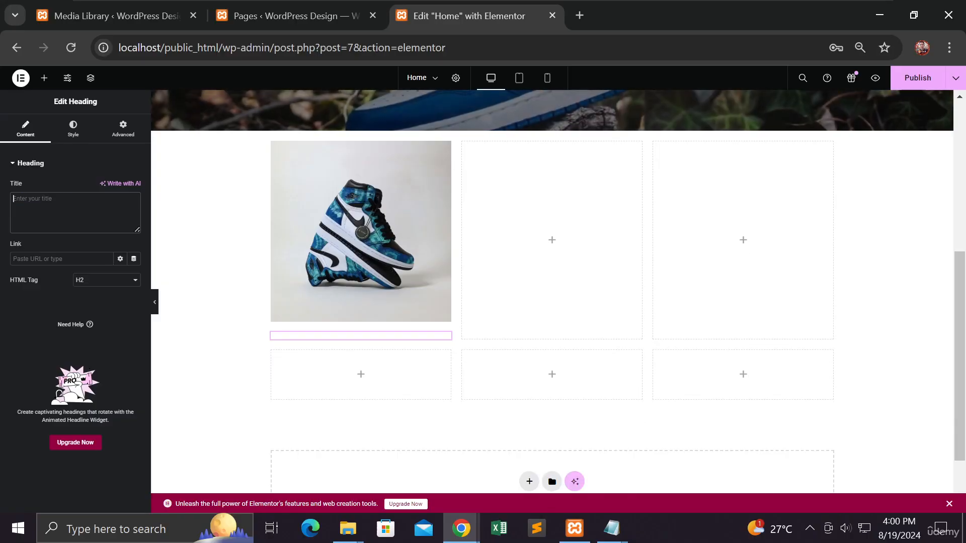
{"action": "type", "text": "Gree"}
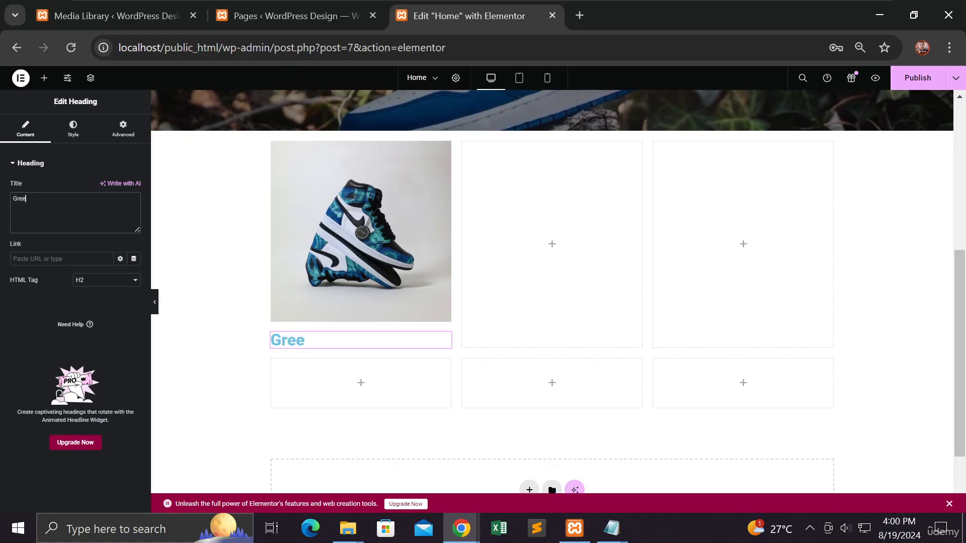
{"action": "type", "text": "n Nike"}
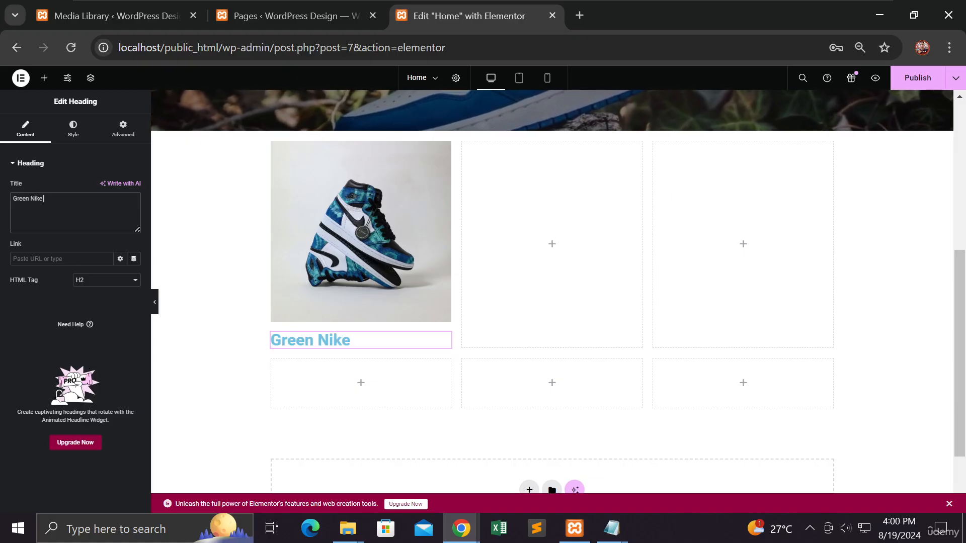
{"action": "type", "text": " Shoes"}
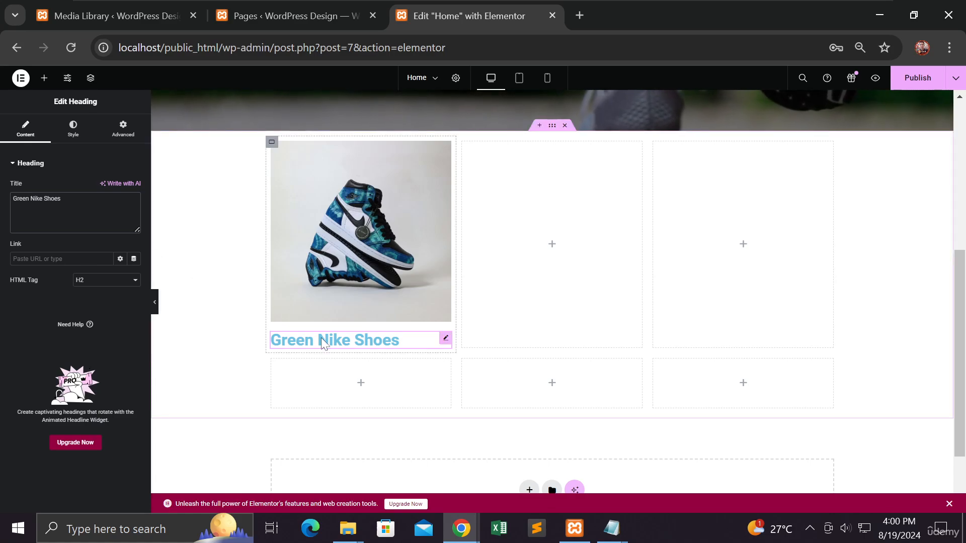
Step: Center-align the Green Nike Shoes heading and set its text color to black, #000000
{"action": "left_click", "coordinate": [74, 129]}
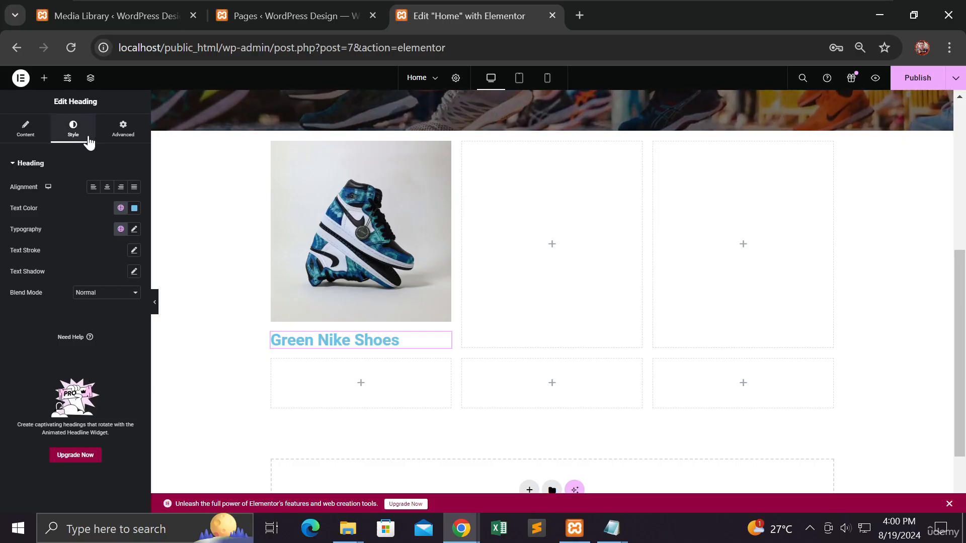
{"action": "left_click", "coordinate": [106, 192]}
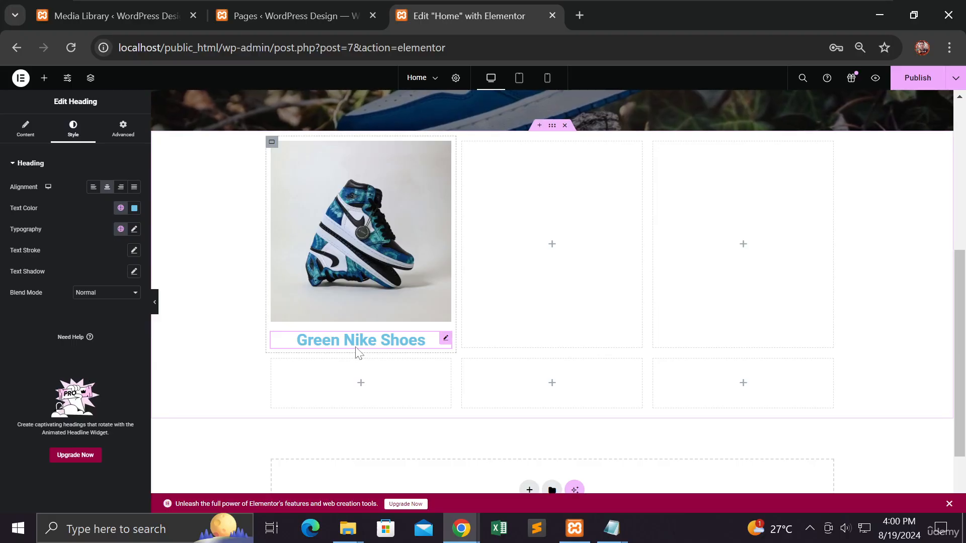
{"action": "left_click", "coordinate": [134, 209]}
{"action": "left_click", "coordinate": [81, 322]}
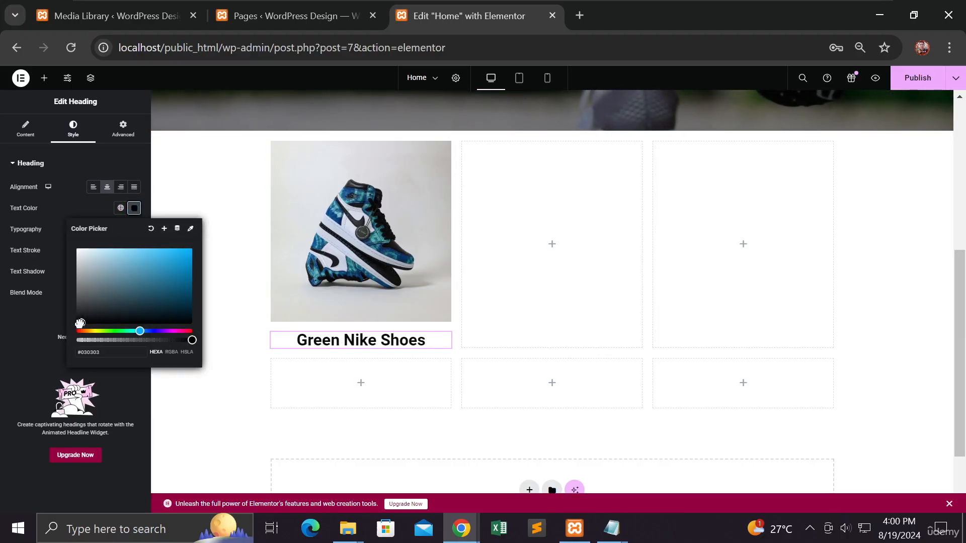
{"action": "left_click_drag", "start_coordinate": [79, 322], "coordinate": [76, 296]}
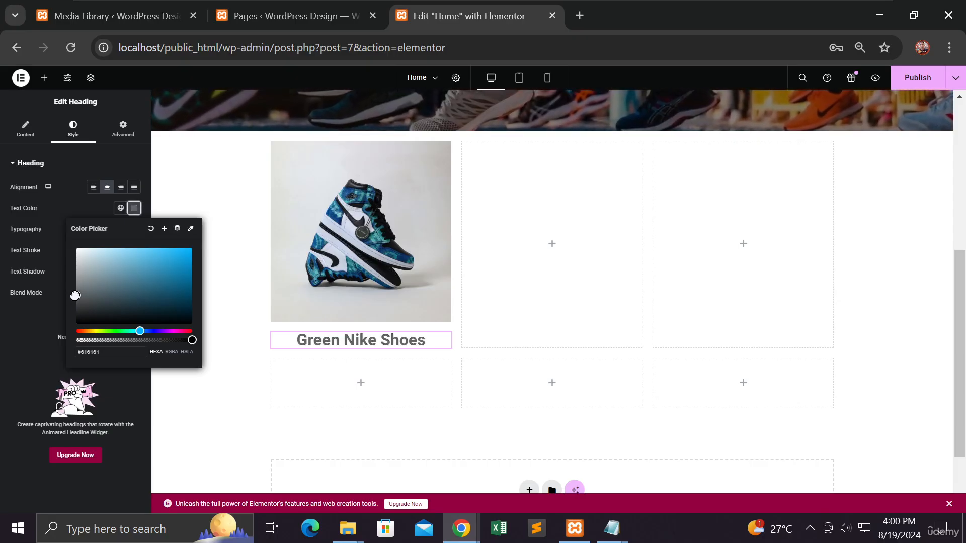
{"action": "left_click_drag", "start_coordinate": [140, 331], "coordinate": [71, 335]}
{"action": "left_click_drag", "start_coordinate": [186, 259], "coordinate": [189, 251]}
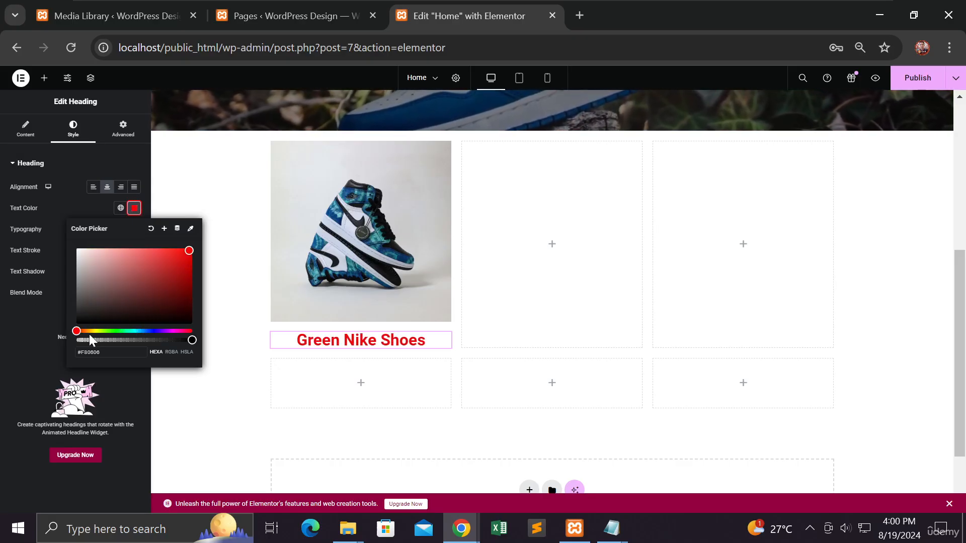
{"action": "mouse_move", "coordinate": [76, 330]}
{"action": "left_mouse_down"}
{"action": "mouse_move", "coordinate": [101, 331]}
{"action": "mouse_move", "coordinate": [75, 325]}
{"action": "left_mouse_up"}
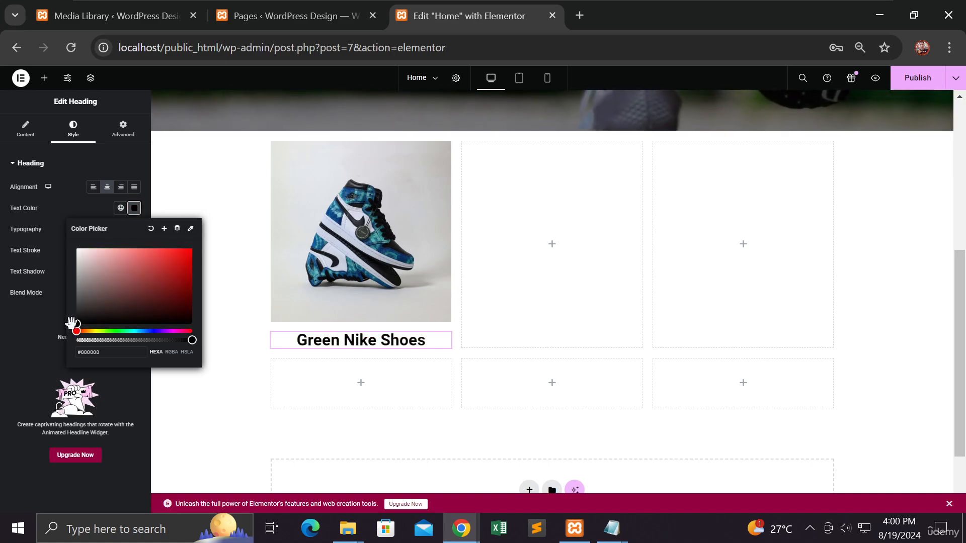
Step: Change the Green Nike Shoes heading's HTML tag to H3
{"action": "left_click", "coordinate": [42, 325]}
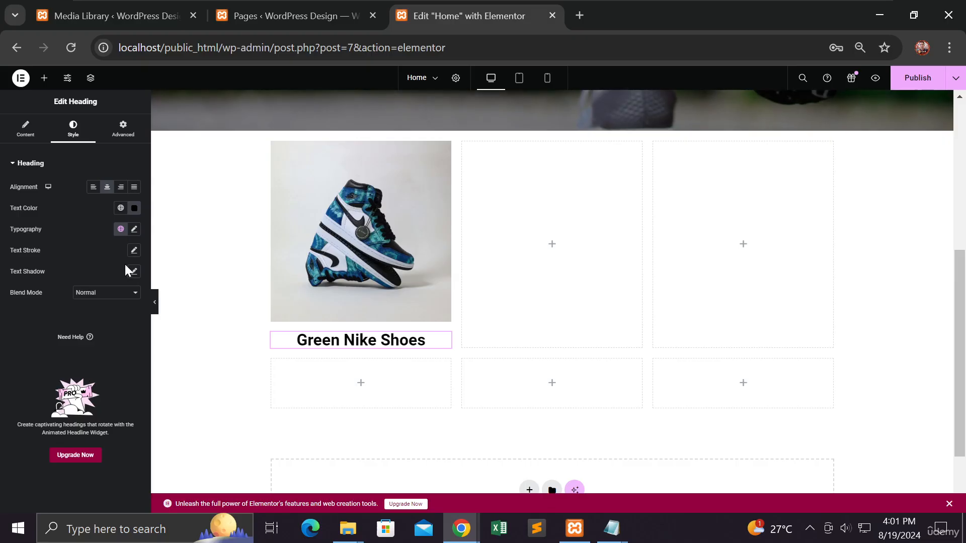
{"action": "left_click", "coordinate": [26, 141]}
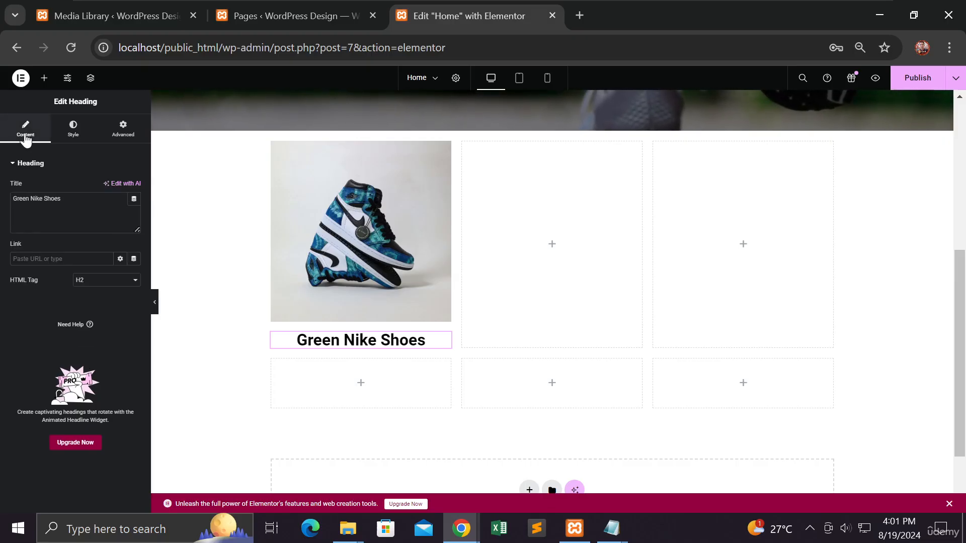
{"action": "left_click", "coordinate": [103, 283]}
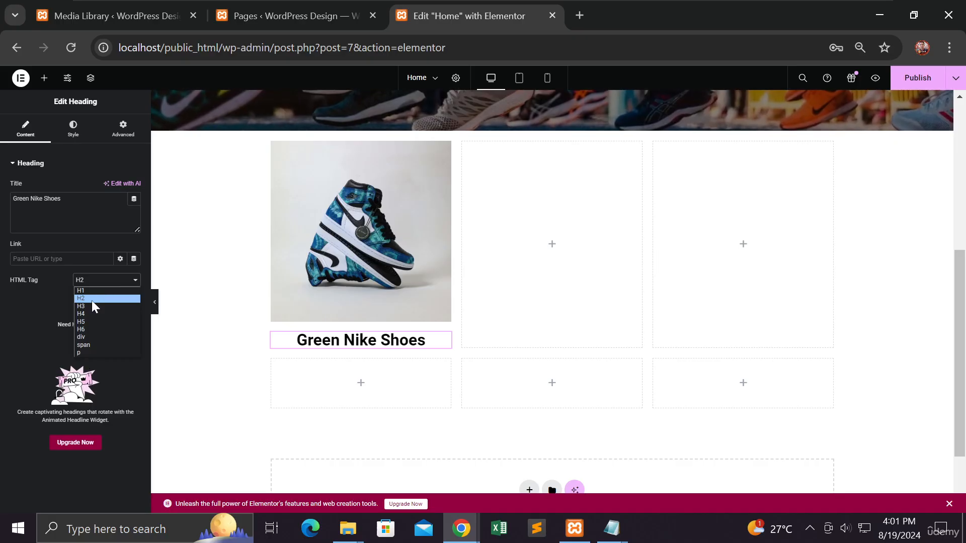
{"action": "left_click", "coordinate": [91, 305]}
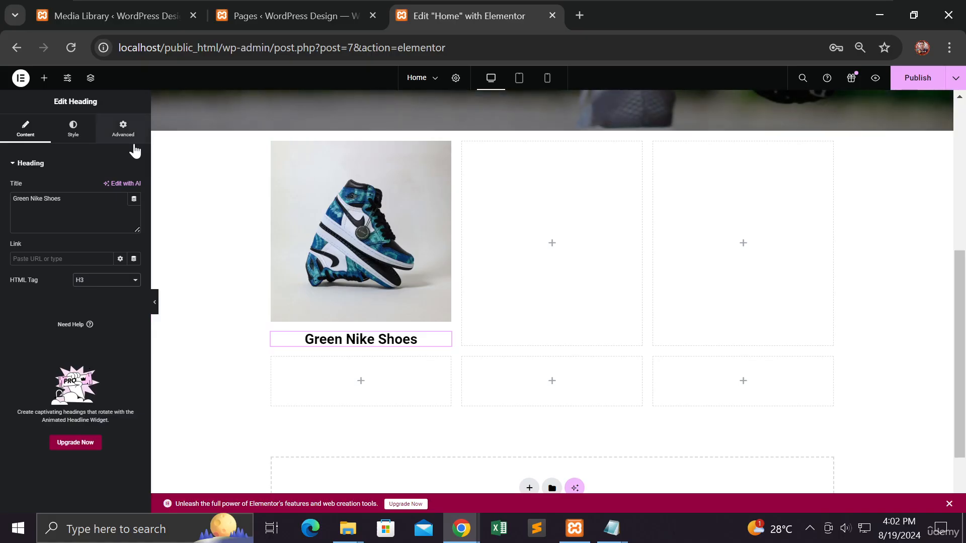
Step: Insert a Text Editor widget below the Green Nike Shoes heading and replace its placeholder text with "$"
{"action": "left_click", "coordinate": [68, 78]}
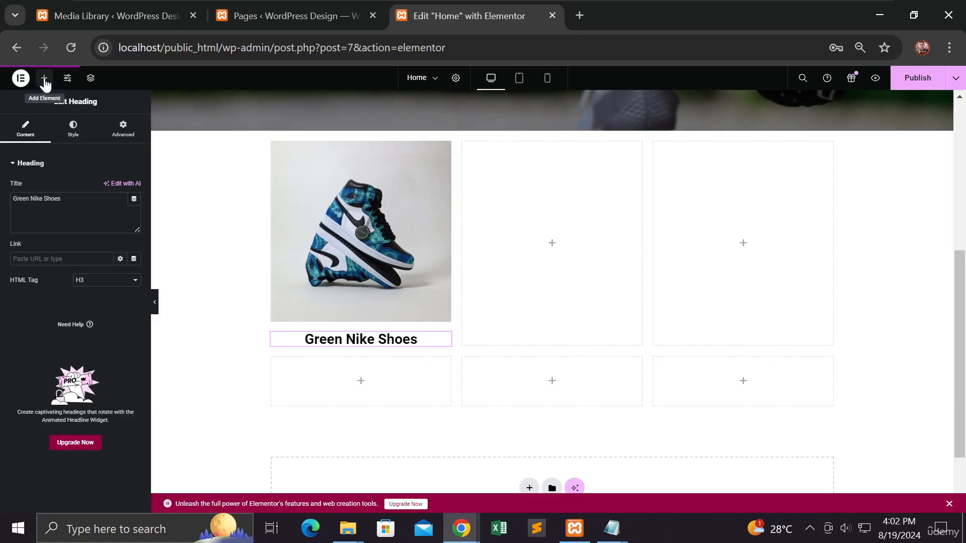
{"action": "left_click", "coordinate": [45, 78]}
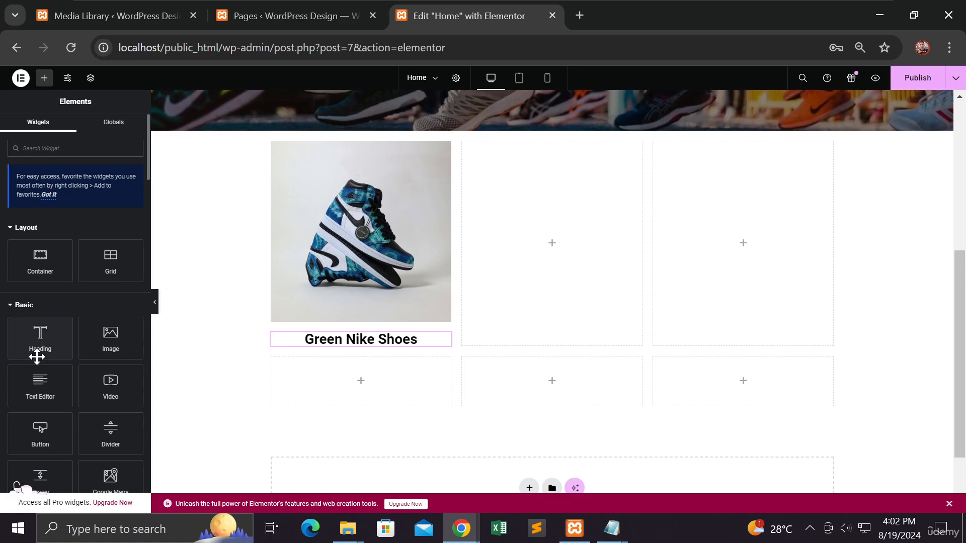
{"action": "left_click_drag", "start_coordinate": [40, 385], "coordinate": [359, 347]}
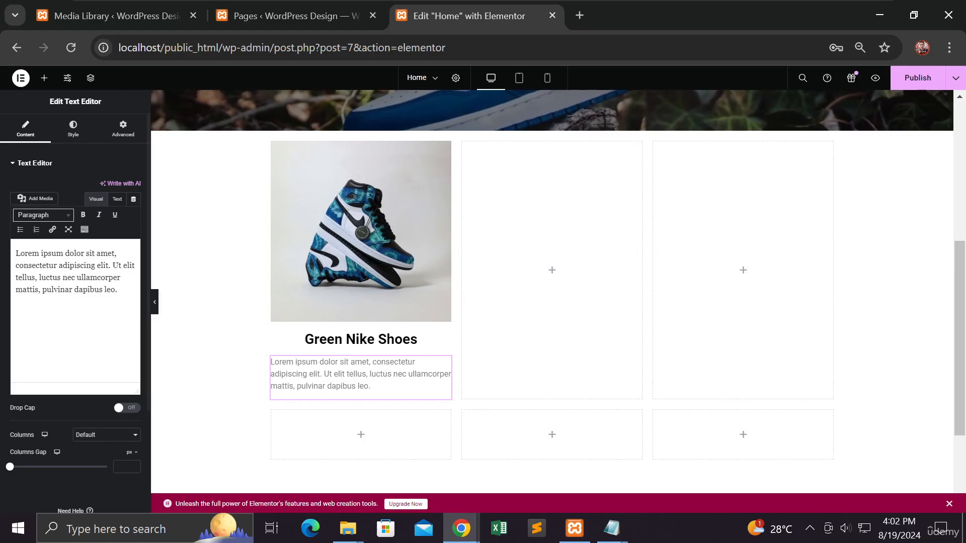
{"action": "left_click_drag", "start_coordinate": [117, 289], "coordinate": [15, 253]}
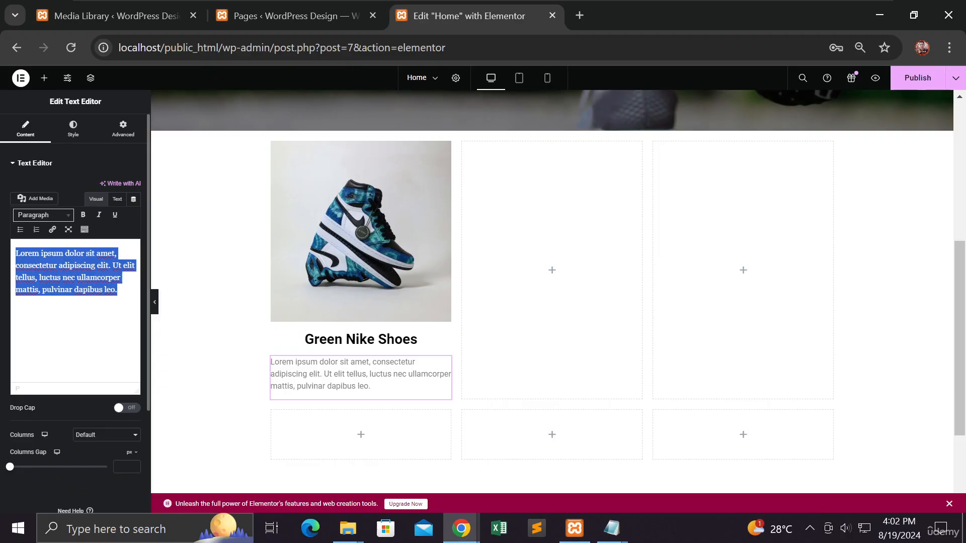
{"action": "type", "text": "$"}
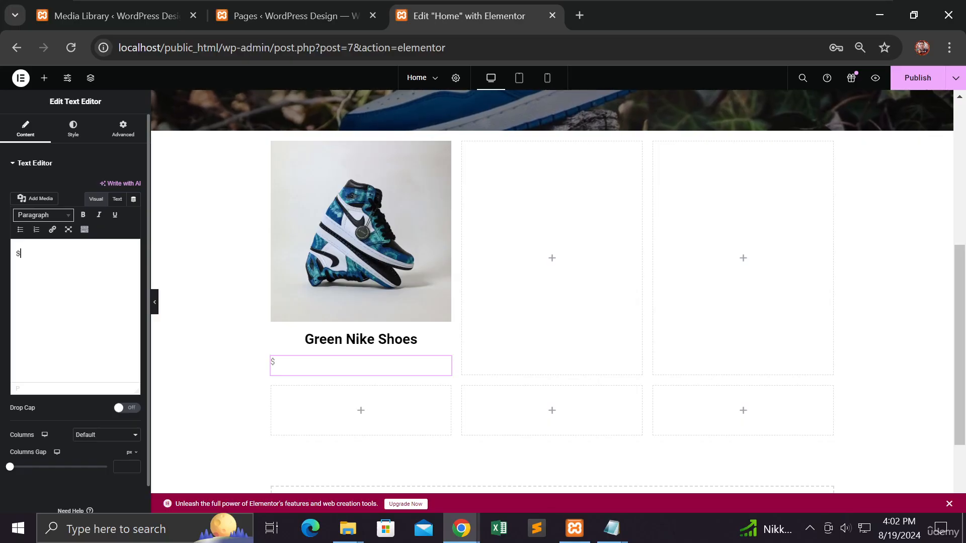
Step: Search Google for "green nike shoes" in a new browser tab
{"action": "left_click", "coordinate": [580, 19]}
{"action": "type", "text": "green"}
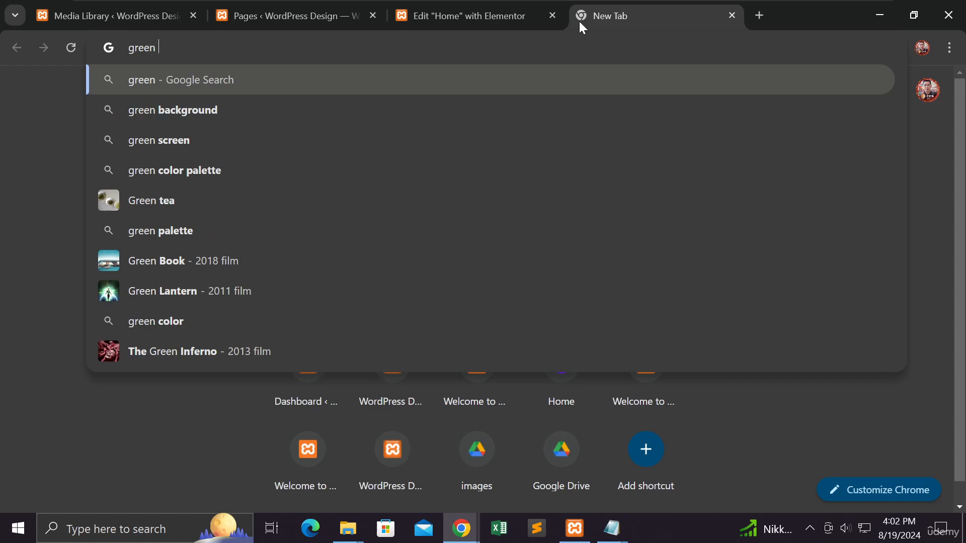
{"action": "type", "text": " nike shoe"}
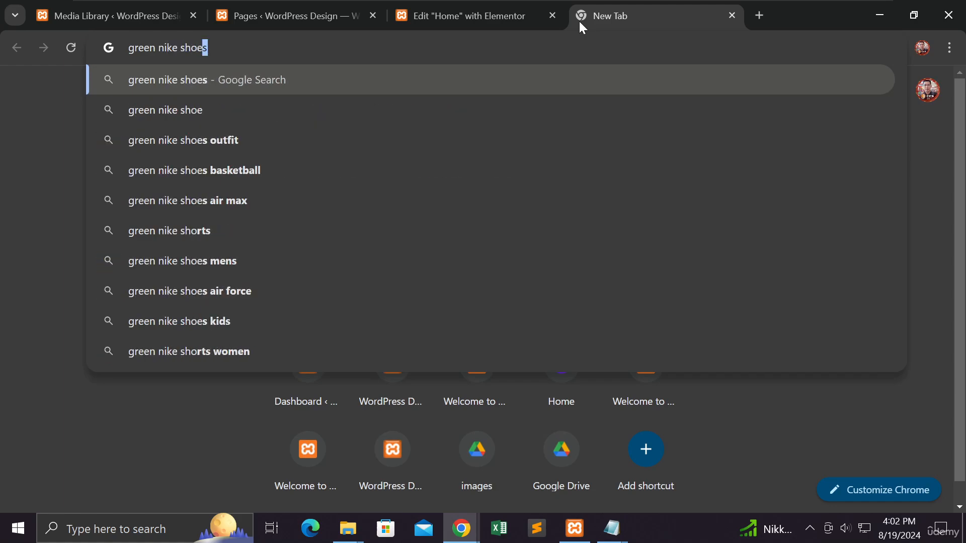
{"action": "type", "text": "s"}
{"action": "key", "text": "Return"}
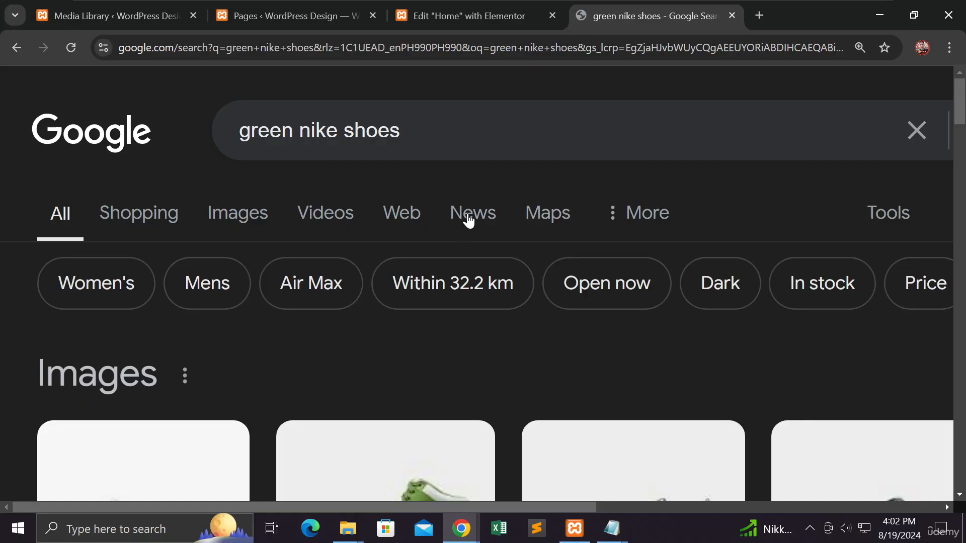
Step: Visit the Nike.com green shoes page from the image results, accept all cookies, and check the shoe prices
{"action": "scroll", "coordinate": [468, 220], "scroll_direction": "down", "scroll_amount": 5}
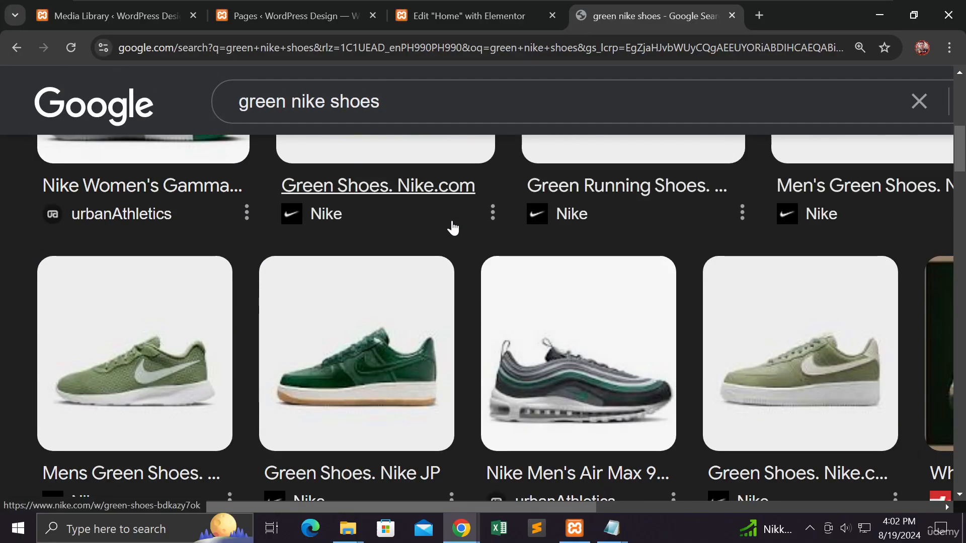
{"action": "scroll", "coordinate": [453, 227], "scroll_direction": "up", "scroll_amount": 1}
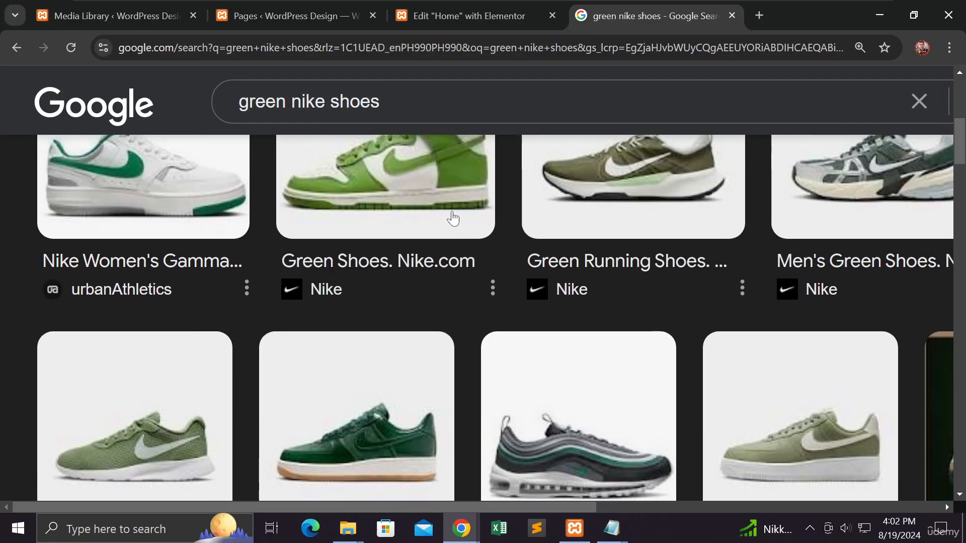
{"action": "left_click", "coordinate": [453, 216]}
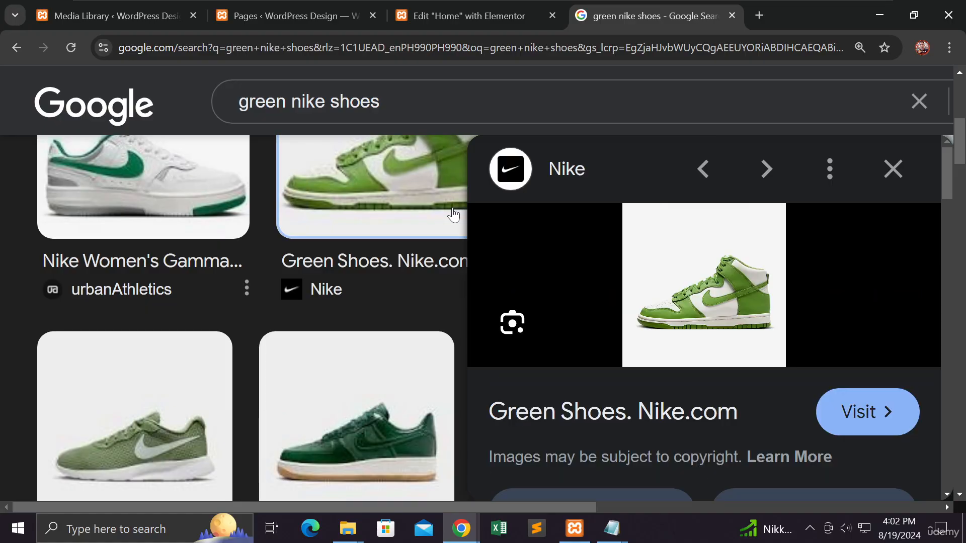
{"action": "left_click", "coordinate": [859, 408]}
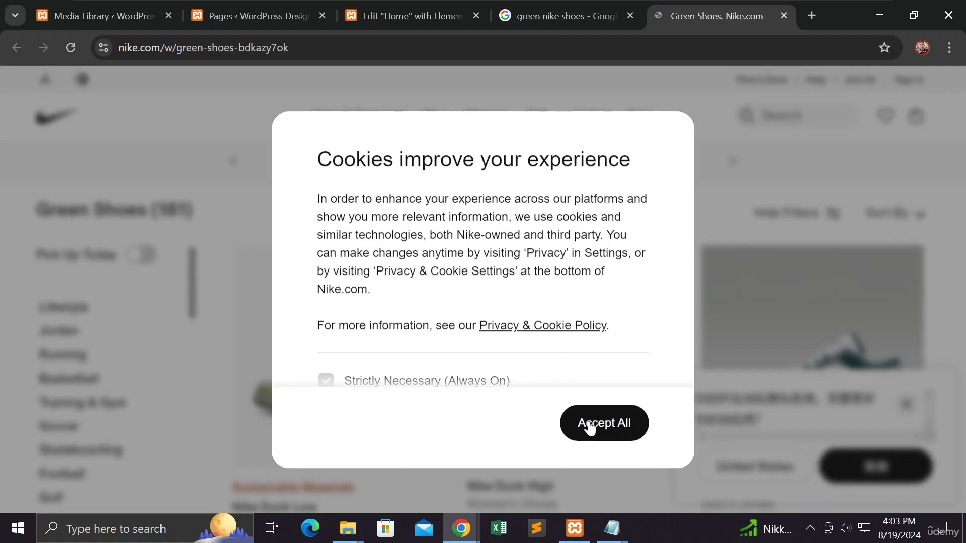
{"action": "left_click", "coordinate": [589, 424]}
{"action": "scroll", "coordinate": [550, 364], "scroll_direction": "down", "scroll_amount": 4}
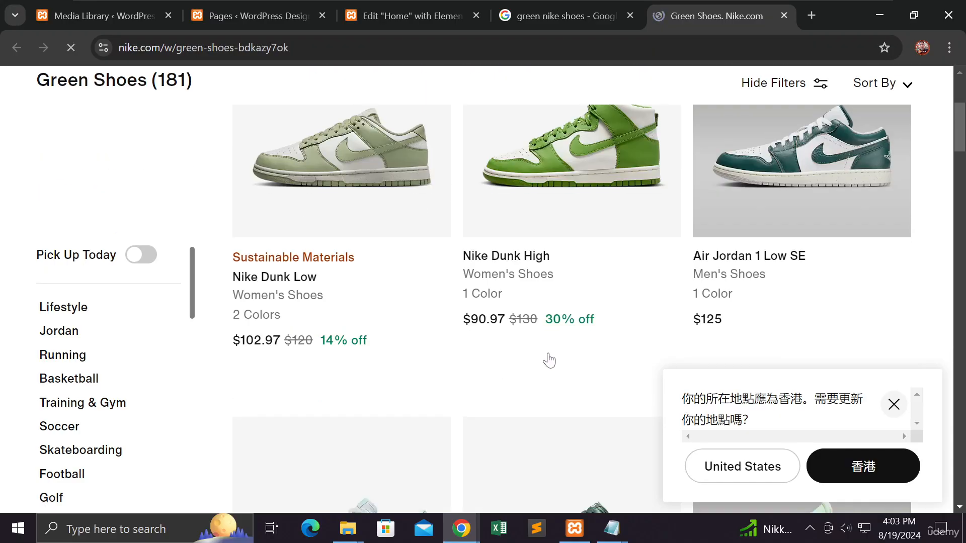
{"action": "scroll", "coordinate": [540, 354], "scroll_direction": "down", "scroll_amount": 3}
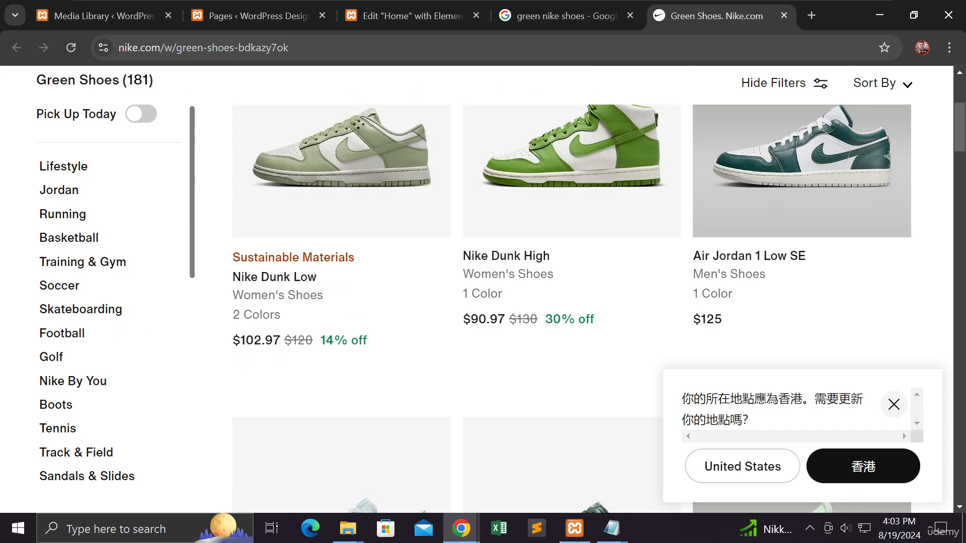
Step: Switch back to the Elementor editor, complete the price text as "$90" and center-align it
{"action": "left_click", "coordinate": [382, 16]}
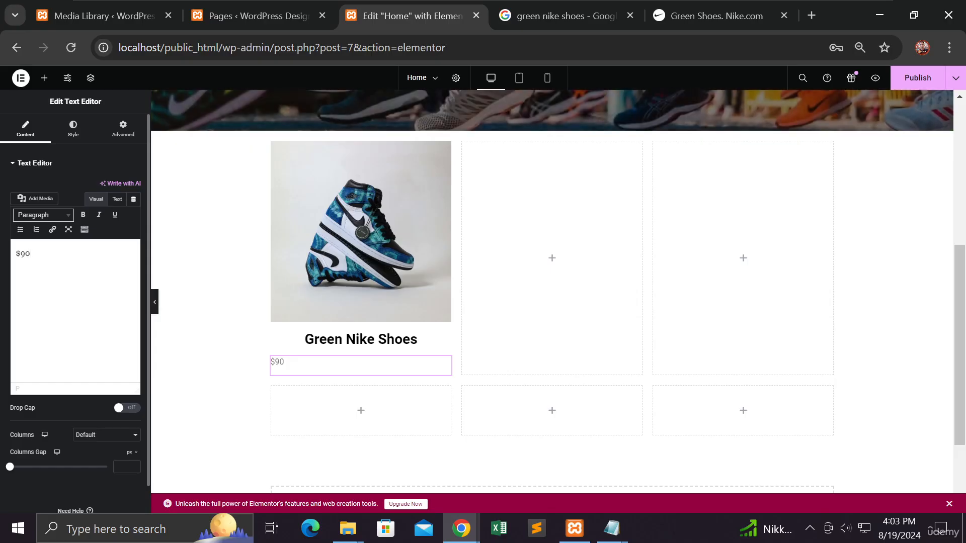
{"action": "left_click", "coordinate": [72, 141]}
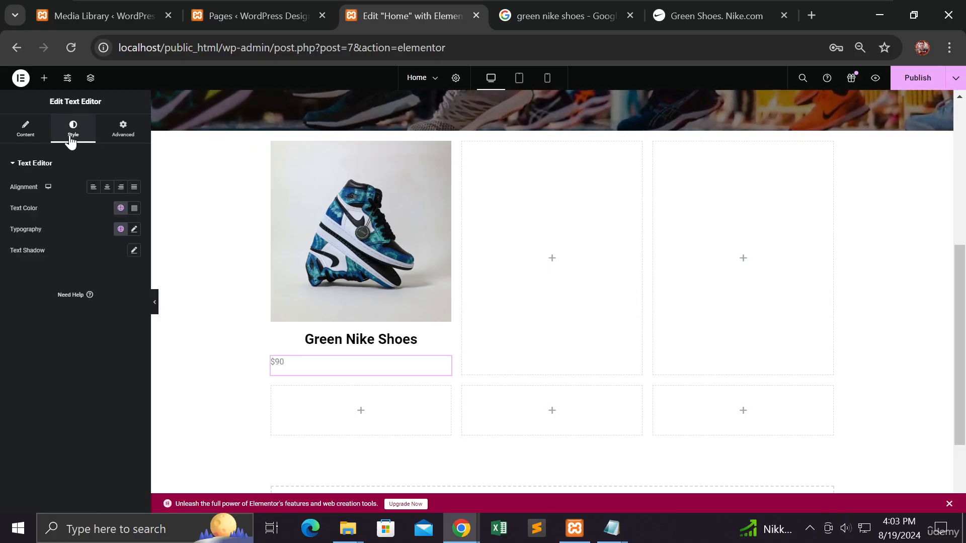
{"action": "left_click", "coordinate": [107, 195]}
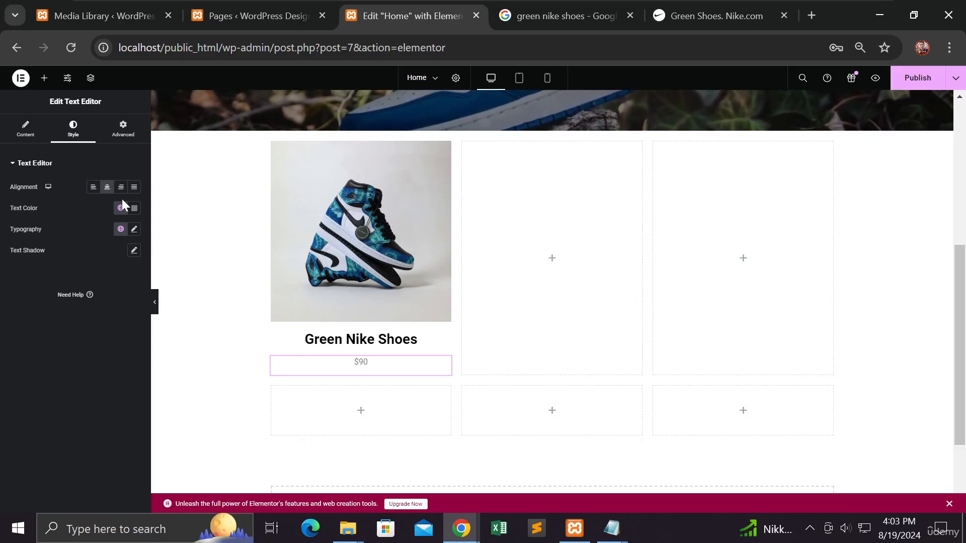
Step: Set the price's text color to black, #000000
{"action": "left_click", "coordinate": [135, 209]}
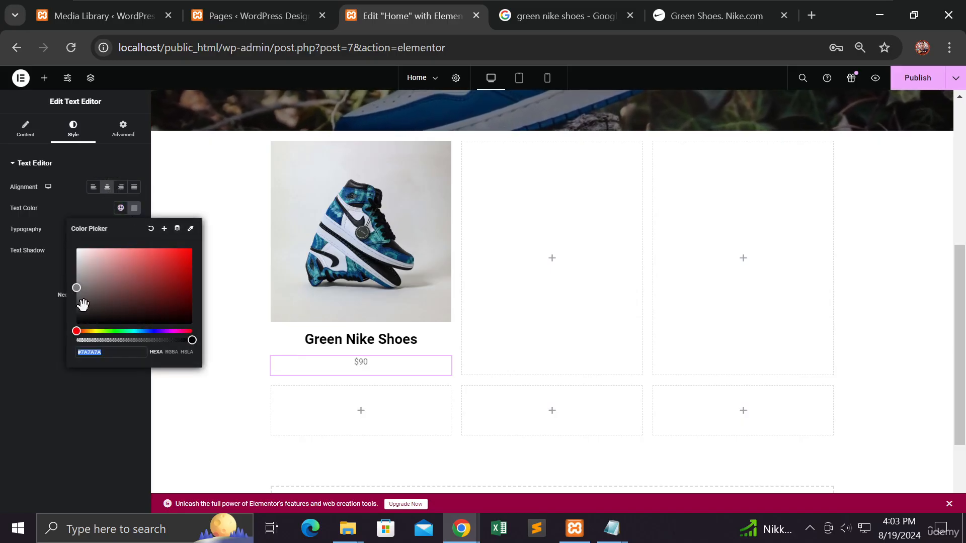
{"action": "left_click_drag", "start_coordinate": [79, 316], "coordinate": [75, 326]}
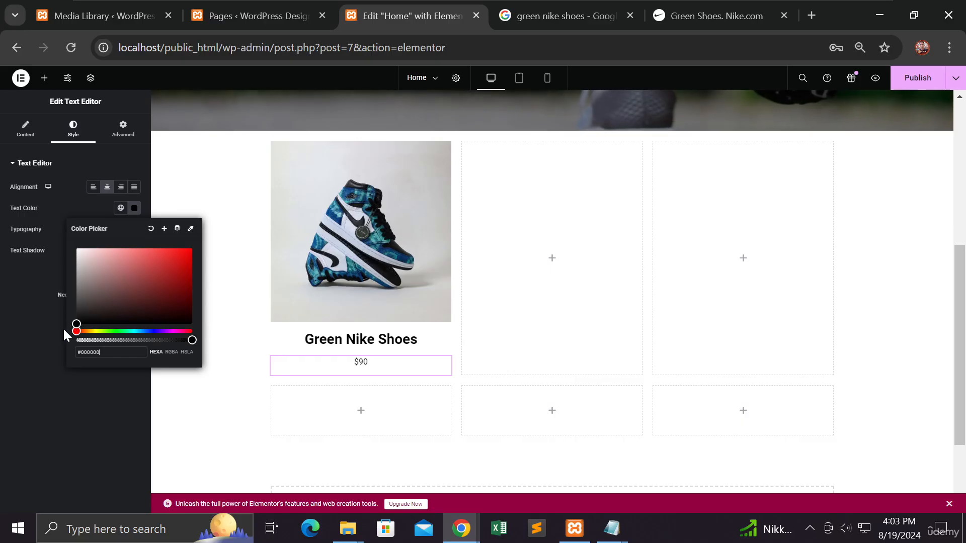
{"action": "left_click", "coordinate": [52, 319]}
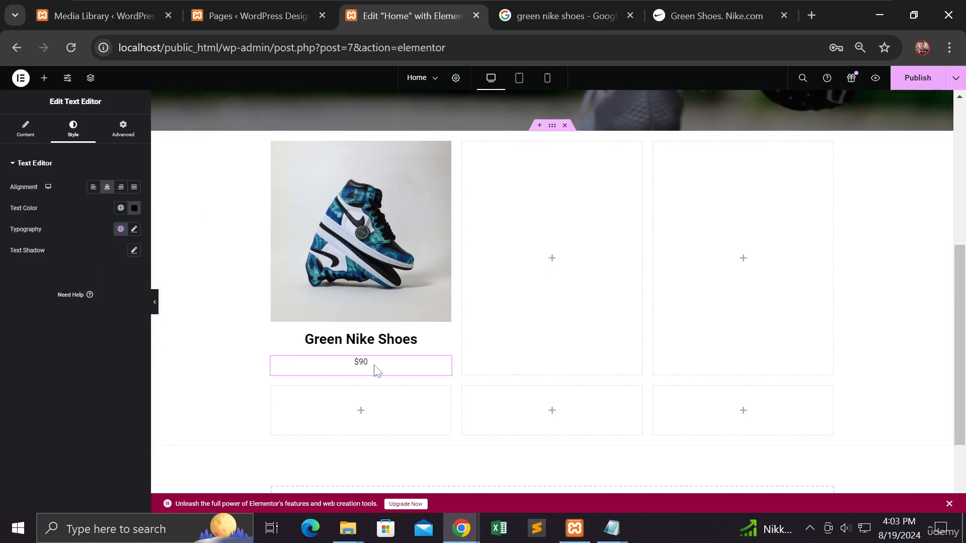
Step: Set the price's typography to a 24 px font size and 600 (Semi Bold) weight
{"action": "left_click", "coordinate": [134, 230]}
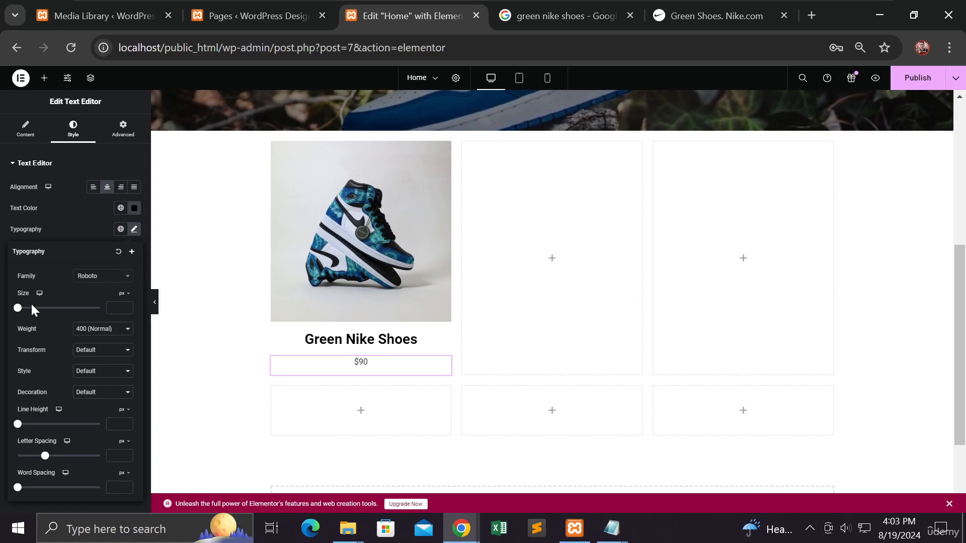
{"action": "left_click_drag", "start_coordinate": [18, 315], "coordinate": [31, 313]}
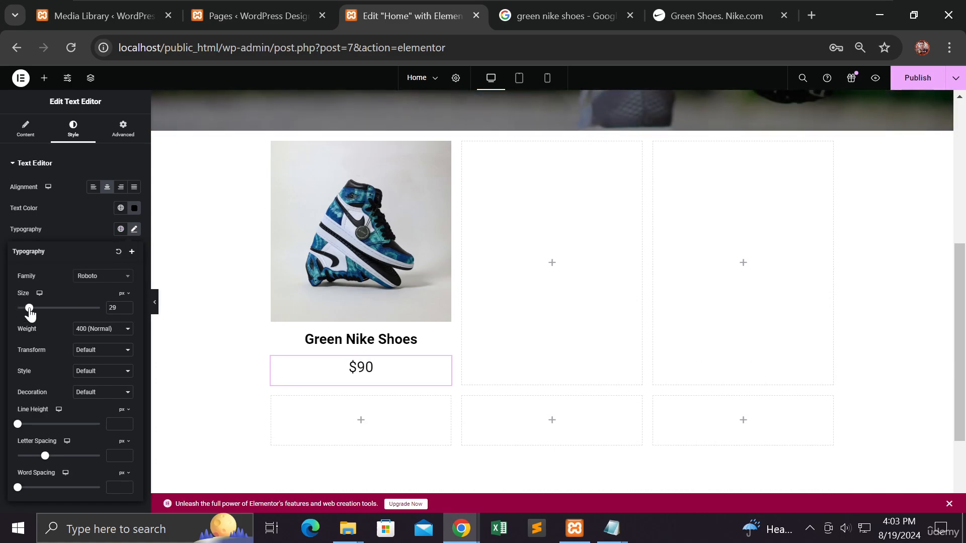
{"action": "left_click", "coordinate": [127, 310]}
{"action": "left_click", "coordinate": [126, 310]}
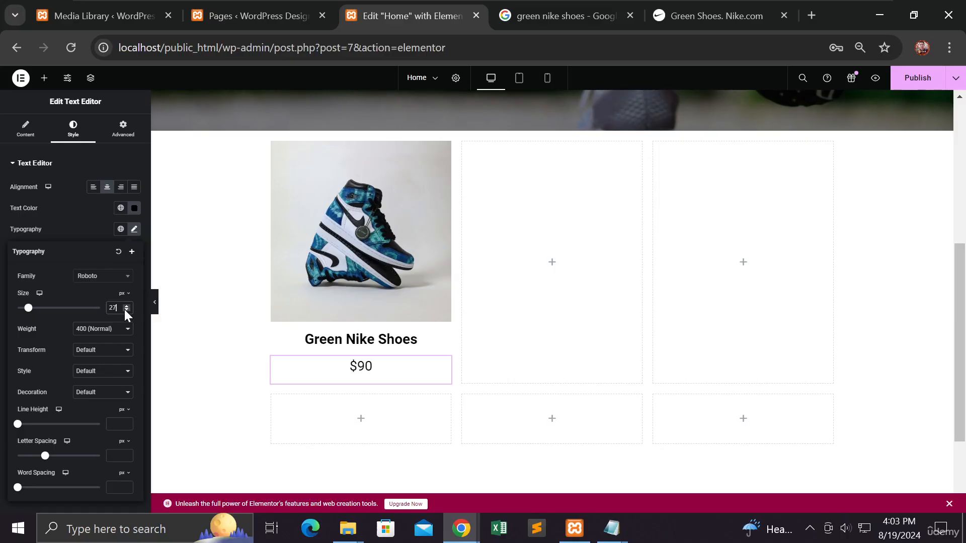
{"action": "left_click", "coordinate": [127, 309]}
{"action": "left_click", "coordinate": [127, 310]}
{"action": "left_click", "coordinate": [127, 310]}
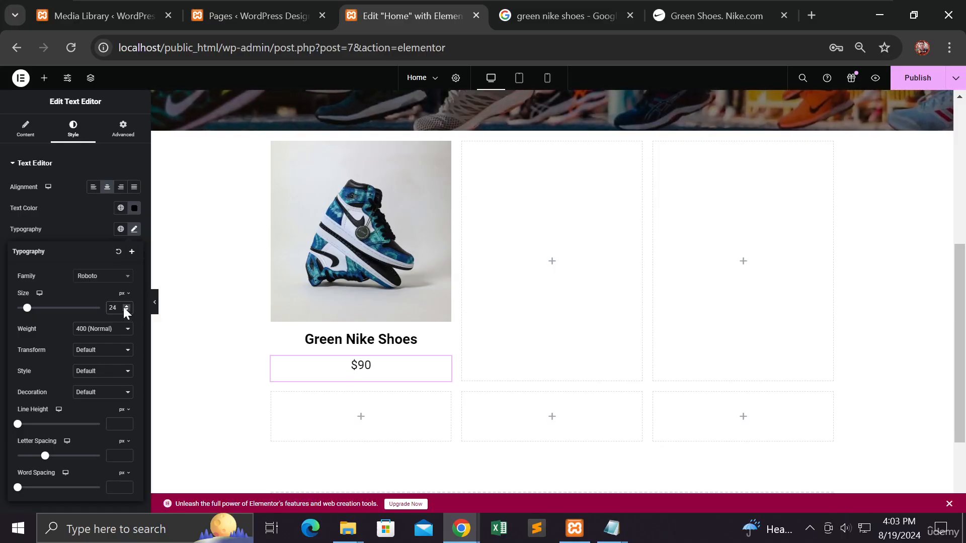
{"action": "left_click", "coordinate": [108, 330]}
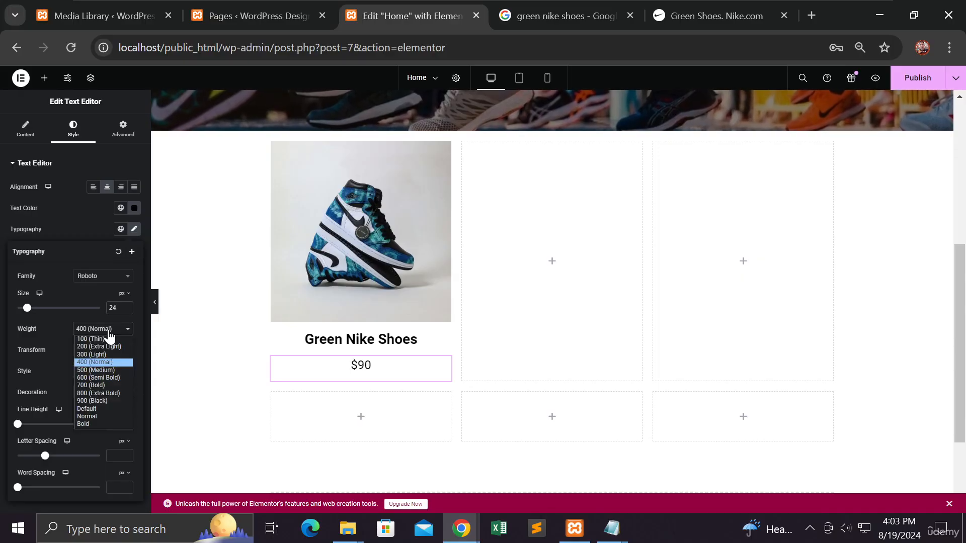
{"action": "left_click", "coordinate": [99, 378]}
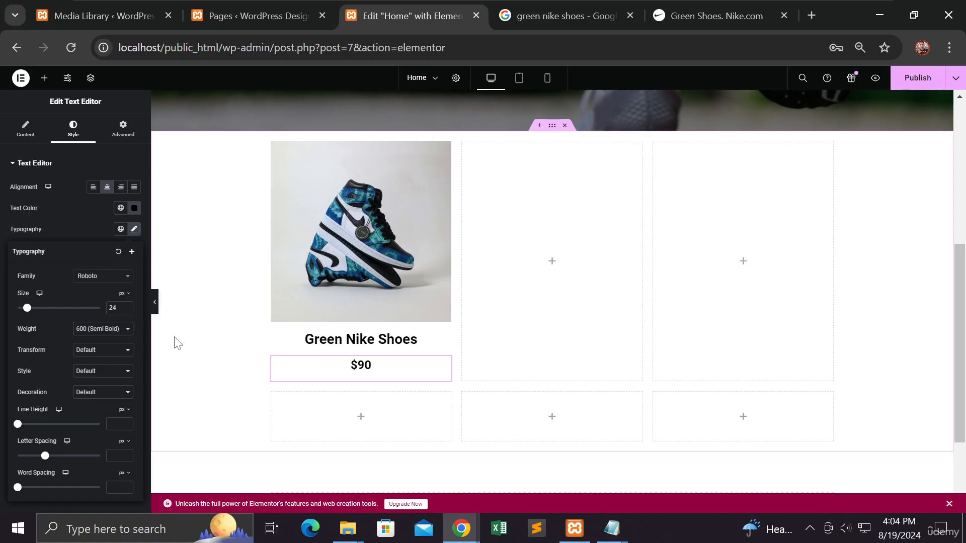
Step: Publish the Home page changes and preview the product section with the editing panel temporarily hidden
{"action": "left_click", "coordinate": [926, 85]}
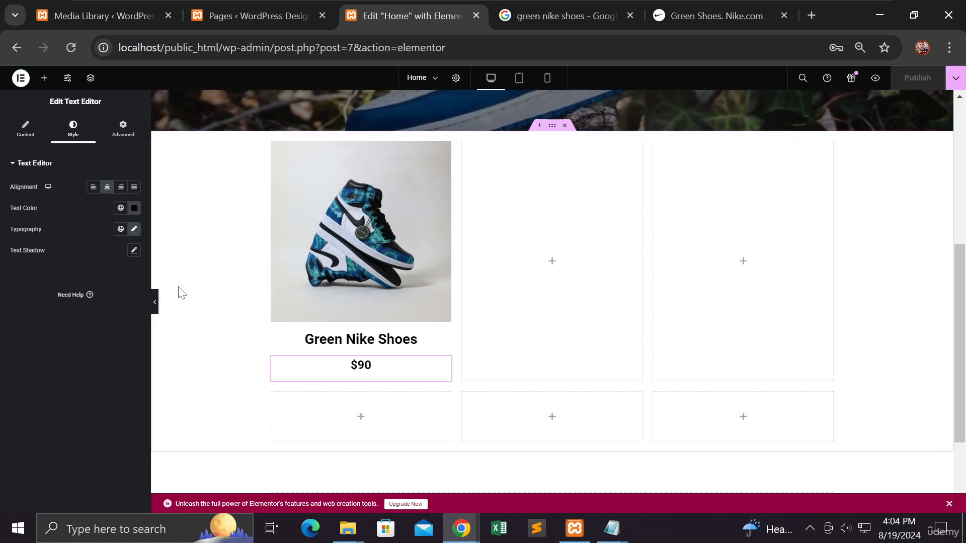
{"action": "left_click", "coordinate": [155, 305]}
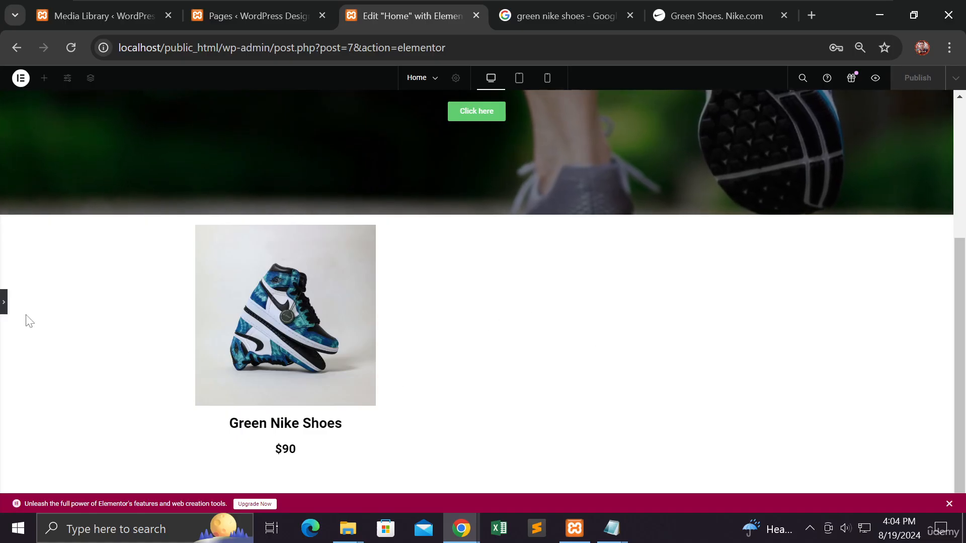
{"action": "left_click", "coordinate": [5, 307]}
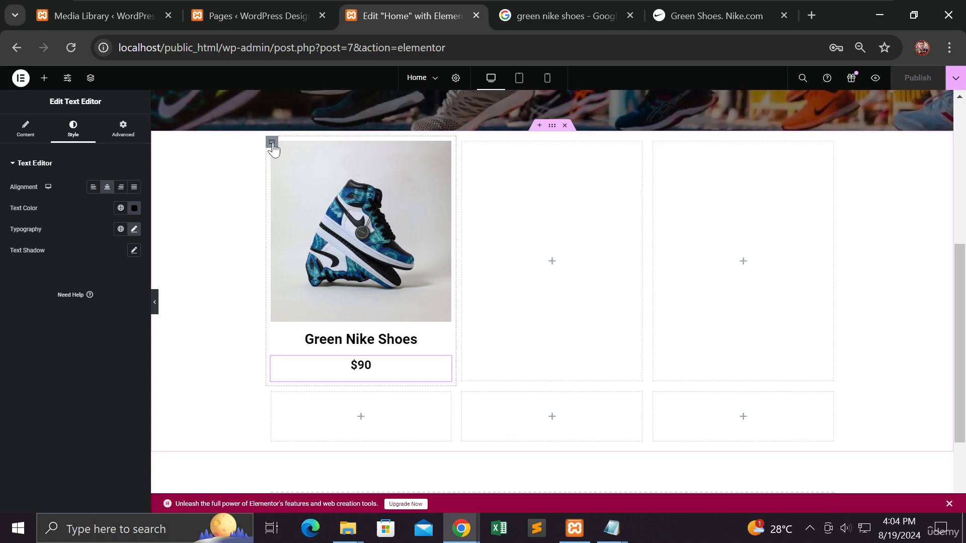
Step: Duplicate the first cell's container with the shoe image, heading and price
{"action": "right_click", "coordinate": [273, 143]}
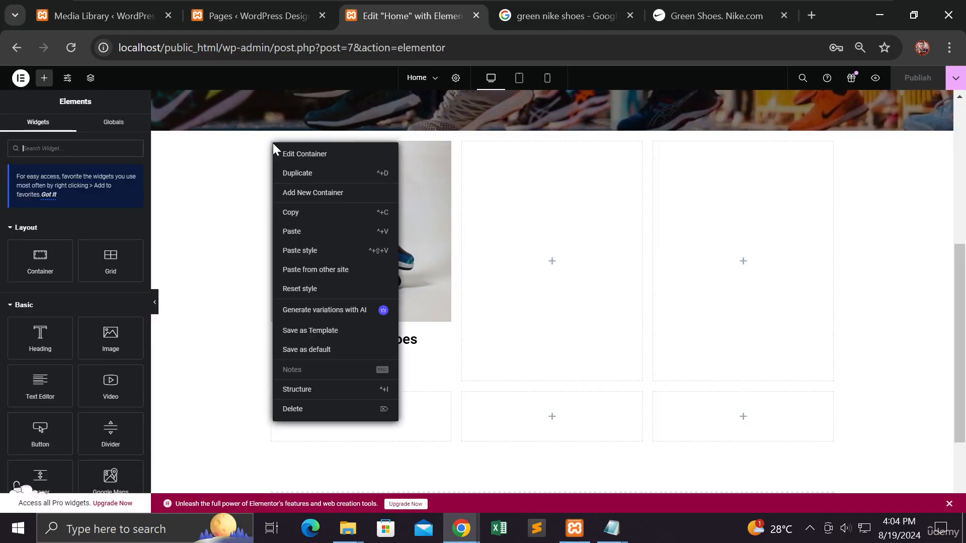
{"action": "left_click", "coordinate": [292, 174]}
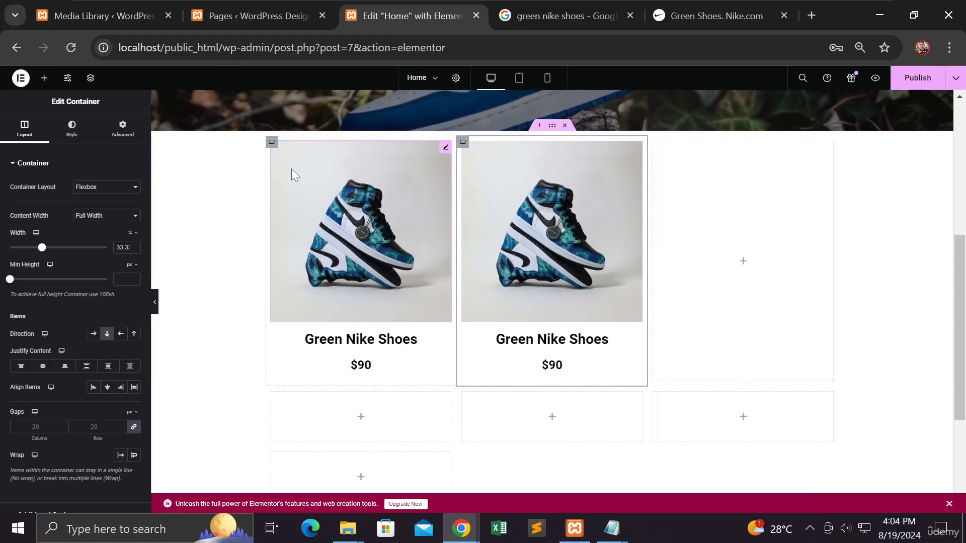
Step: Duplicate the second product container to fill the third cell of the first row
{"action": "scroll", "coordinate": [405, 206], "scroll_direction": "down", "scroll_amount": 3}
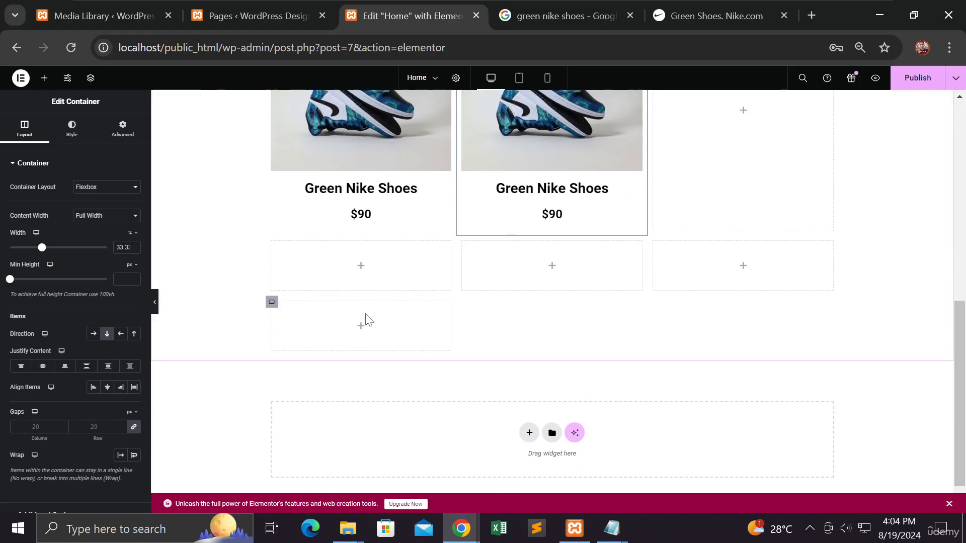
{"action": "scroll", "coordinate": [425, 223], "scroll_direction": "up", "scroll_amount": 3}
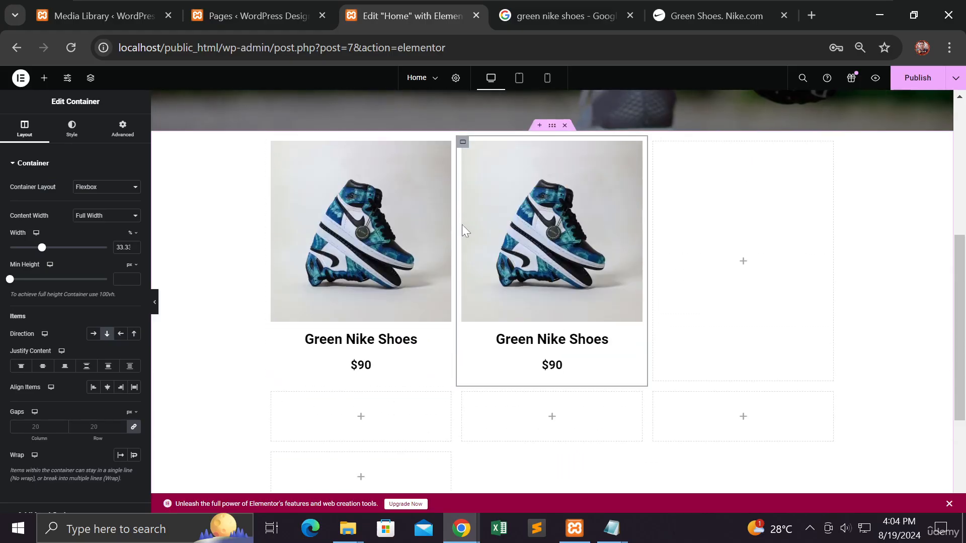
{"action": "right_click", "coordinate": [463, 142]}
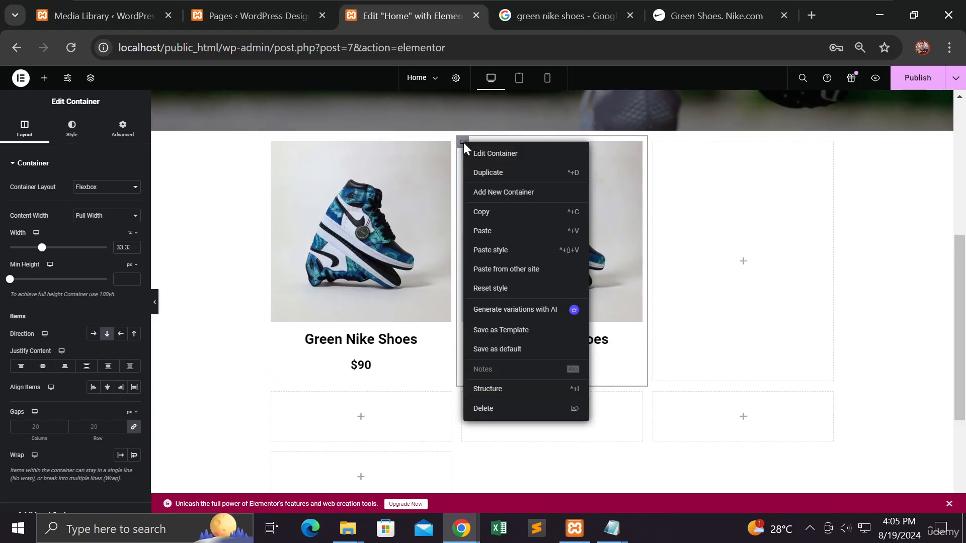
{"action": "left_click", "coordinate": [485, 174]}
Step: Duplicate the first product container so that a product cell starts the second row
{"action": "scroll", "coordinate": [484, 183], "scroll_direction": "down", "scroll_amount": 3}
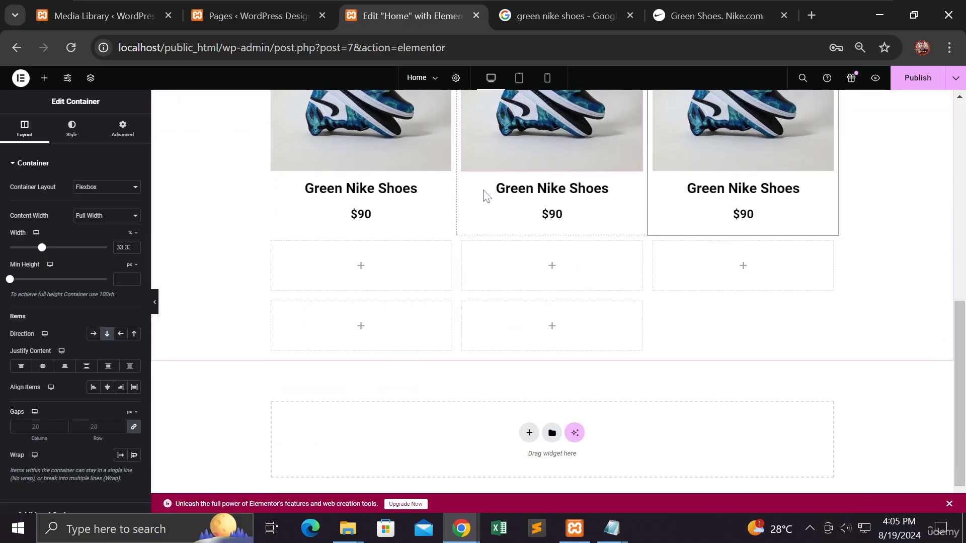
{"action": "scroll", "coordinate": [484, 196], "scroll_direction": "up", "scroll_amount": 2}
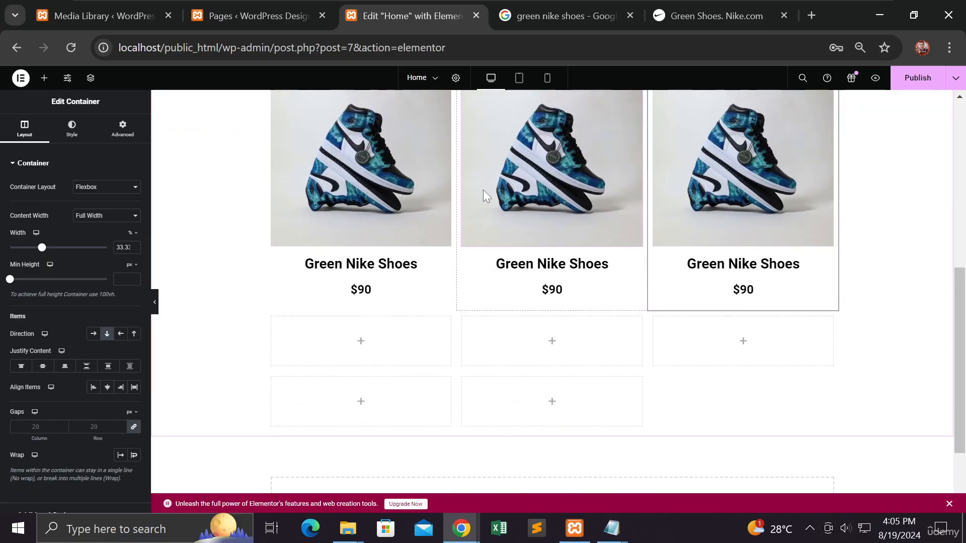
{"action": "scroll", "coordinate": [483, 189], "scroll_direction": "up", "scroll_amount": 3}
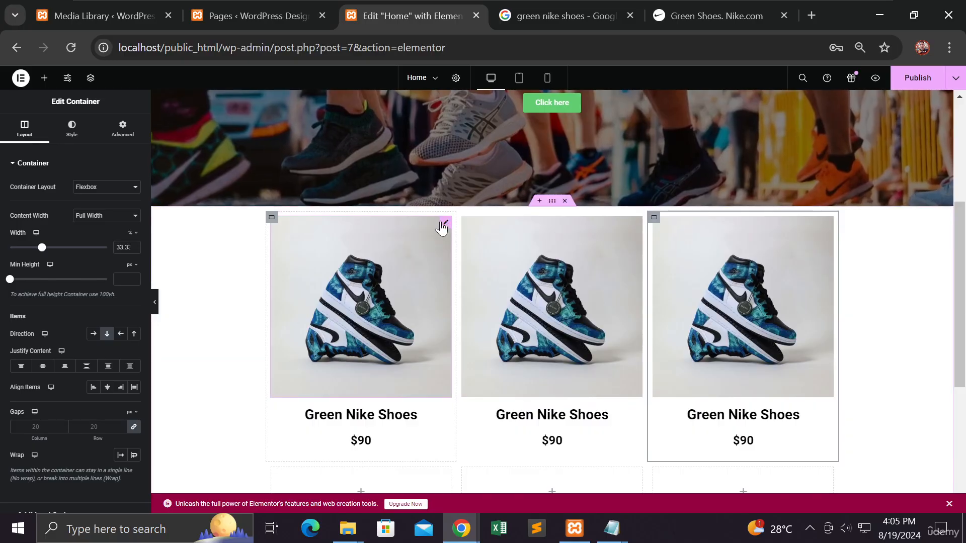
{"action": "right_click", "coordinate": [272, 217]}
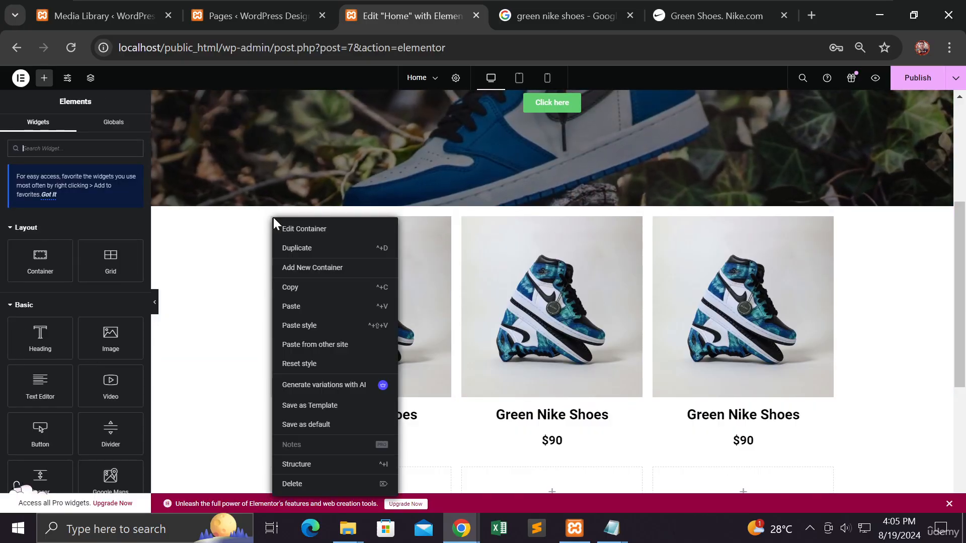
{"action": "left_click", "coordinate": [303, 249]}
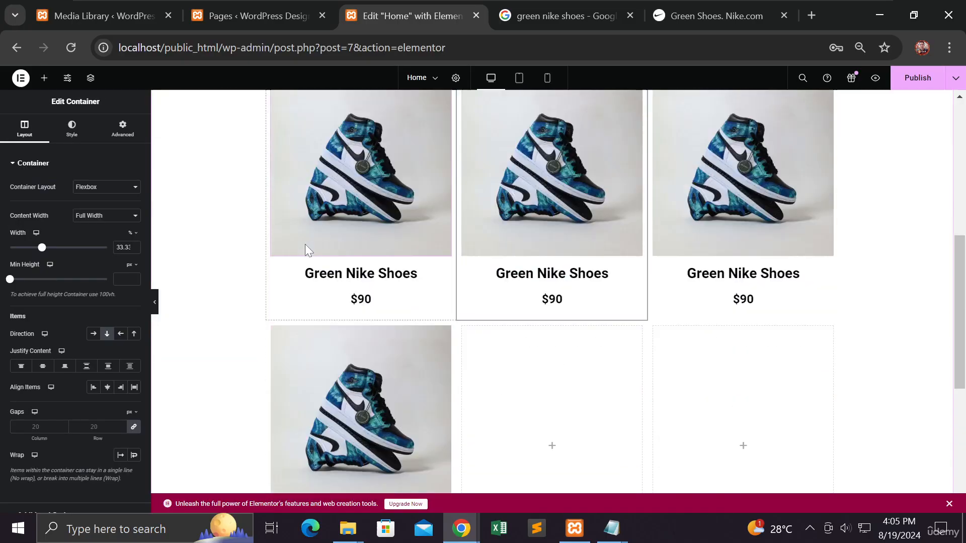
Step: Duplicate the second row's product container twice to fill that row with three products
{"action": "scroll", "coordinate": [305, 242], "scroll_direction": "up", "scroll_amount": 3}
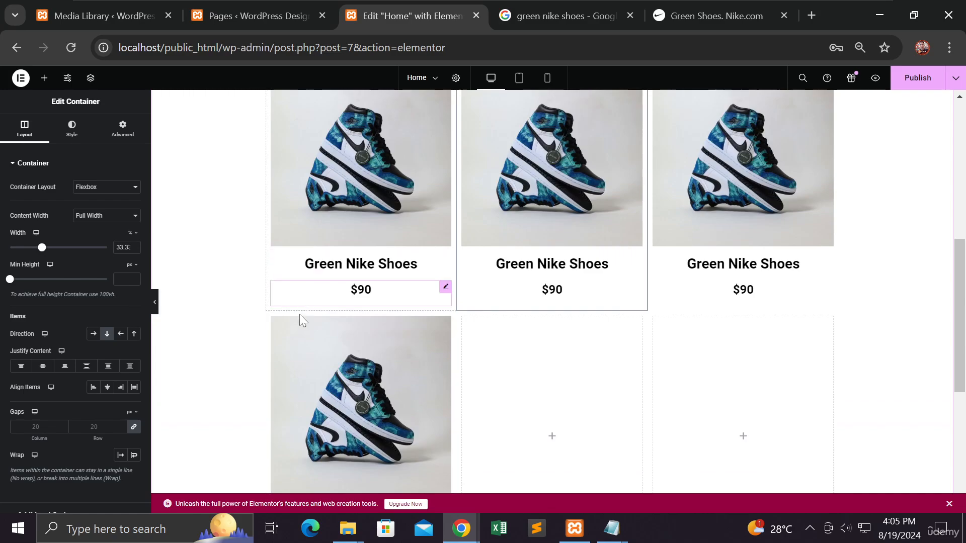
{"action": "right_click", "coordinate": [273, 250]}
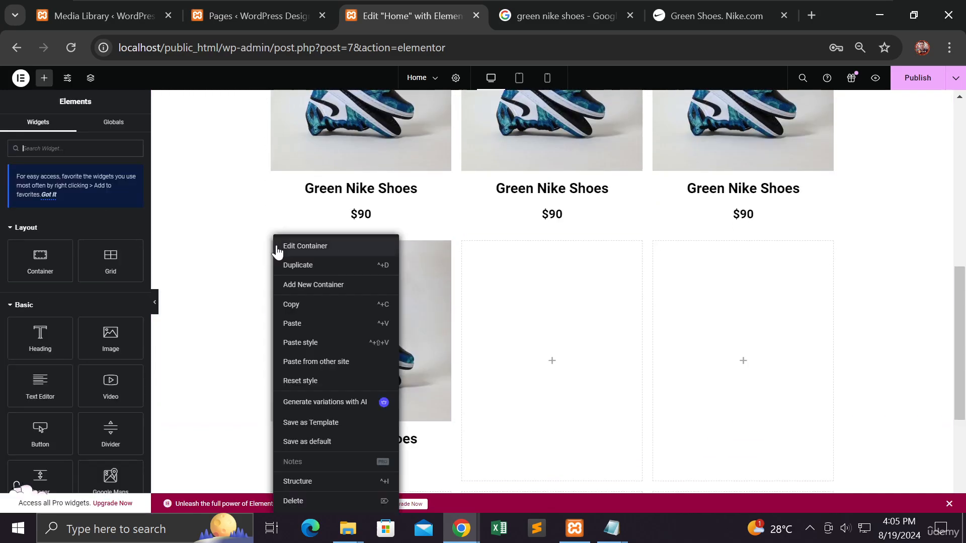
{"action": "left_click", "coordinate": [290, 265]}
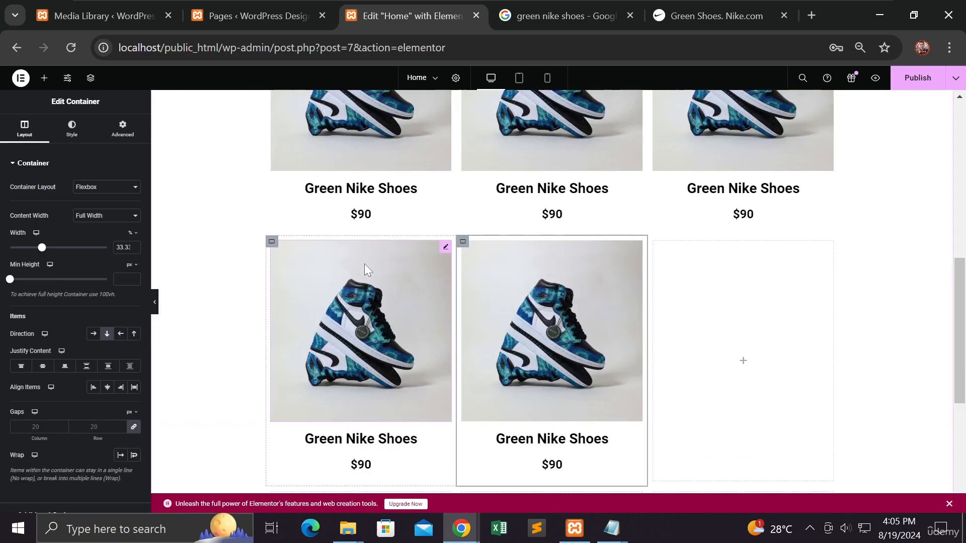
{"action": "right_click", "coordinate": [464, 243]}
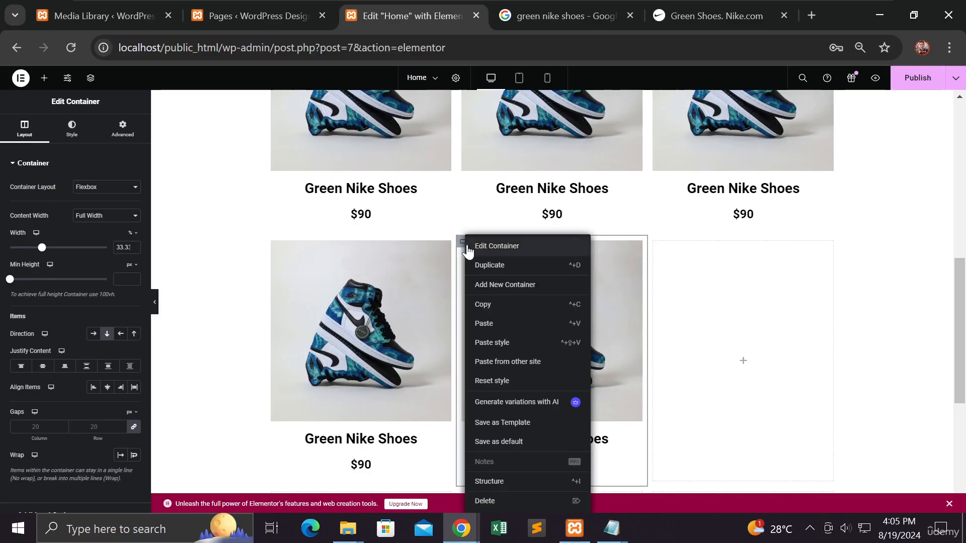
{"action": "left_click", "coordinate": [484, 266]}
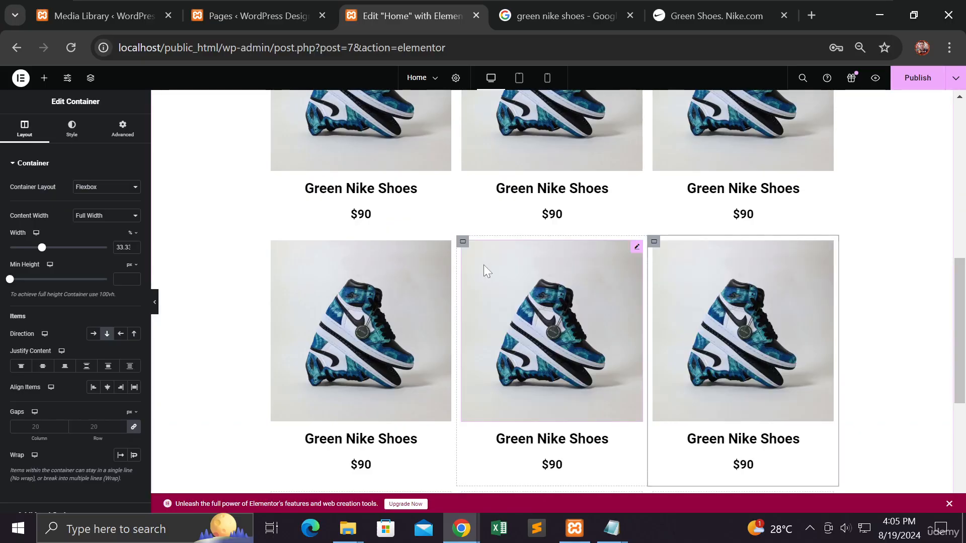
Step: Delete the five empty containers below the second row of products
{"action": "scroll", "coordinate": [483, 265], "scroll_direction": "down", "scroll_amount": 5}
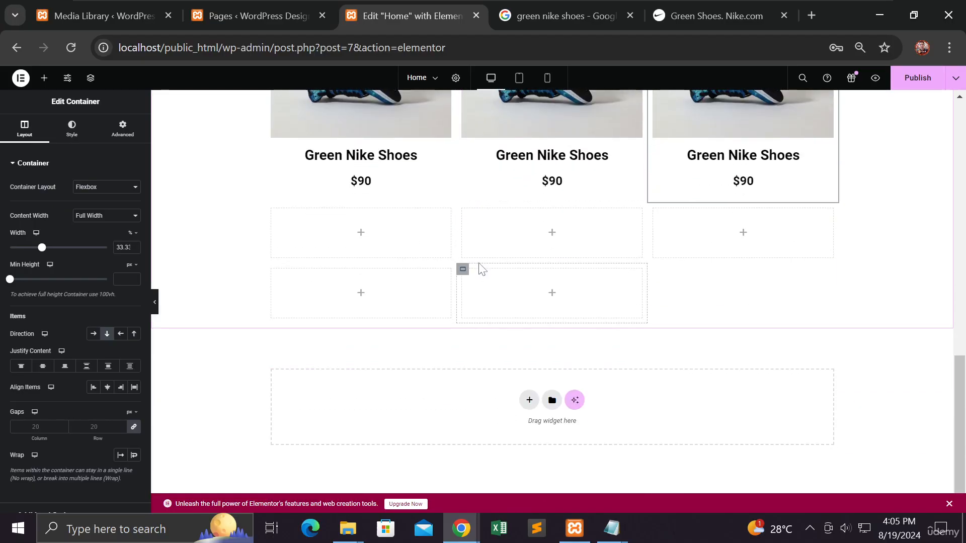
{"action": "scroll", "coordinate": [478, 261], "scroll_direction": "up", "scroll_amount": 6}
{"action": "scroll", "coordinate": [476, 261], "scroll_direction": "down", "scroll_amount": 3}
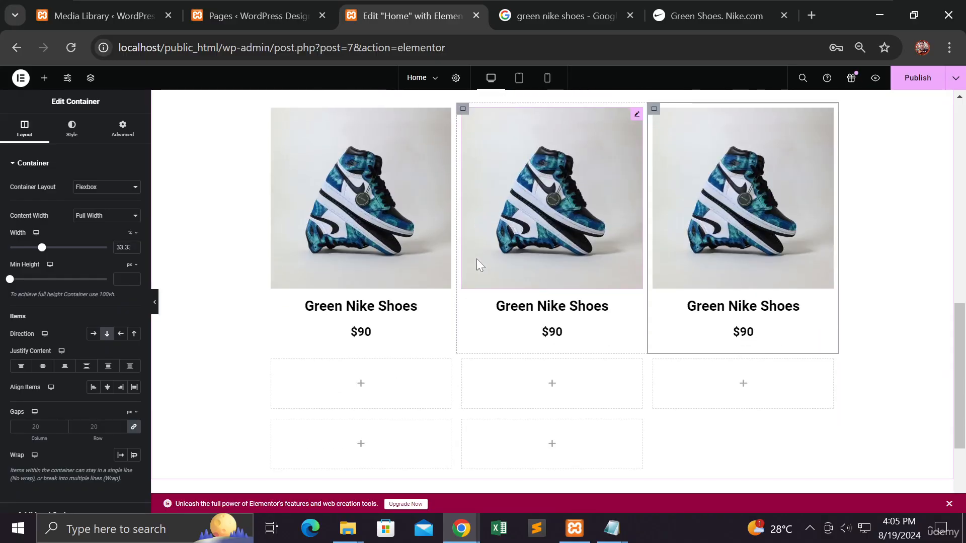
{"action": "right_click", "coordinate": [276, 368]}
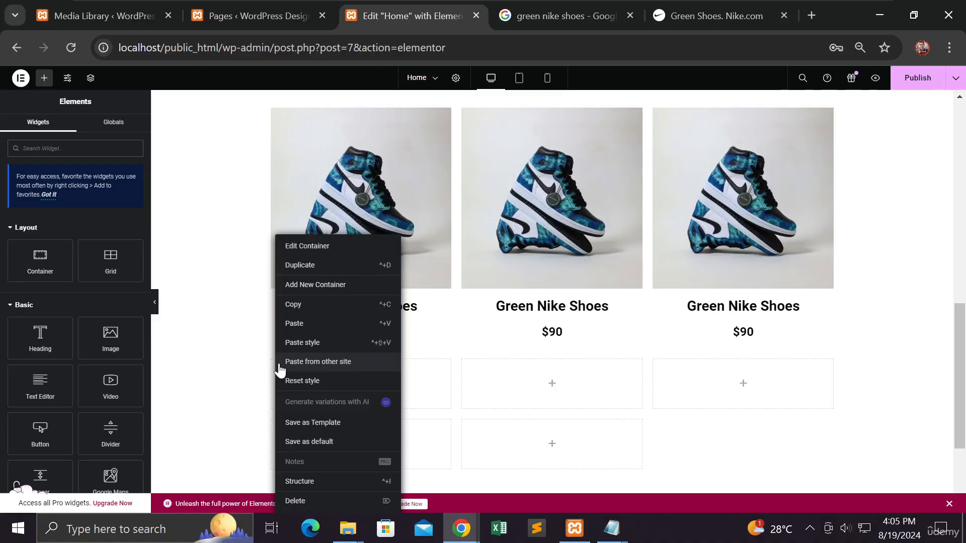
{"action": "left_click", "coordinate": [325, 502]}
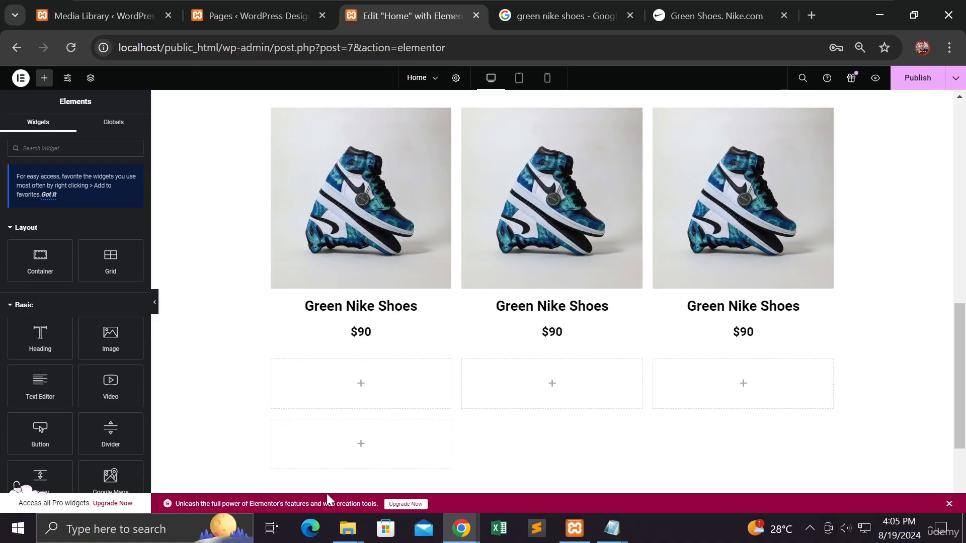
{"action": "right_click", "coordinate": [274, 367]}
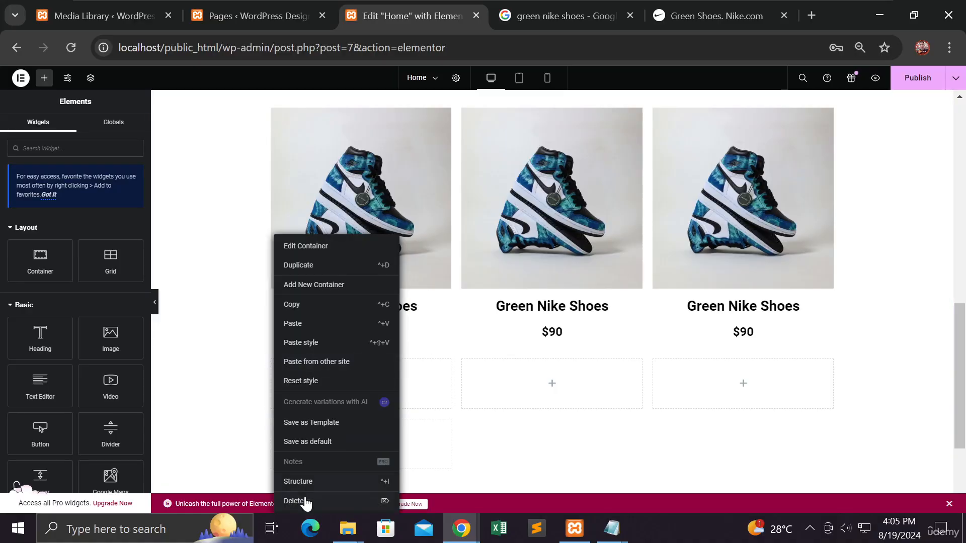
{"action": "left_click", "coordinate": [305, 499]}
{"action": "right_click", "coordinate": [276, 370]}
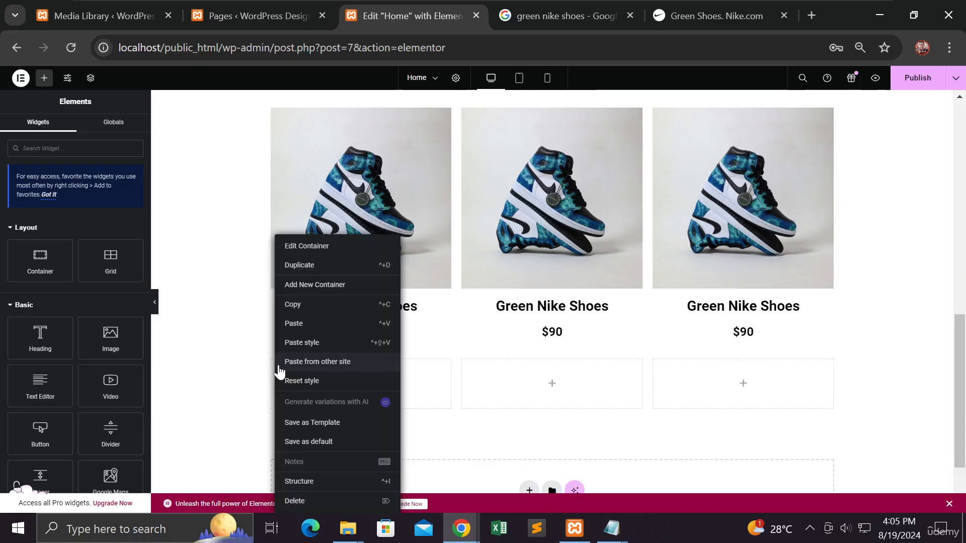
{"action": "left_click", "coordinate": [304, 502]}
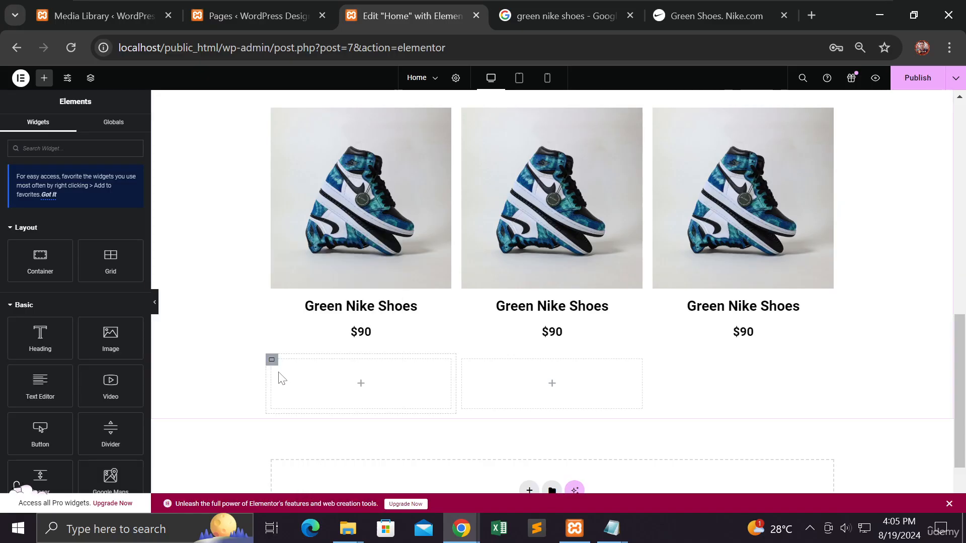
{"action": "right_click", "coordinate": [275, 367]}
{"action": "left_click", "coordinate": [307, 499]}
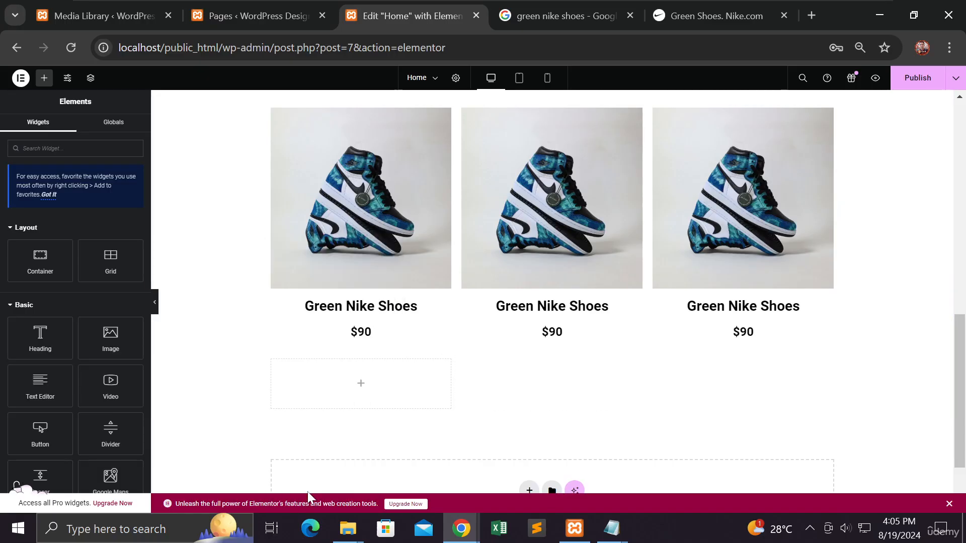
{"action": "right_click", "coordinate": [274, 367]}
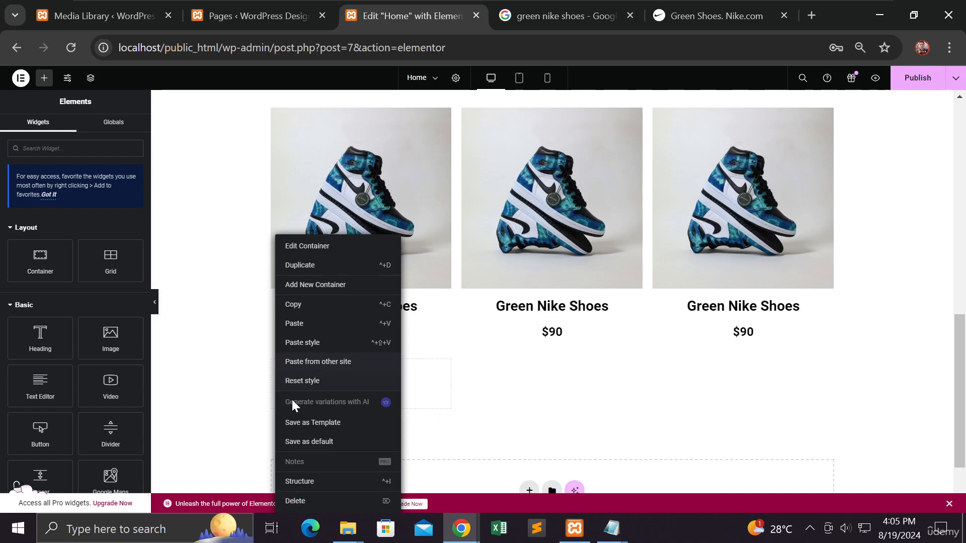
{"action": "left_click", "coordinate": [297, 498]}
Step: Publish the Home page changes, dismiss the storage space notification and review the two-row product grid
{"action": "scroll", "coordinate": [257, 375], "scroll_direction": "up", "scroll_amount": 3}
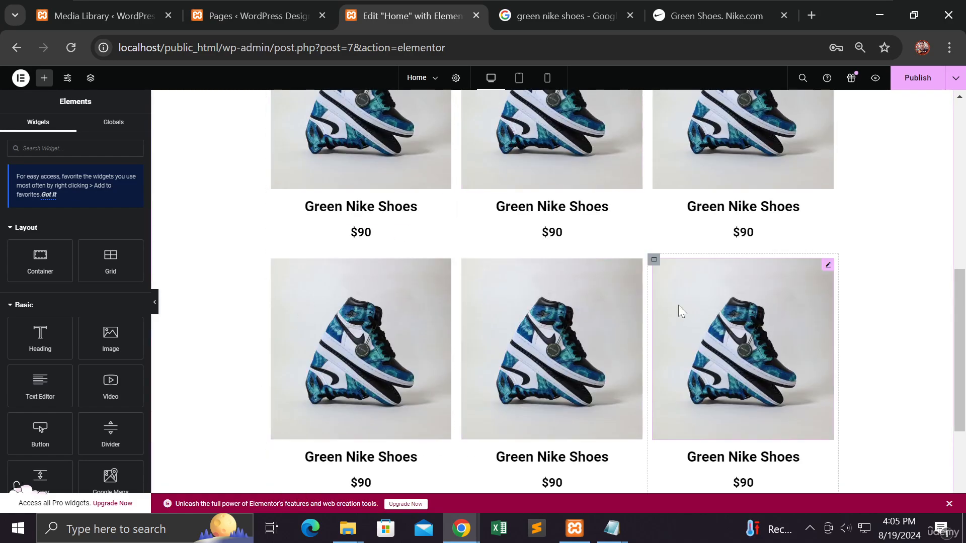
{"action": "left_click", "coordinate": [921, 86]}
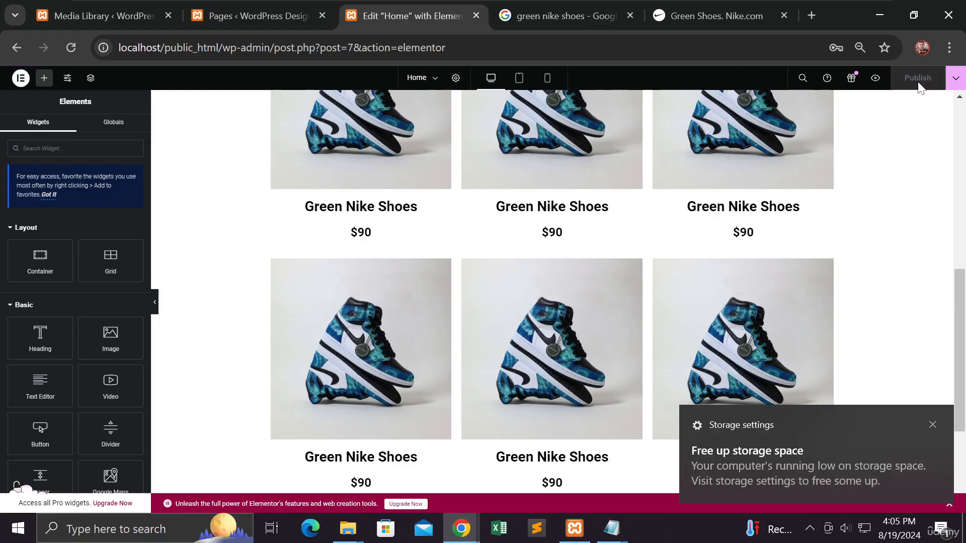
{"action": "left_click", "coordinate": [933, 427]}
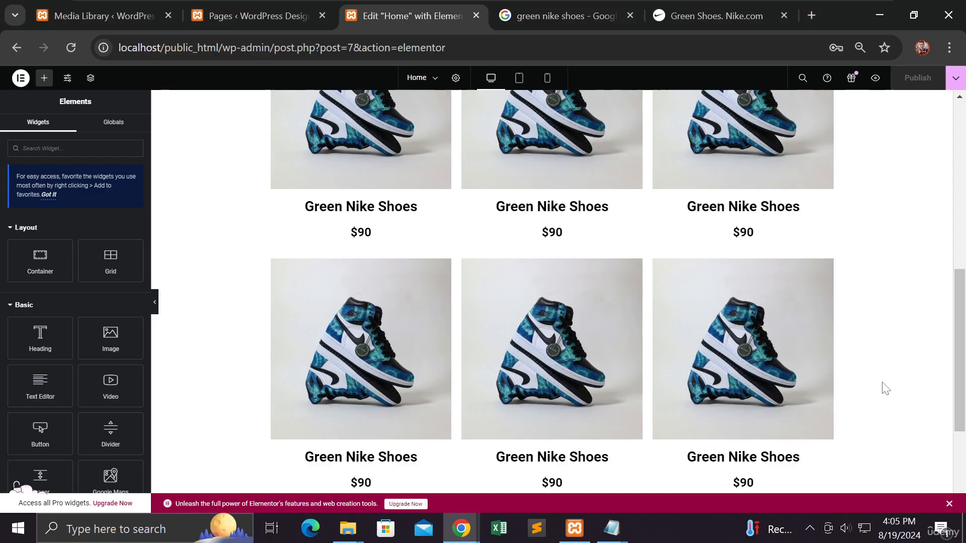
{"action": "scroll", "coordinate": [885, 389], "scroll_direction": "up", "scroll_amount": 3}
{"action": "scroll", "coordinate": [883, 388], "scroll_direction": "down", "scroll_amount": 3}
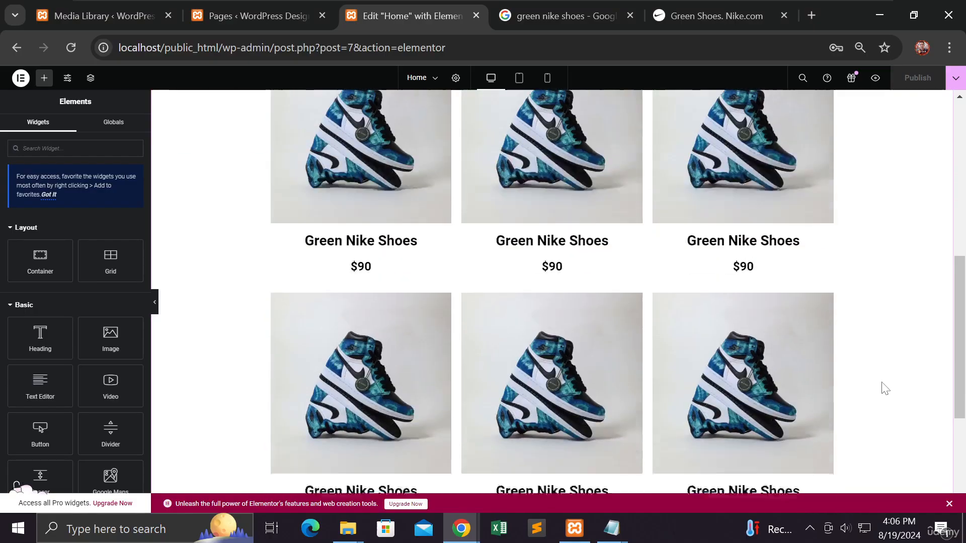
{"action": "scroll", "coordinate": [885, 389], "scroll_direction": "down", "scroll_amount": 3}
{"action": "scroll", "coordinate": [884, 387], "scroll_direction": "up", "scroll_amount": 4}
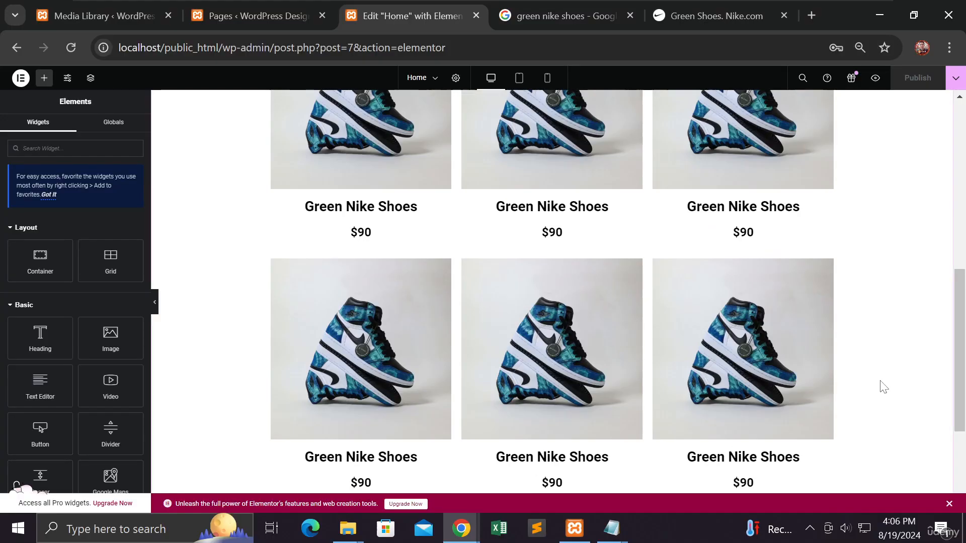
Step: Replace the image in the first row's second cell with shoes-2.jpg, adding alt text that starts with "blue-shoes"
{"action": "scroll", "coordinate": [884, 387], "scroll_direction": "up", "scroll_amount": 3}
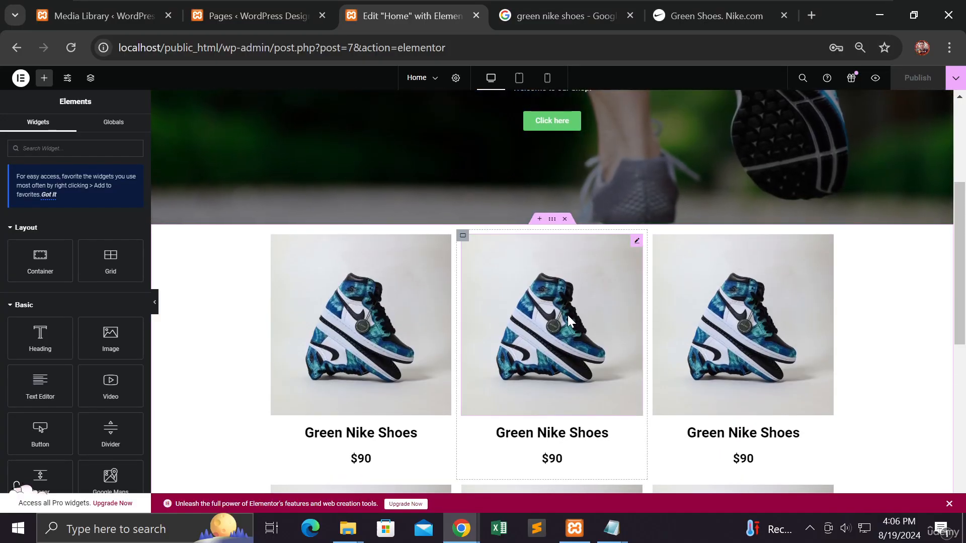
{"action": "left_click", "coordinate": [567, 315]}
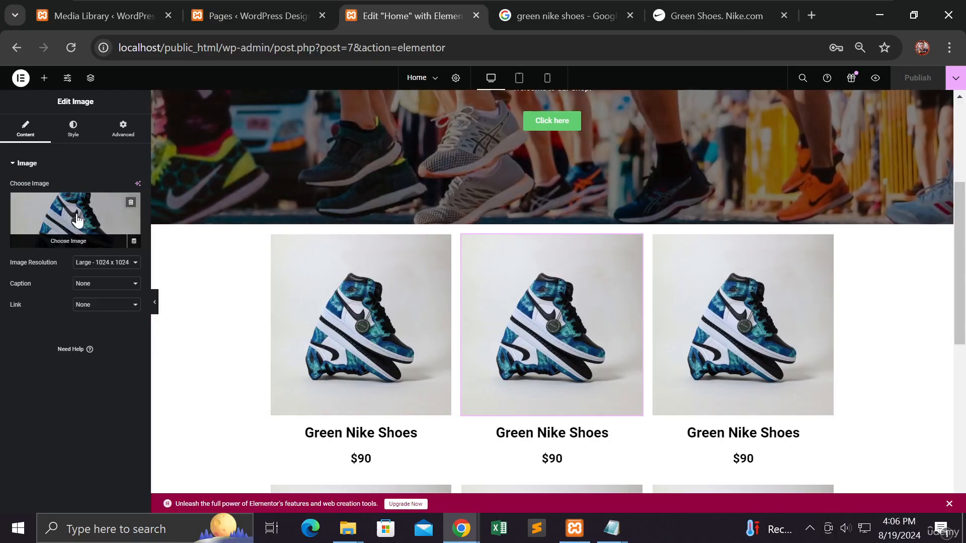
{"action": "left_click", "coordinate": [77, 216]}
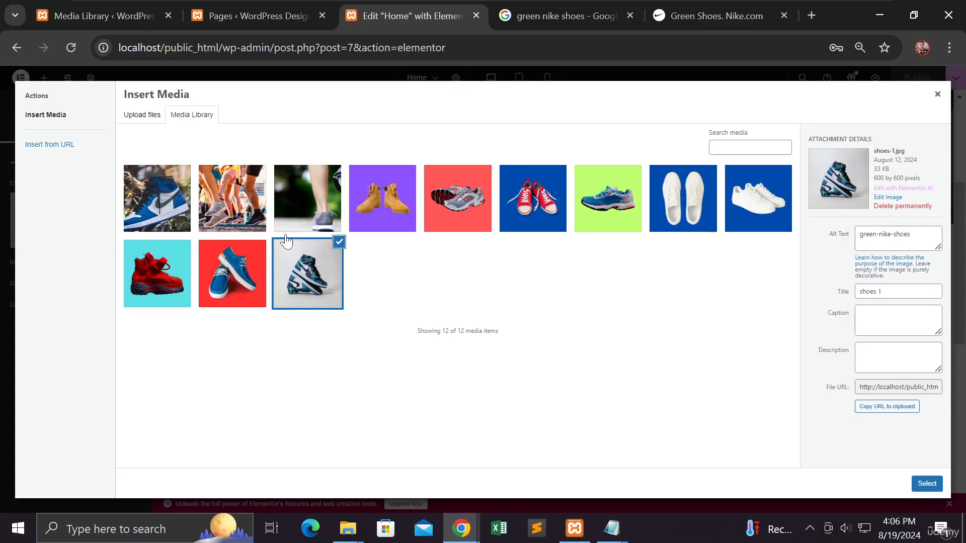
{"action": "left_click", "coordinate": [232, 288]}
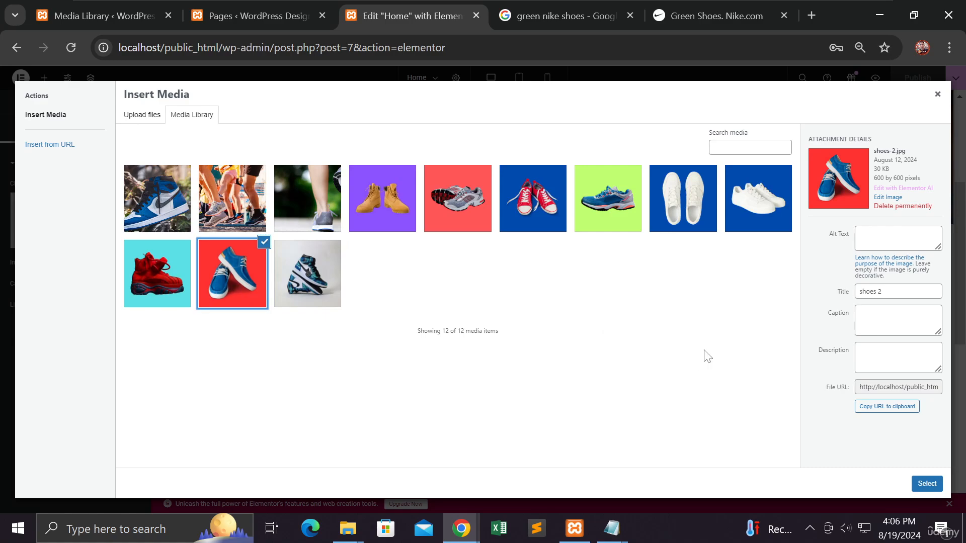
{"action": "left_click", "coordinate": [898, 238]}
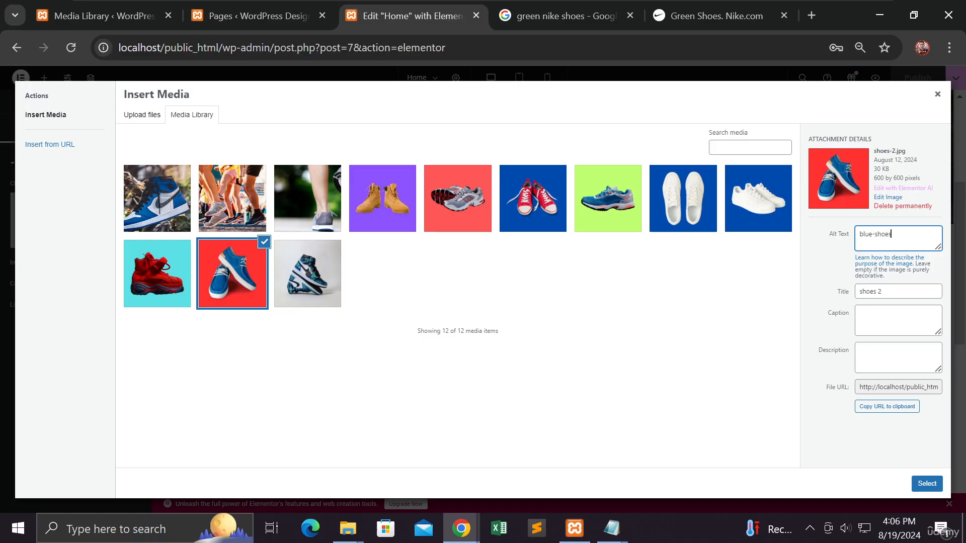
{"action": "type", "text": "with-lace"}
{"action": "left_click", "coordinate": [924, 483]}
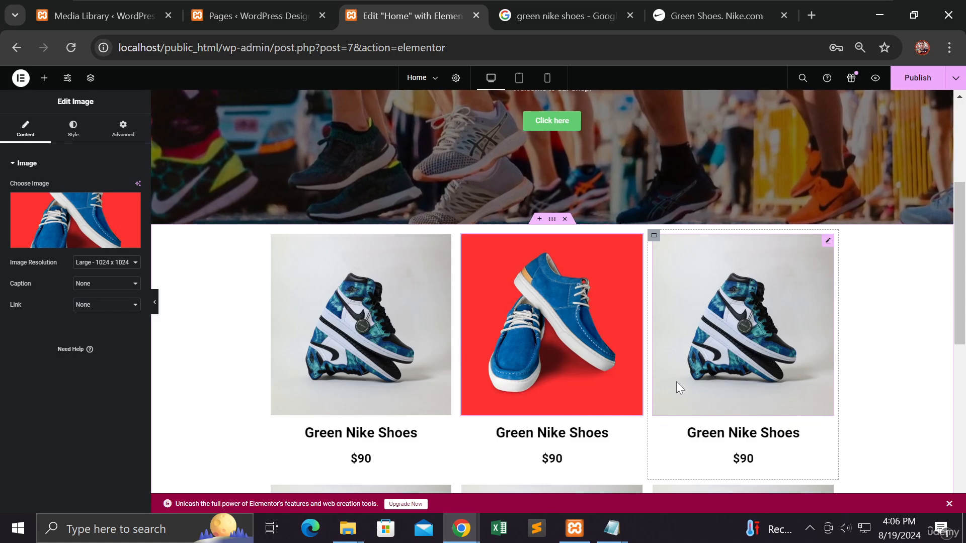
Step: Replace the image in the first row's third cell with shoes-4.jpg from the media library
{"action": "left_click", "coordinate": [681, 369]}
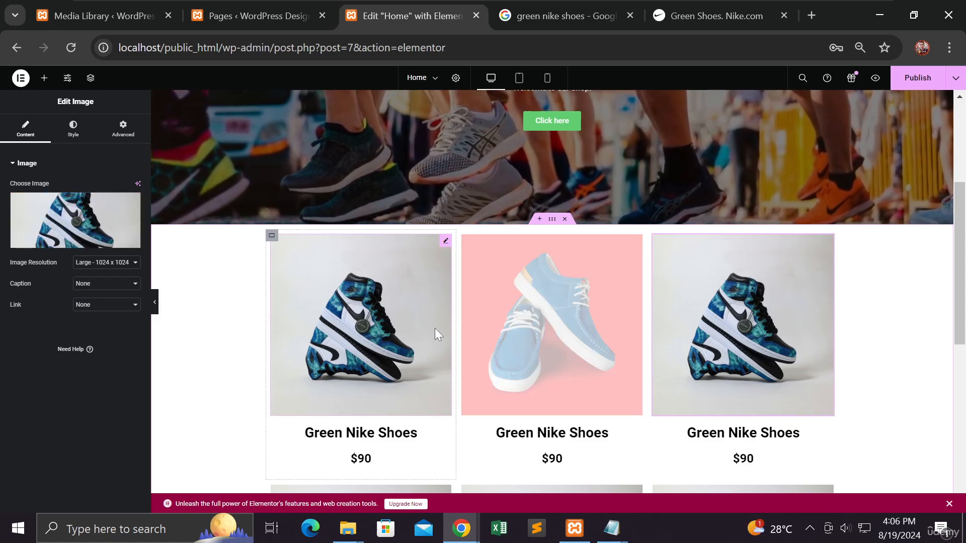
{"action": "left_click", "coordinate": [104, 218]}
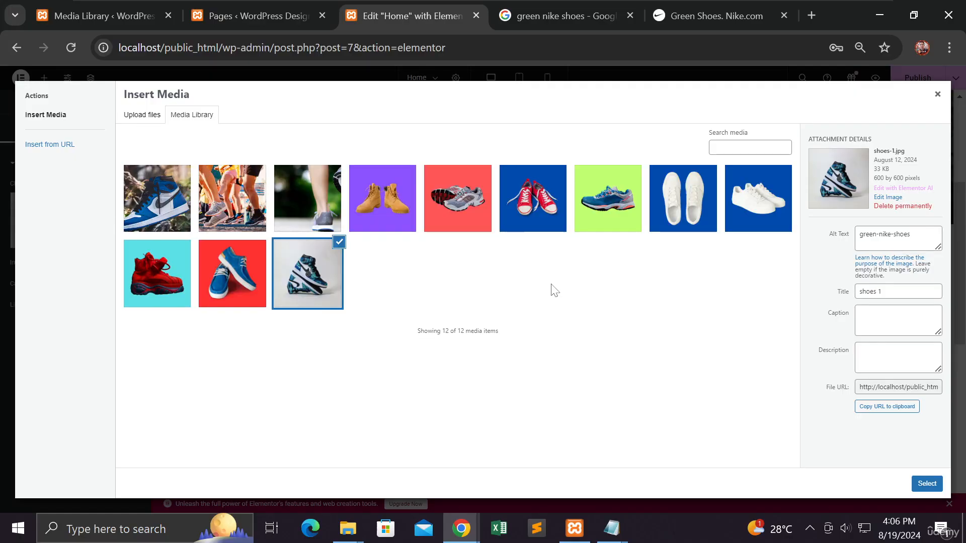
{"action": "left_click", "coordinate": [160, 290]}
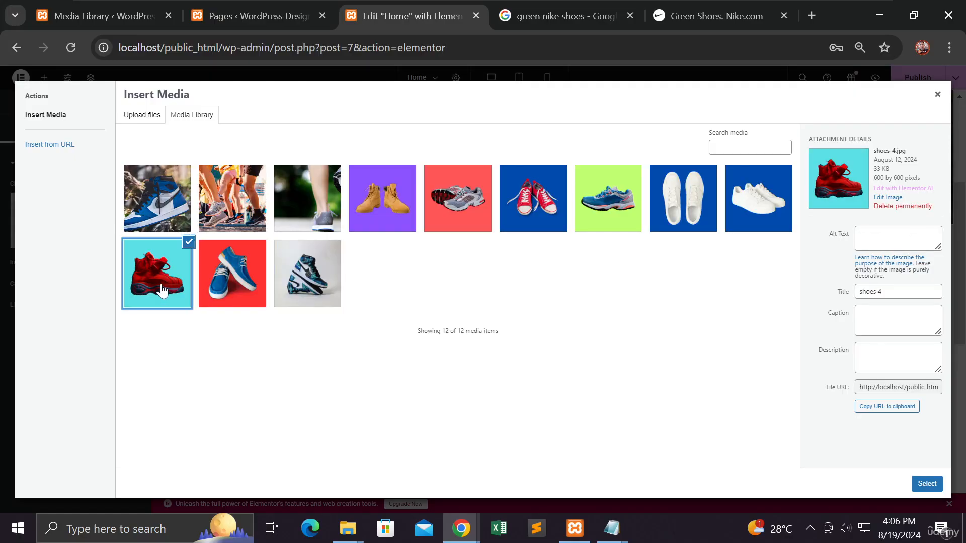
{"action": "left_click", "coordinate": [921, 486]}
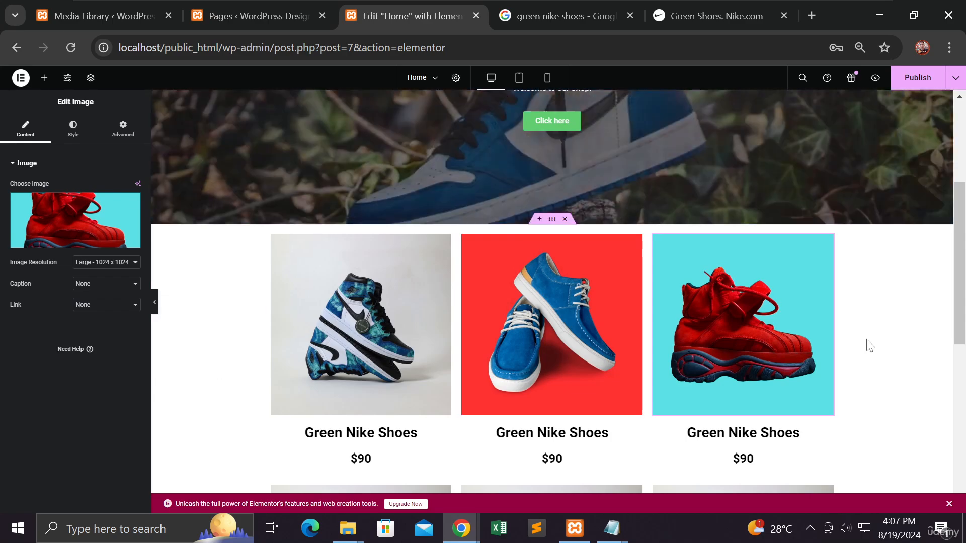
Step: Replace the image in the second row's first cell with shoes-3.jpg, giving it the alt text "white-shoes"
{"action": "scroll", "coordinate": [867, 347], "scroll_direction": "down", "scroll_amount": 2}
{"action": "scroll", "coordinate": [865, 347], "scroll_direction": "down", "scroll_amount": 4}
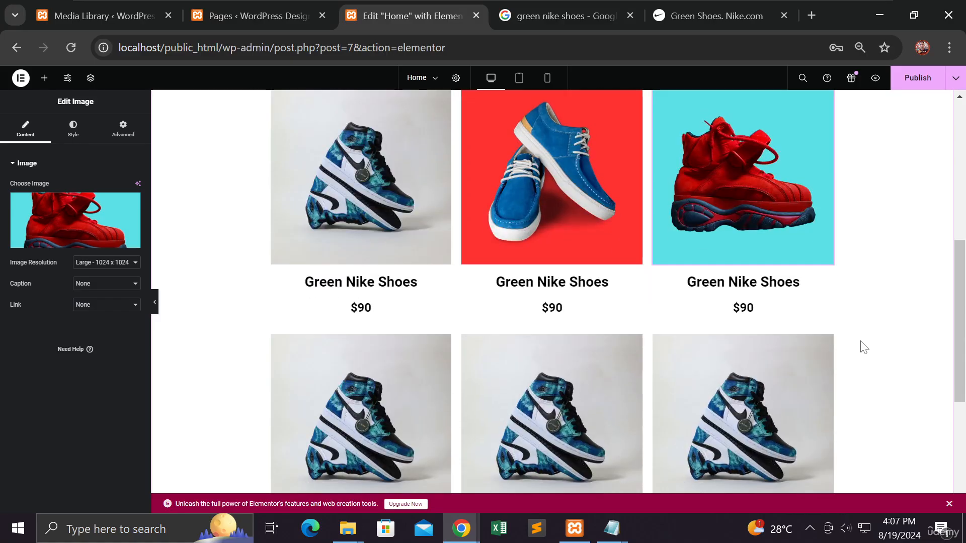
{"action": "left_click", "coordinate": [340, 292]}
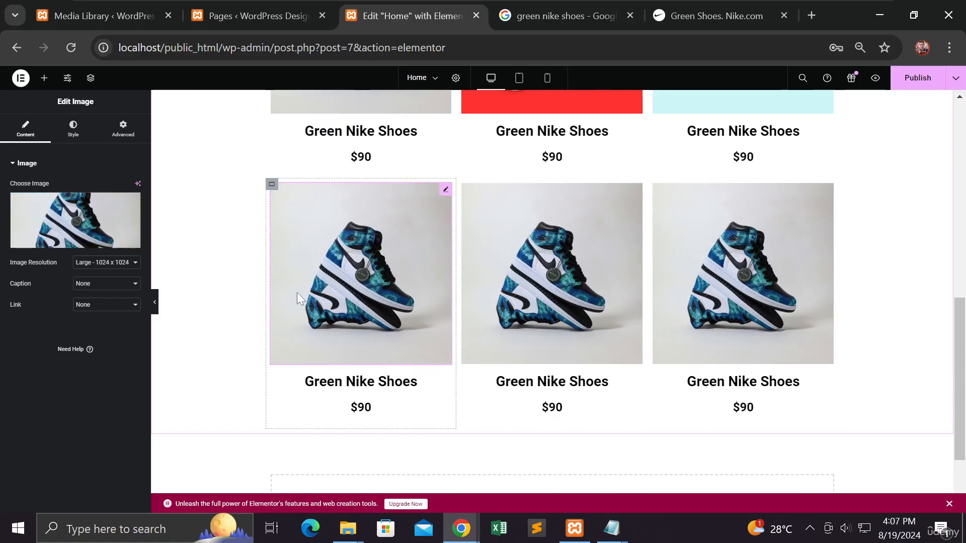
{"action": "left_click", "coordinate": [80, 215]}
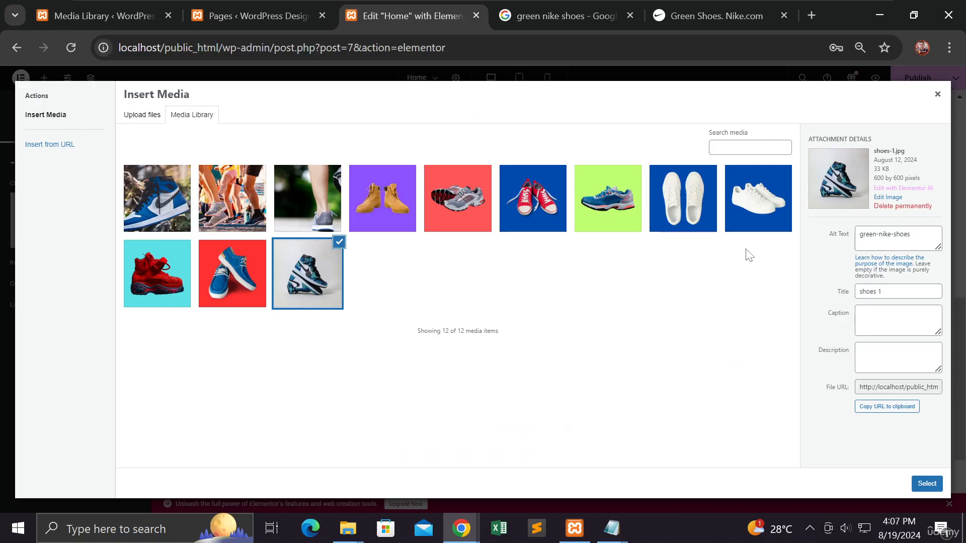
{"action": "left_click", "coordinate": [753, 228]}
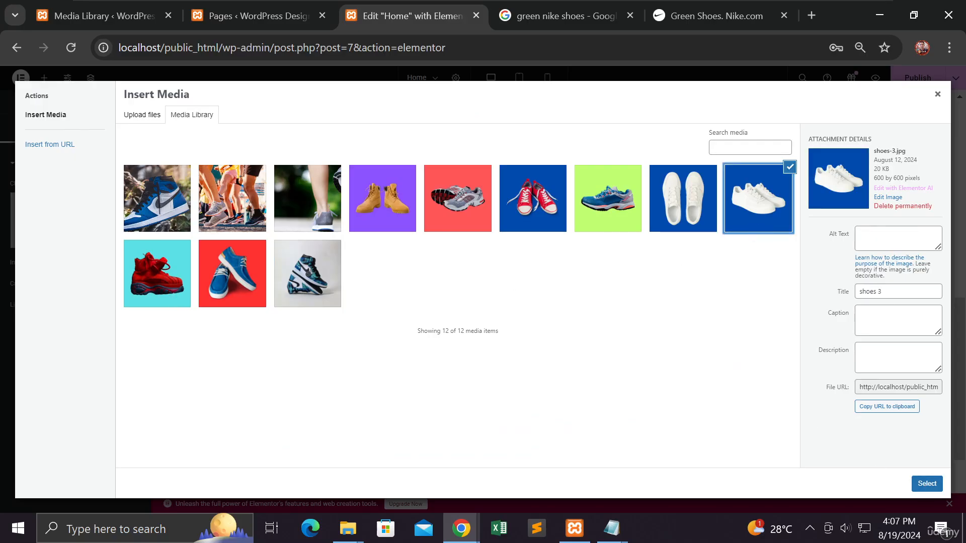
{"action": "left_click", "coordinate": [884, 241]}
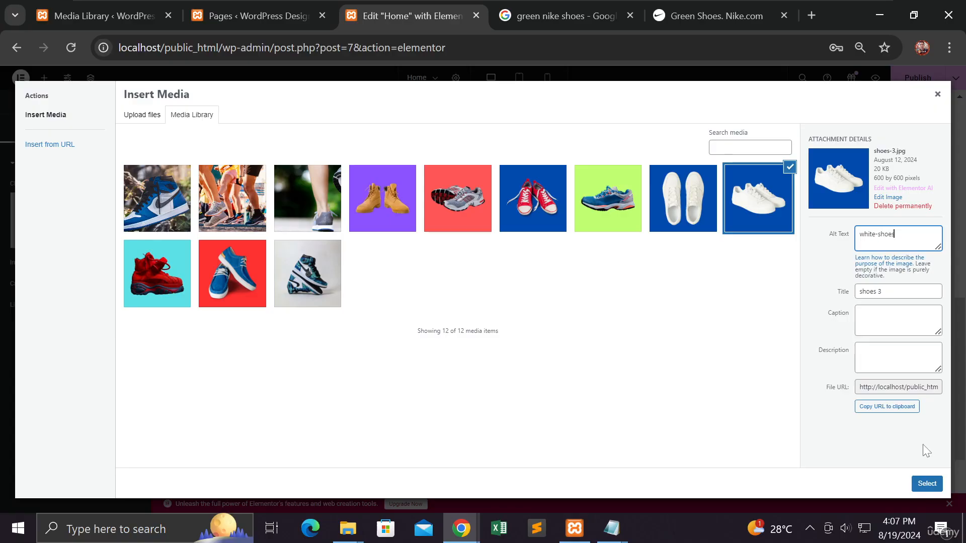
{"action": "left_click", "coordinate": [927, 483]}
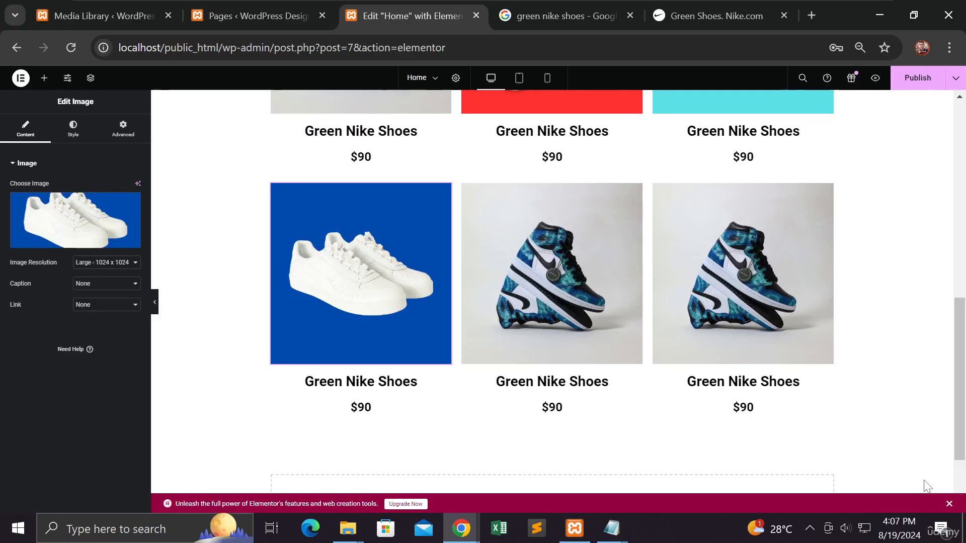
Step: Replace the image in the second row's middle cell with shoes-5.jpg from the media library
{"action": "left_click", "coordinate": [551, 275]}
{"action": "left_click", "coordinate": [83, 219]}
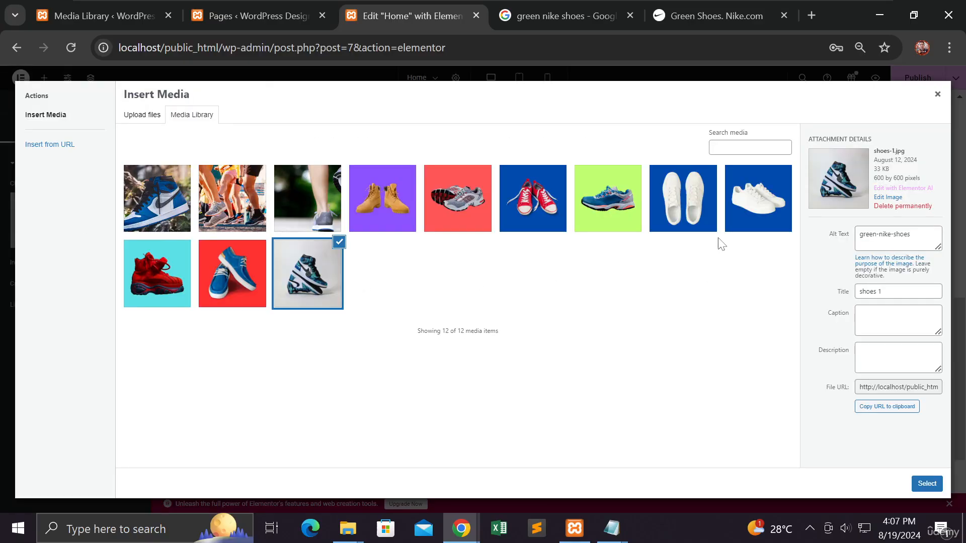
{"action": "left_click", "coordinate": [622, 207]}
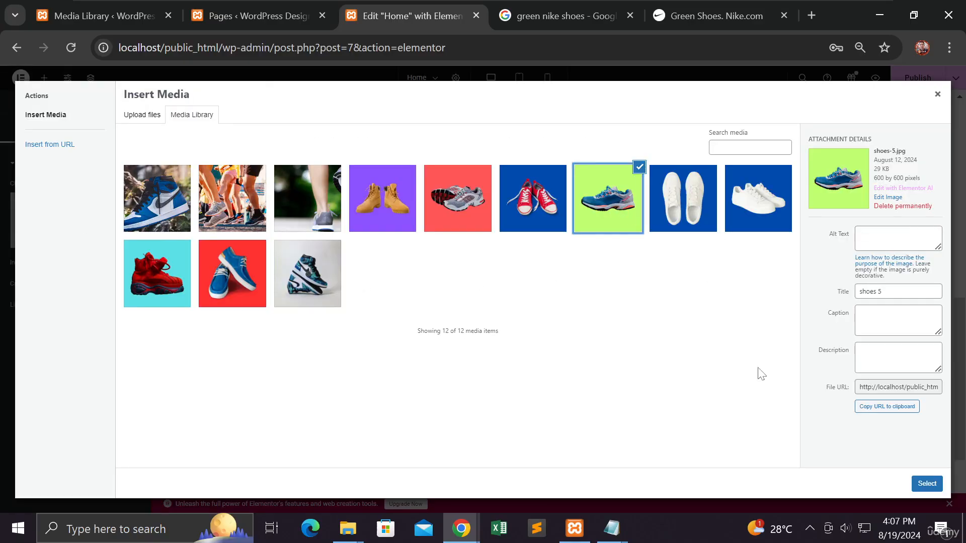
{"action": "left_click", "coordinate": [927, 484]}
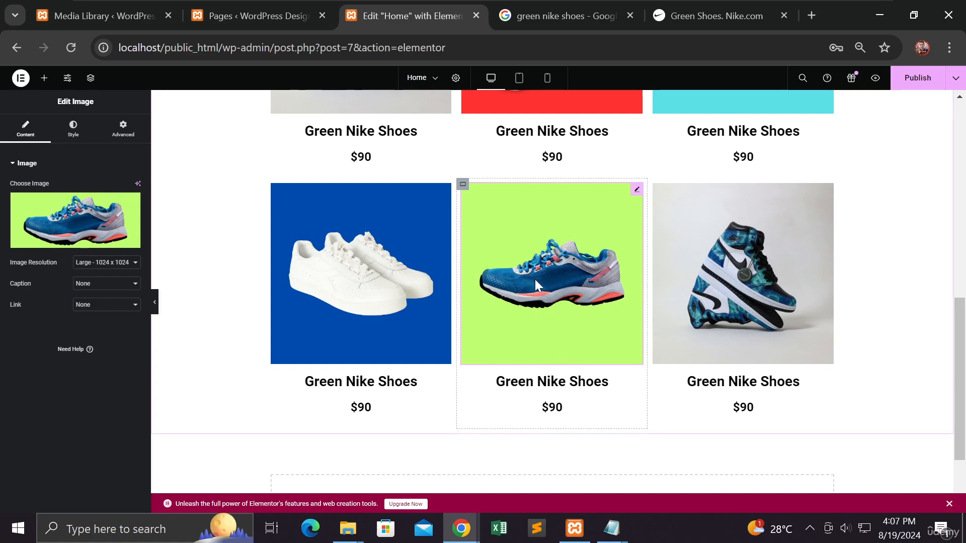
Step: Replace the second row's third image with shoes-8.jpg, using the alt text "red-shoes-with-lace", and publish the page
{"action": "left_click", "coordinate": [728, 283]}
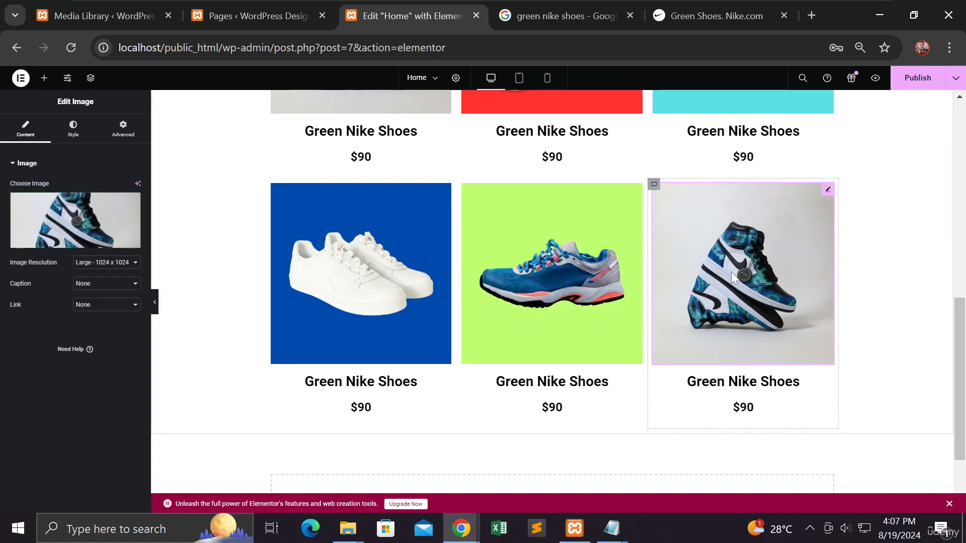
{"action": "left_click", "coordinate": [81, 222]}
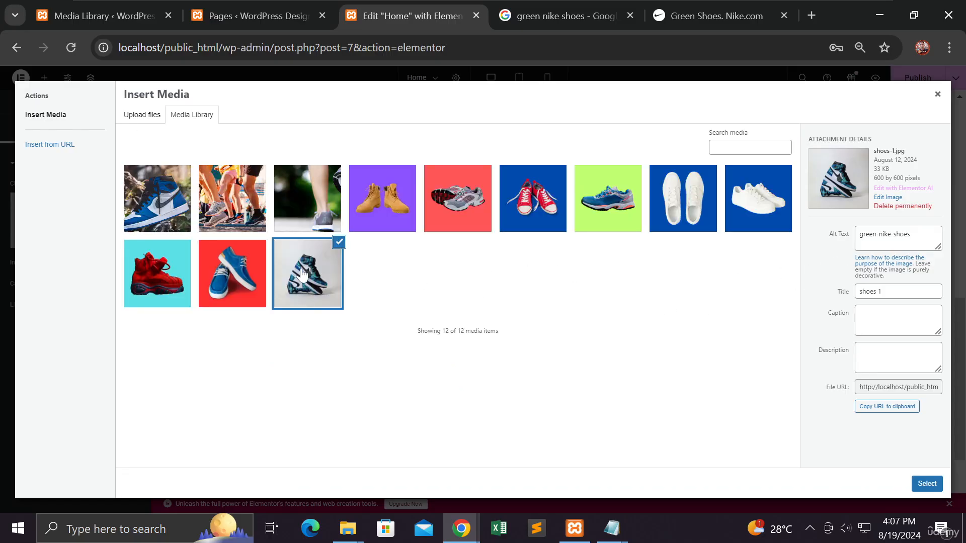
{"action": "left_click", "coordinate": [533, 215]}
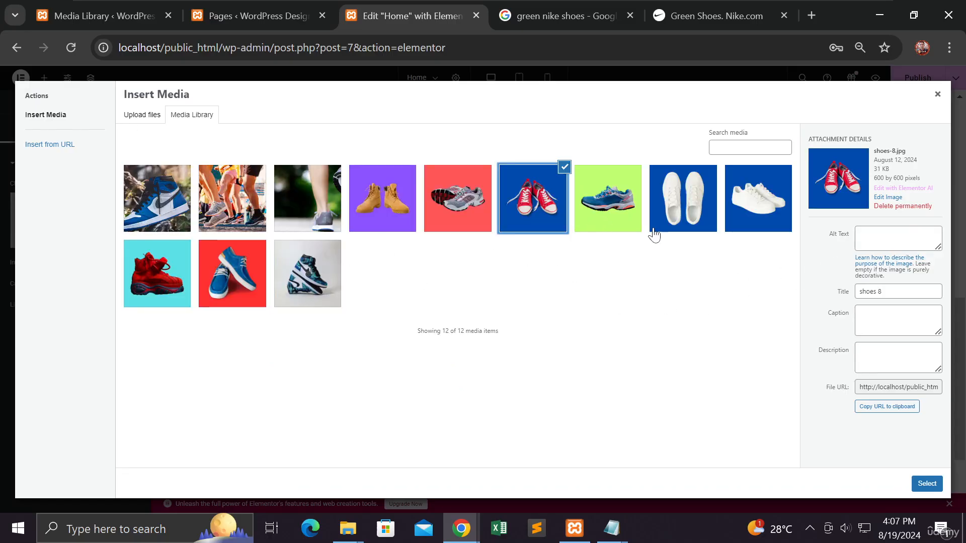
{"action": "left_click", "coordinate": [862, 238]}
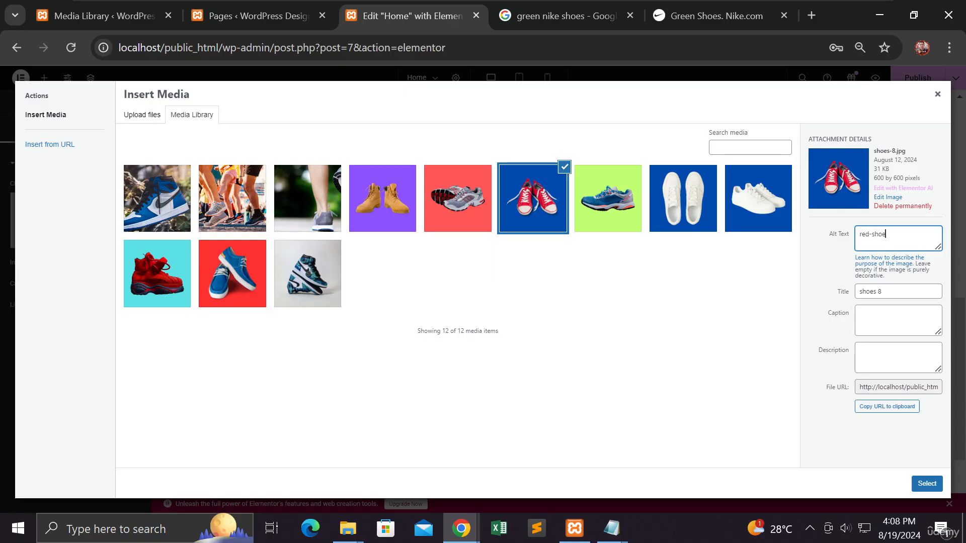
{"action": "type", "text": "red-shoes-with-lace"}
{"action": "left_click", "coordinate": [926, 483]}
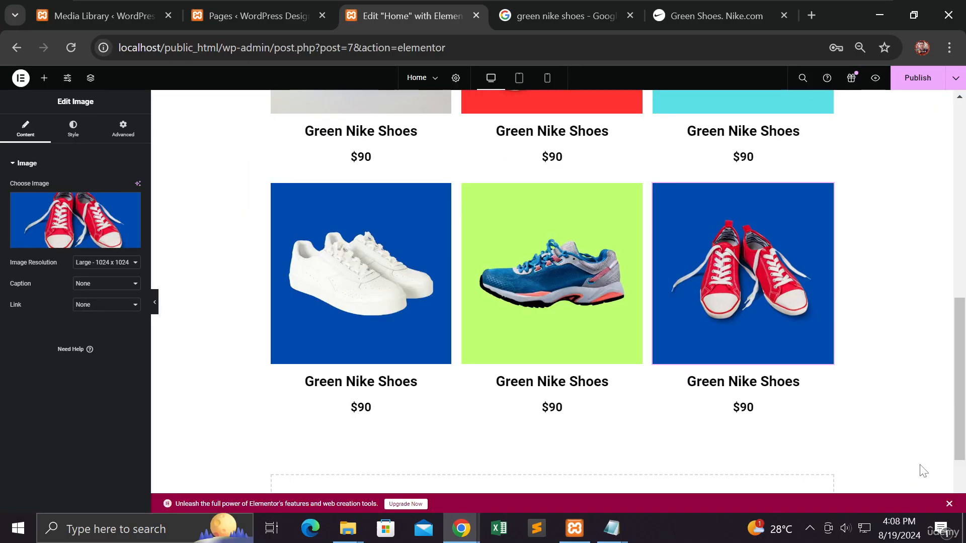
{"action": "left_click", "coordinate": [904, 84]}
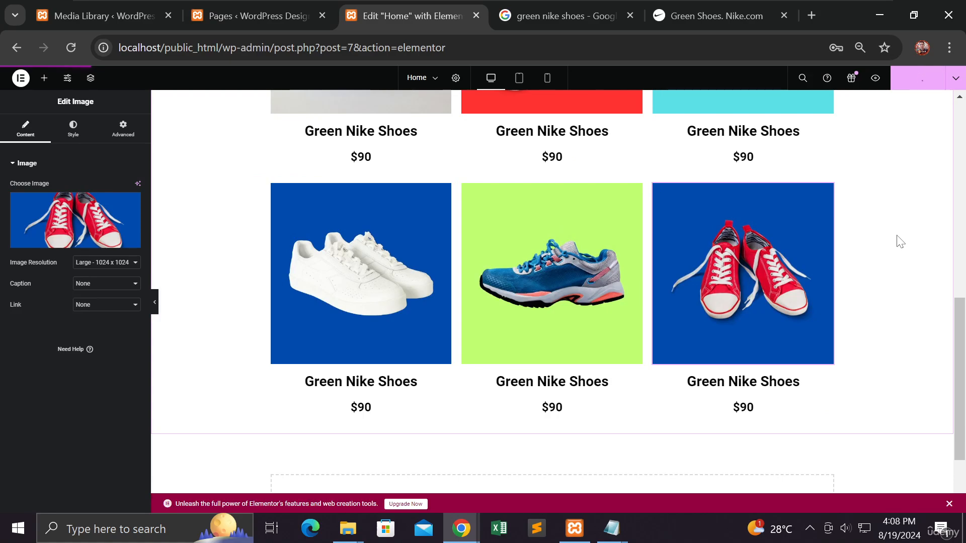
Step: Change the heading under the first row's blue shoes to "Blue Shoes with Lace" and publish the page
{"action": "scroll", "coordinate": [818, 236], "scroll_direction": "up", "scroll_amount": 3}
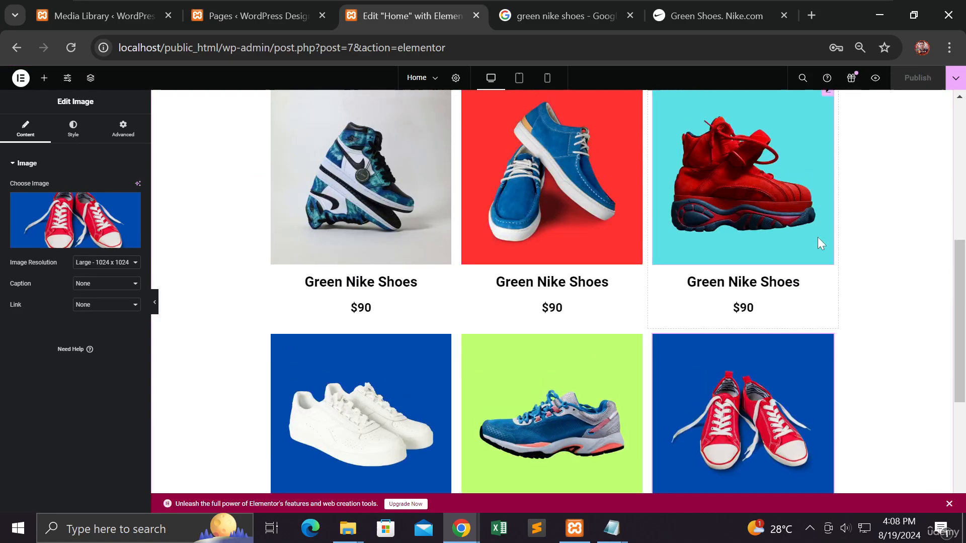
{"action": "left_click", "coordinate": [566, 282]}
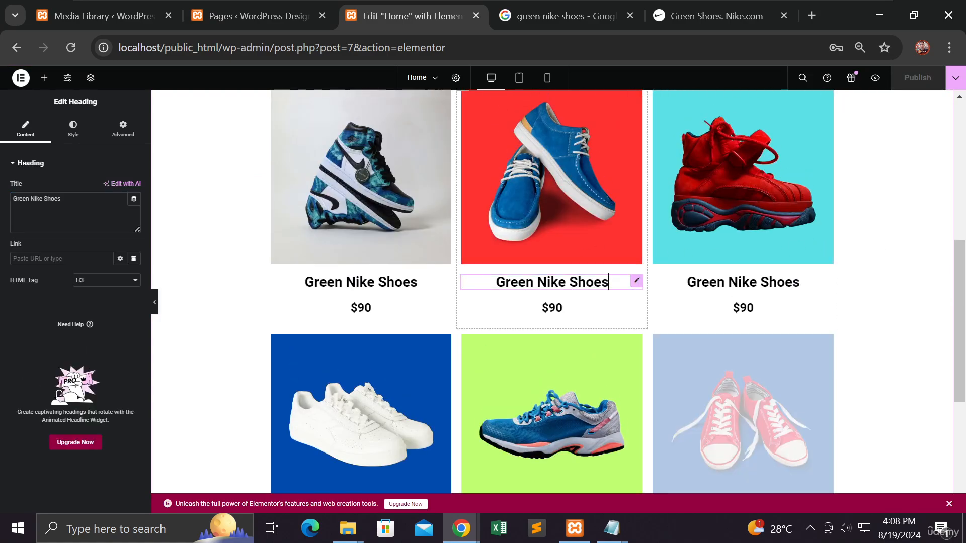
{"action": "triple_click", "coordinate": [52, 199]}
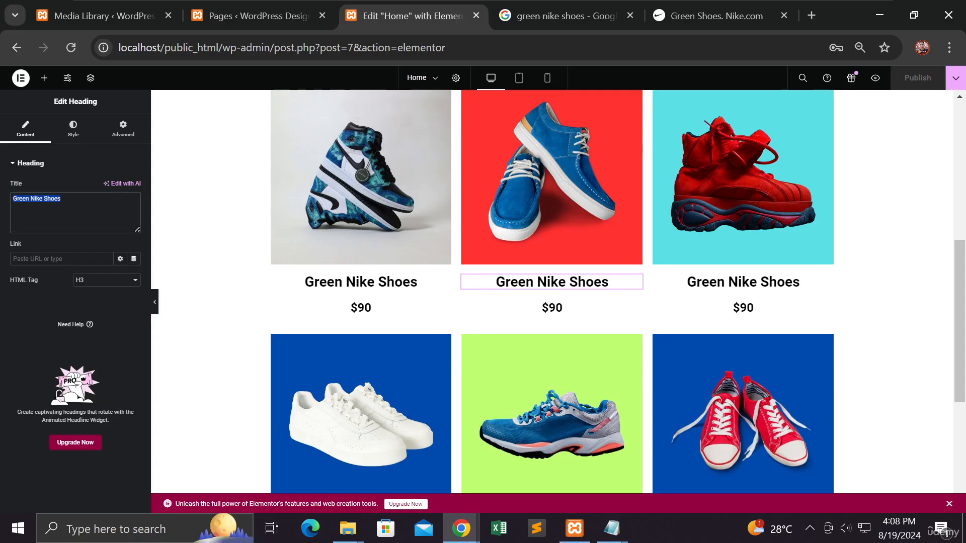
{"action": "left_click", "coordinate": [30, 199]}
{"action": "left_click_drag", "start_coordinate": [61, 199], "coordinate": [10, 201]}
{"action": "type", "text": "Blue"}
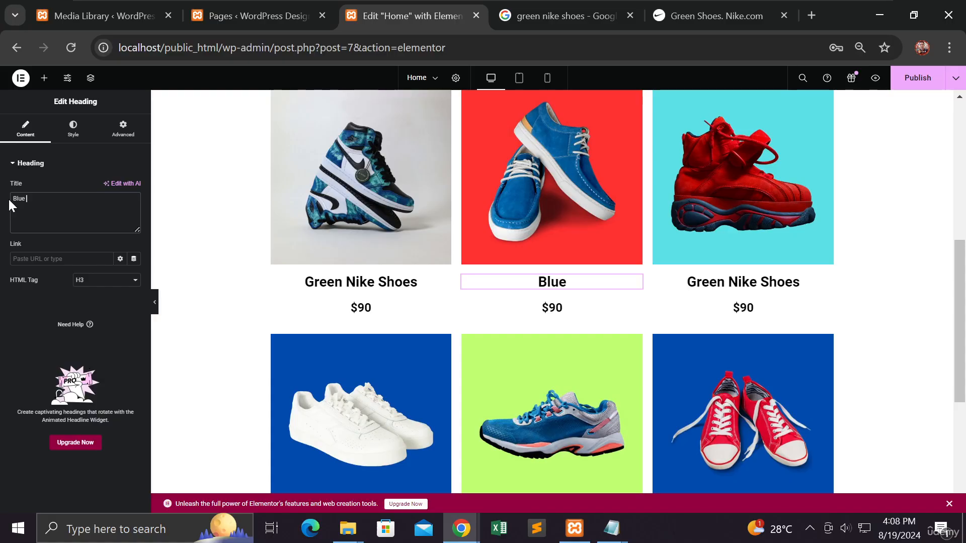
{"action": "type", "text": " Shoes"}
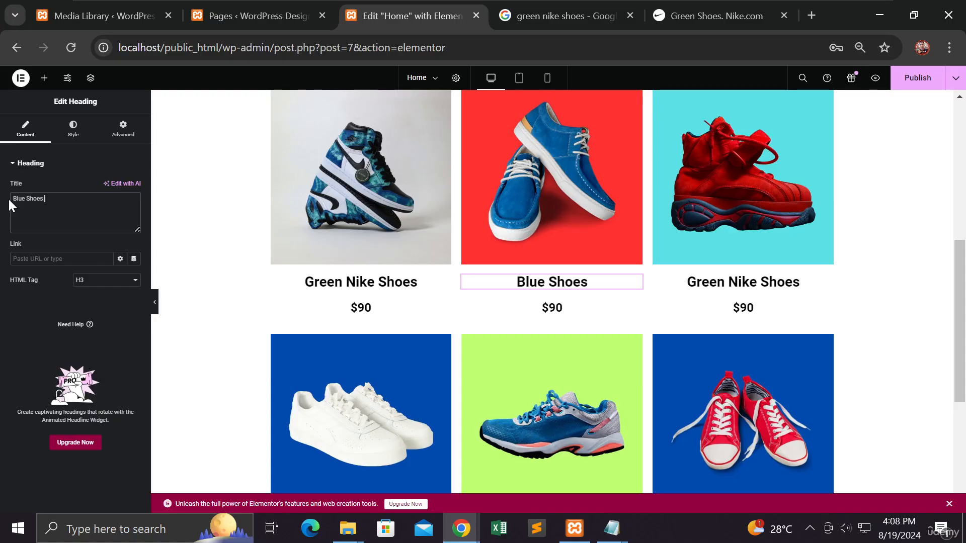
{"action": "type", "text": " wi"}
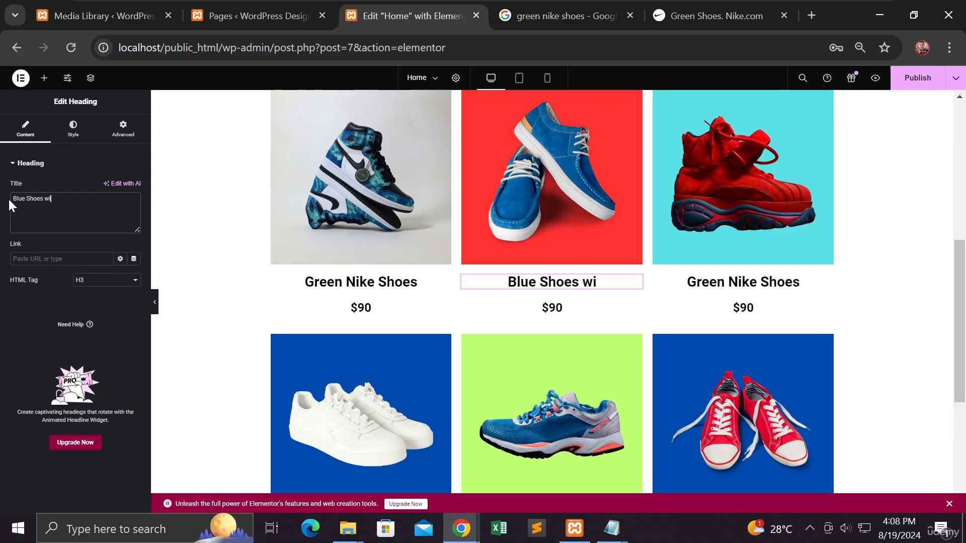
{"action": "type", "text": "th Laces"}
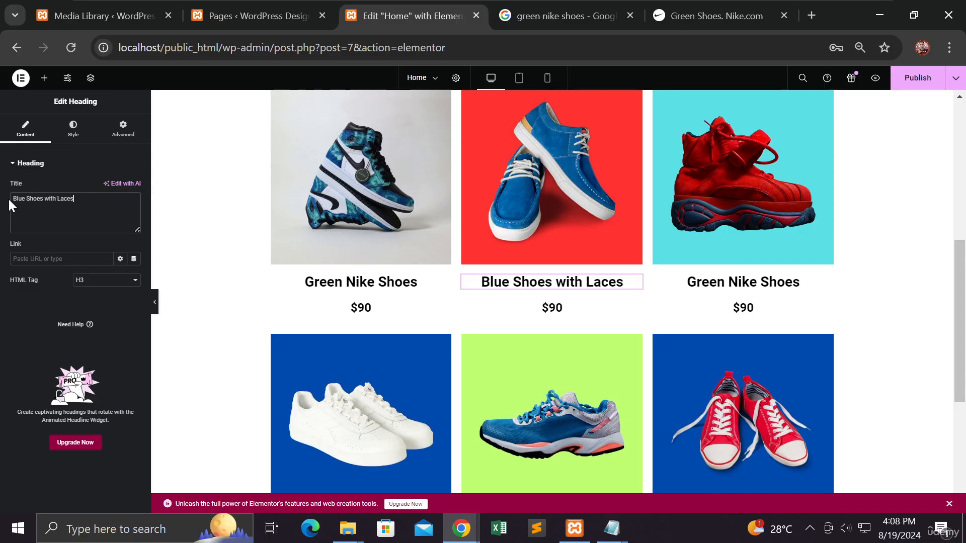
{"action": "key", "text": "BackSpace"}
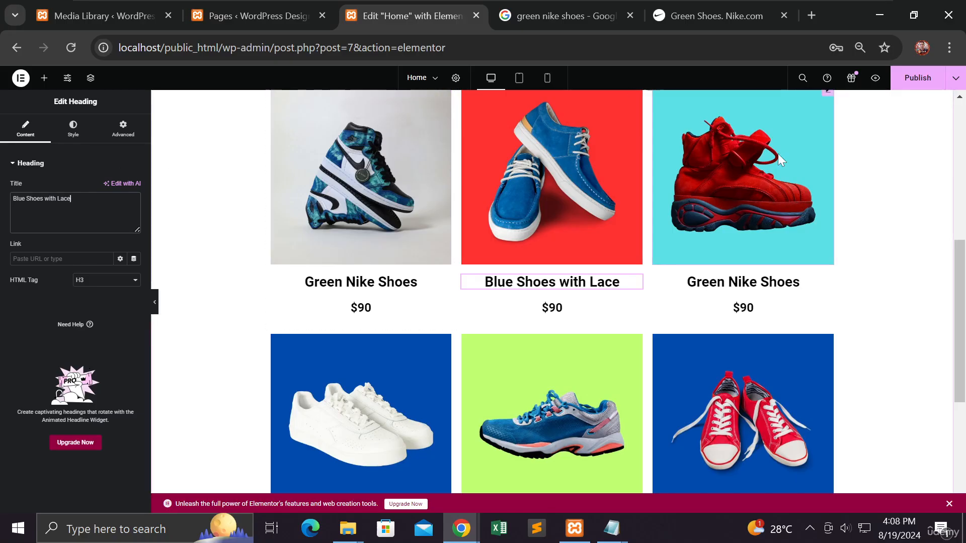
{"action": "left_click", "coordinate": [893, 86]}
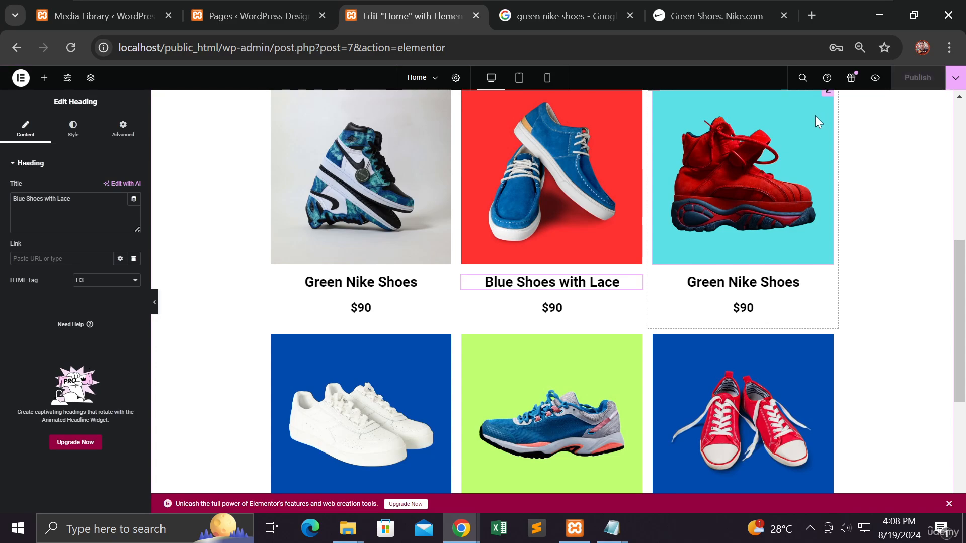
Step: Review the page from the hero to the last product in the mobile preview, and switch to the tablet preview
{"action": "left_click", "coordinate": [552, 84]}
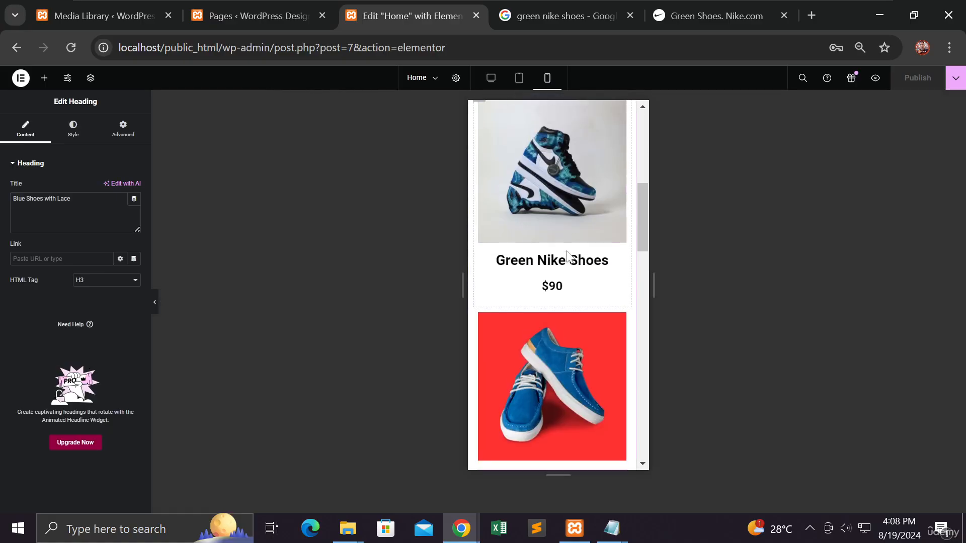
{"action": "scroll", "coordinate": [566, 249], "scroll_direction": "up", "scroll_amount": 5}
{"action": "scroll", "coordinate": [584, 237], "scroll_direction": "up", "scroll_amount": 3}
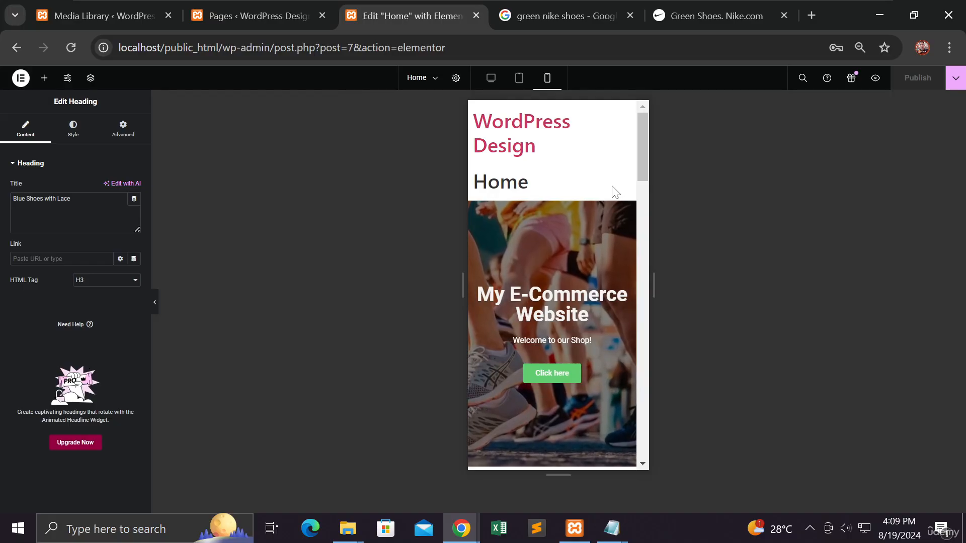
{"action": "scroll", "coordinate": [612, 187], "scroll_direction": "down", "scroll_amount": 5}
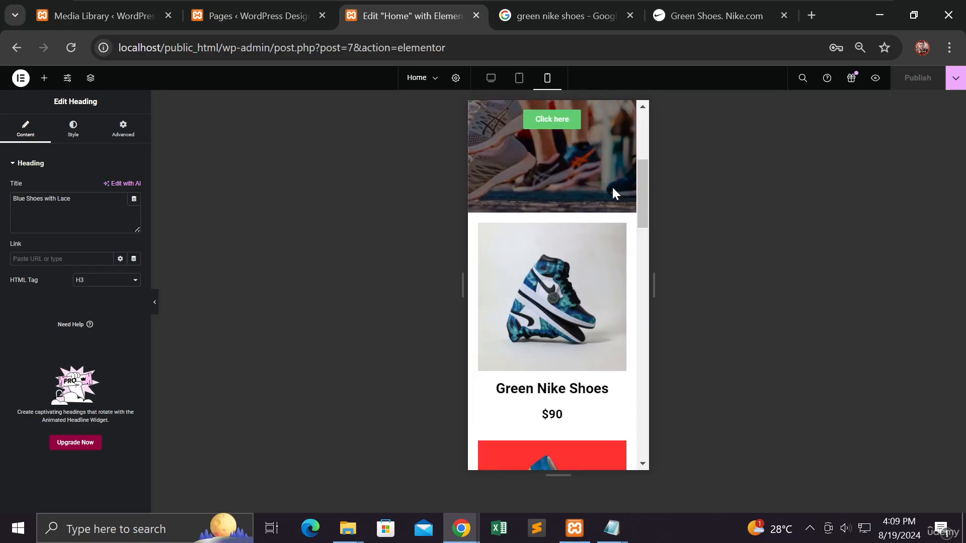
{"action": "scroll", "coordinate": [612, 187], "scroll_direction": "down", "scroll_amount": 5}
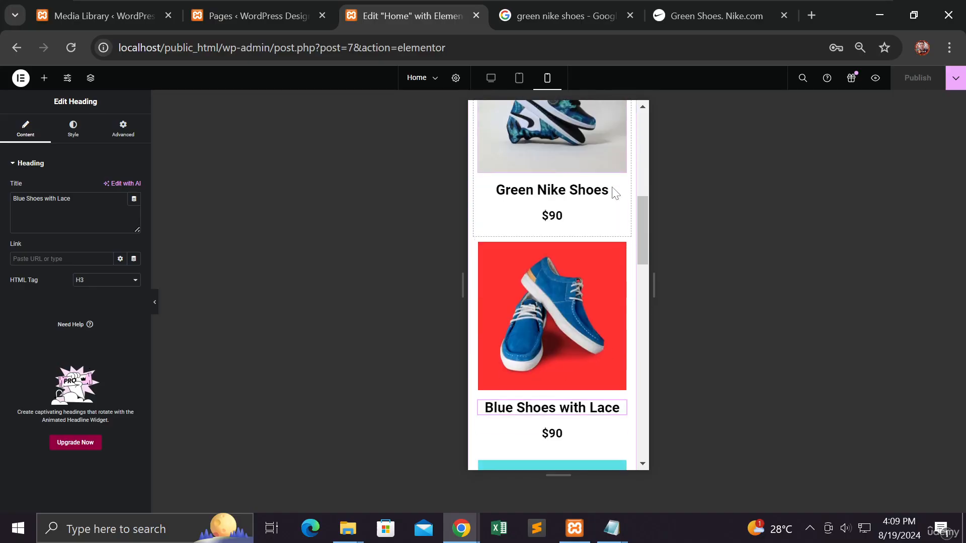
{"action": "scroll", "coordinate": [612, 186], "scroll_direction": "down", "scroll_amount": 10}
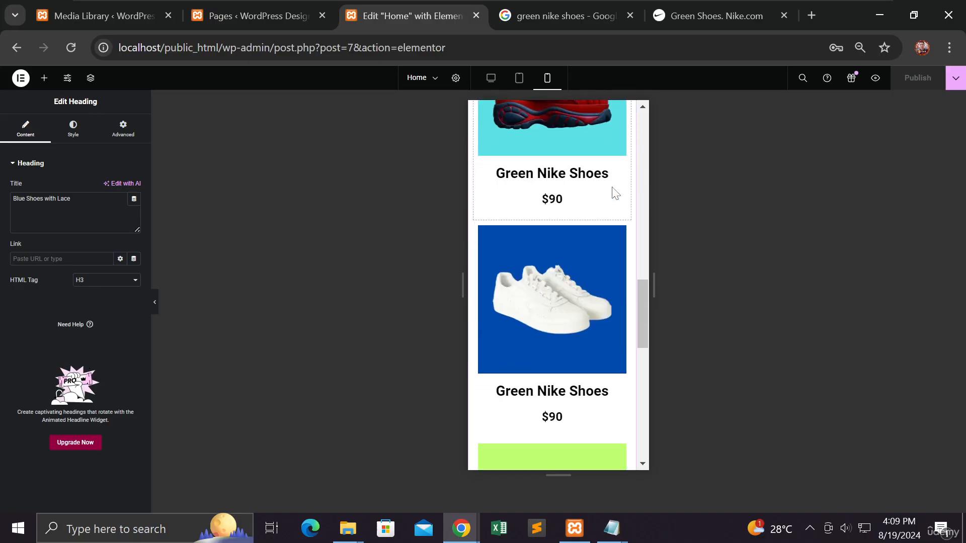
{"action": "scroll", "coordinate": [611, 187], "scroll_direction": "down", "scroll_amount": 8}
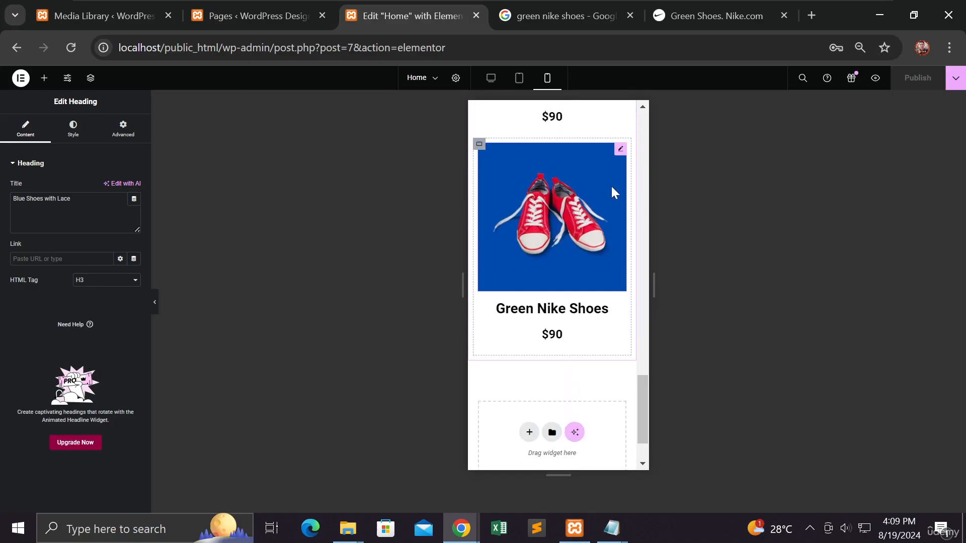
{"action": "left_click", "coordinate": [523, 87]}
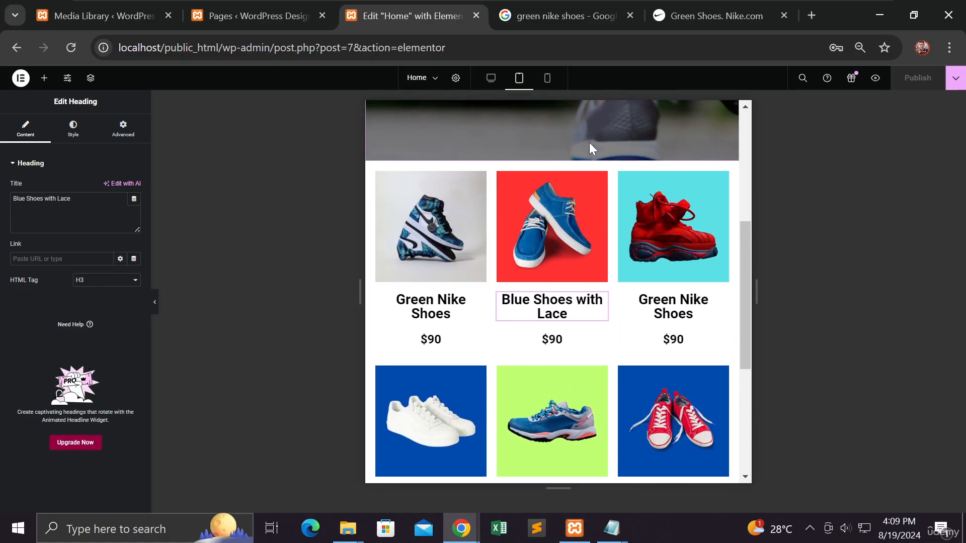
Step: Return to the desktop preview and change the heading under the first row's red shoes to "Red Shoes"
{"action": "scroll", "coordinate": [590, 143], "scroll_direction": "up", "scroll_amount": 2}
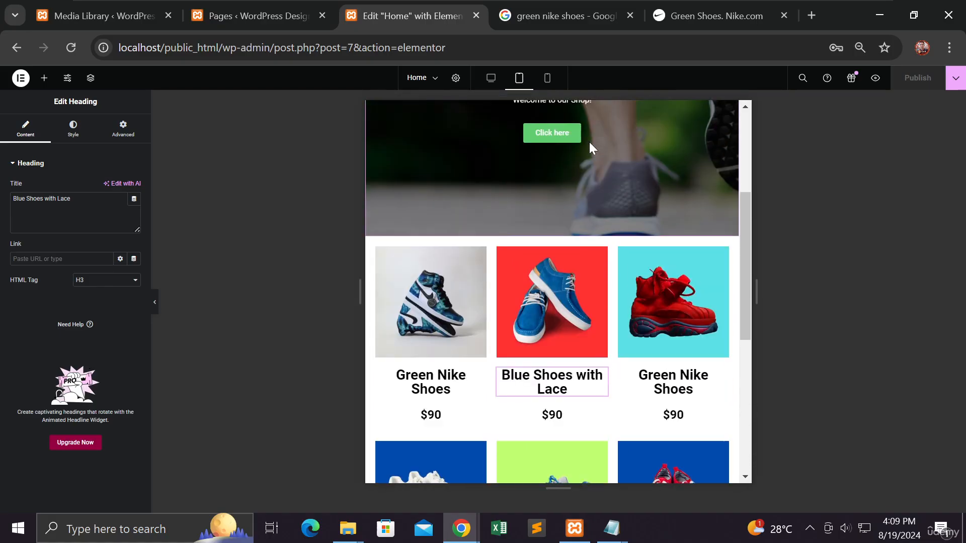
{"action": "left_click", "coordinate": [489, 79]}
{"action": "scroll", "coordinate": [493, 187], "scroll_direction": "down", "scroll_amount": 3}
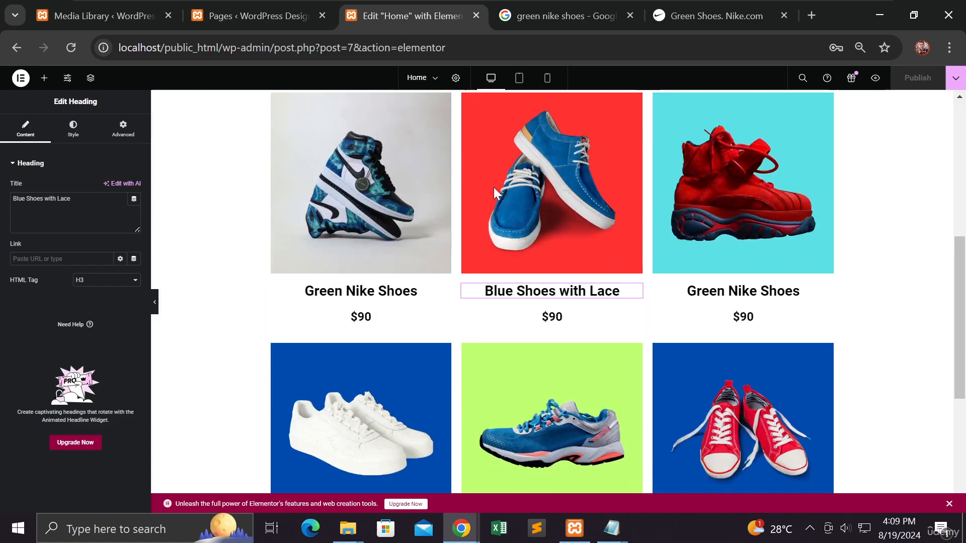
{"action": "left_click", "coordinate": [712, 282]}
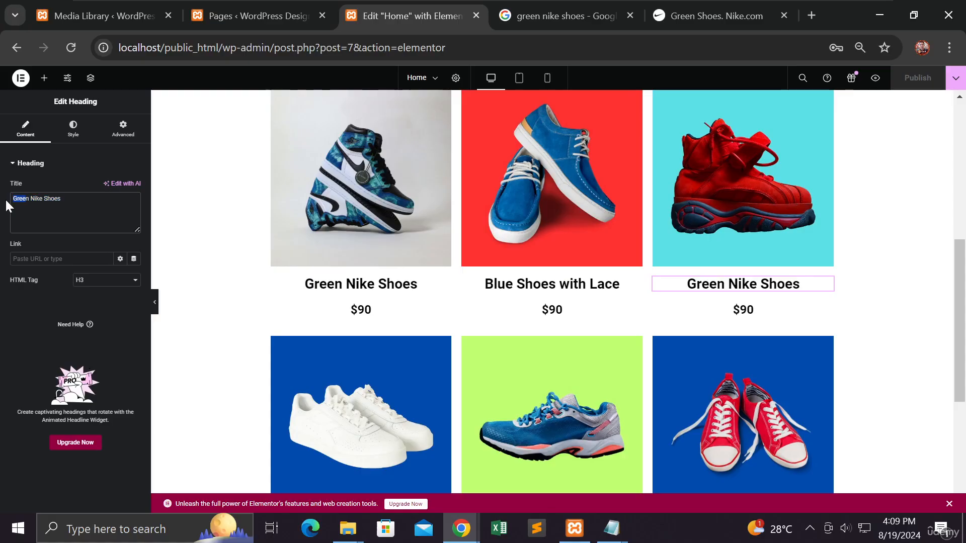
{"action": "key", "text": "ctrl+a"}
{"action": "type", "text": "Red Shoes"}
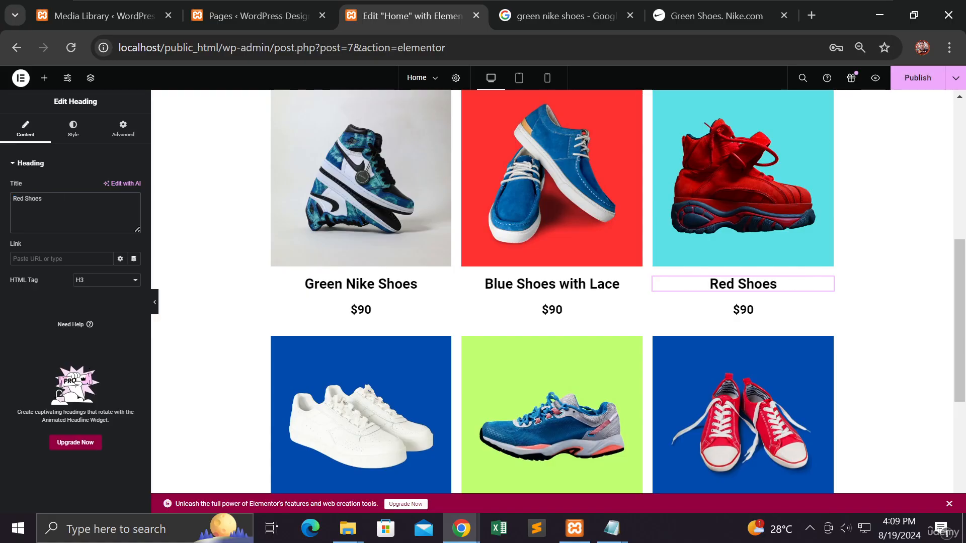
Step: Change the heading under the second row's white sneakers to "White Shoes"
{"action": "scroll", "coordinate": [253, 255], "scroll_direction": "down", "scroll_amount": 5}
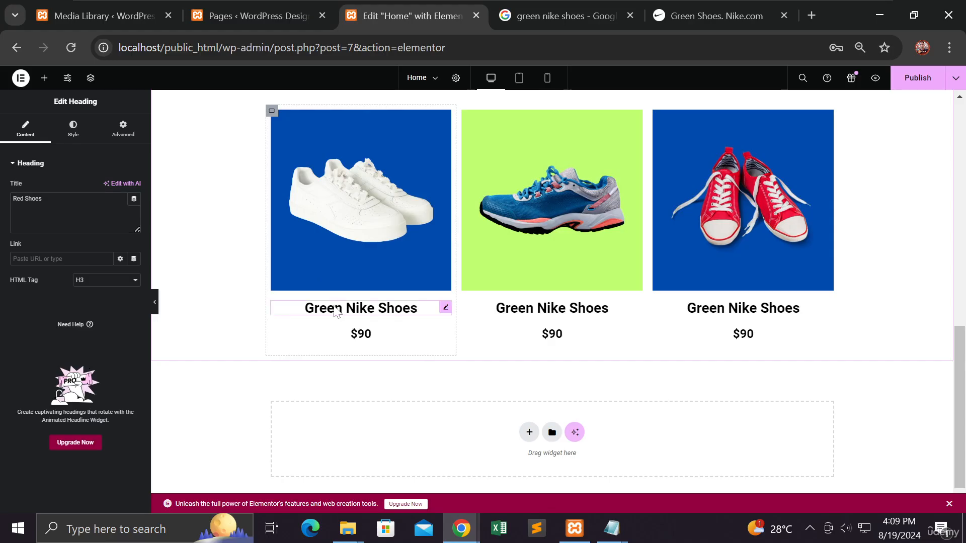
{"action": "left_click", "coordinate": [337, 309]}
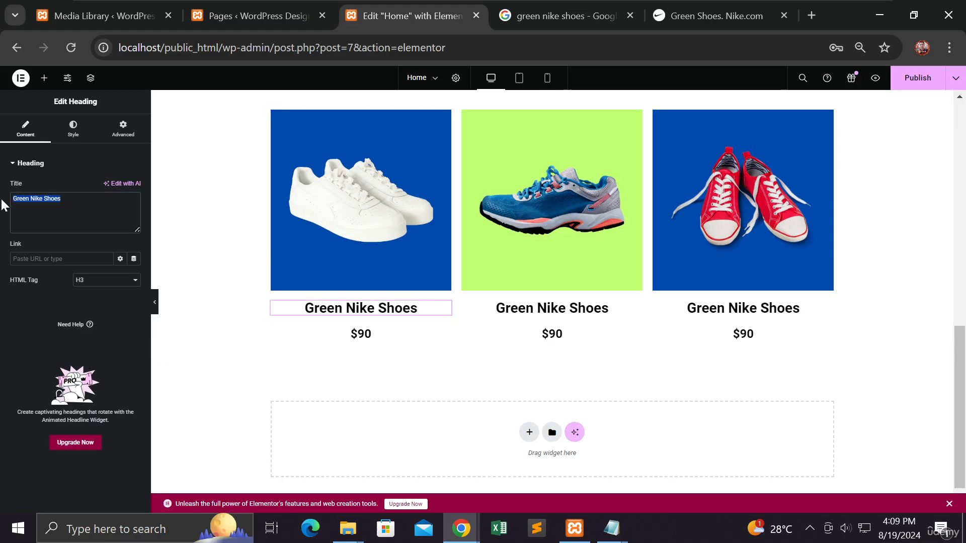
{"action": "type", "text": "White Sh"}
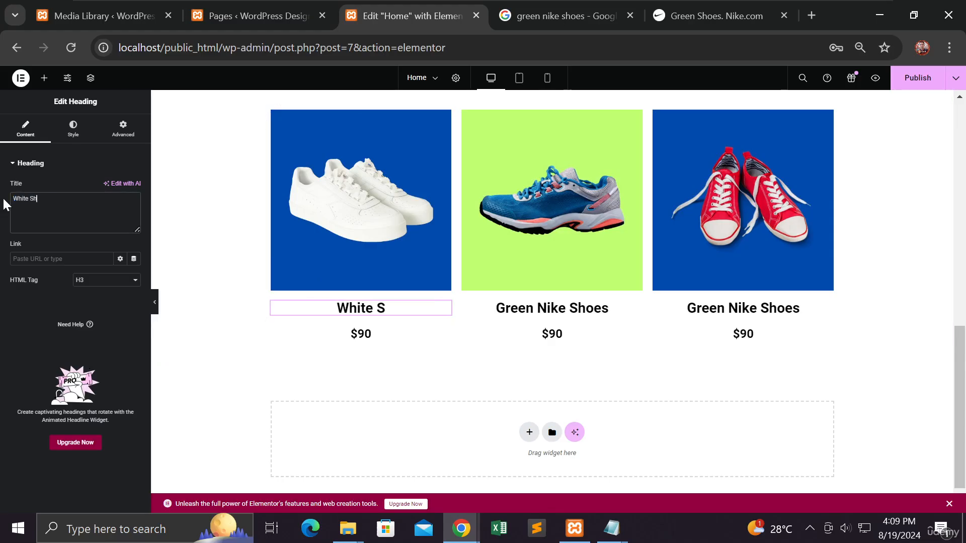
{"action": "type", "text": "oes"}
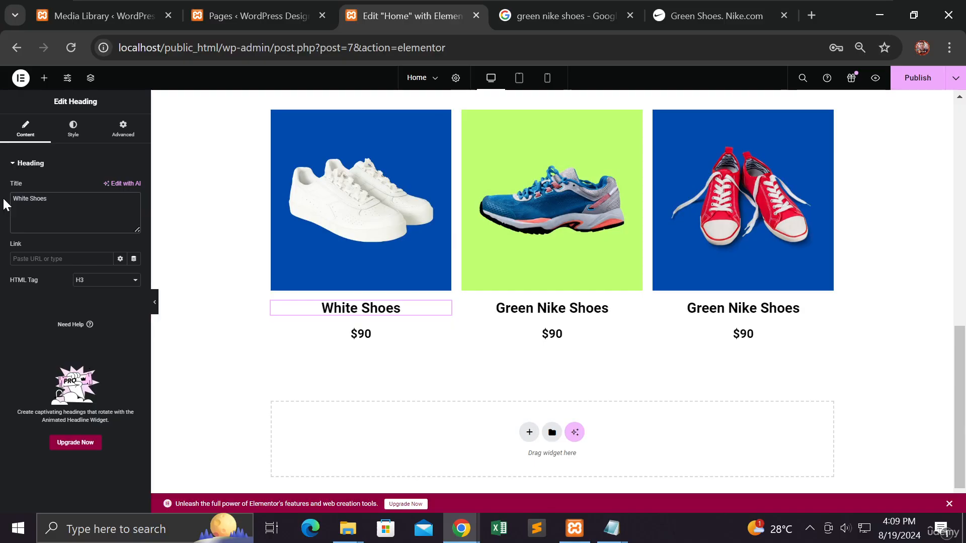
Step: Change the heading under the second row's middle product to "Blue Rubber Shoes"
{"action": "left_click", "coordinate": [554, 309]}
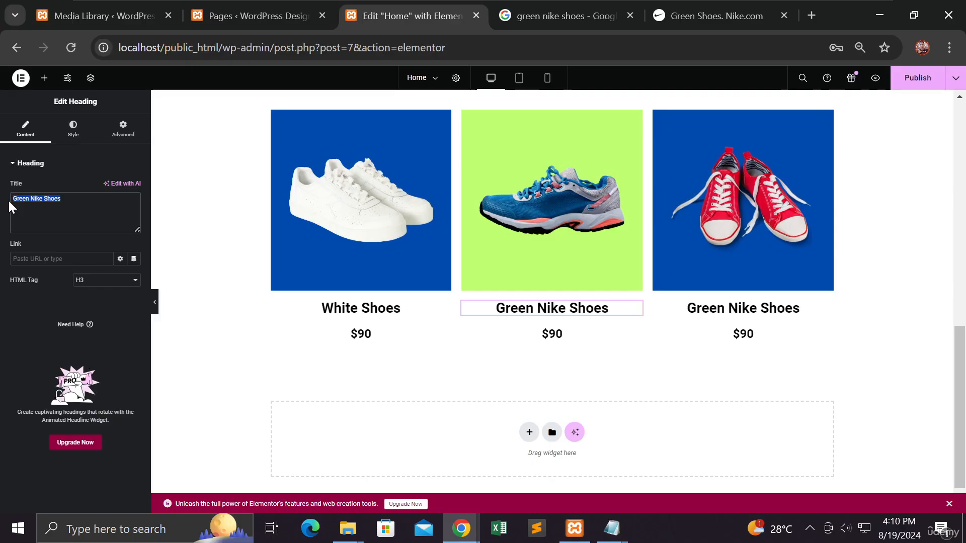
{"action": "type", "text": "Blue Ru"}
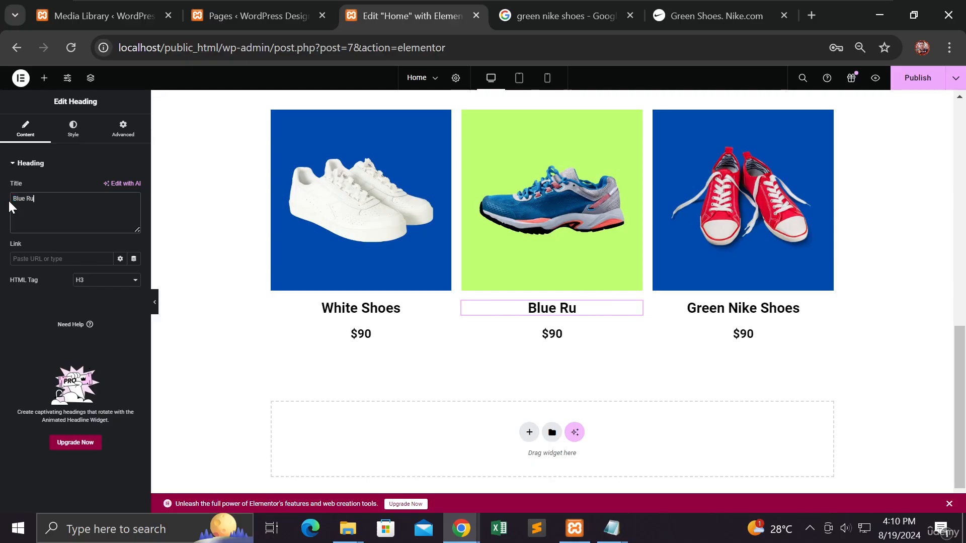
{"action": "type", "text": "bber"}
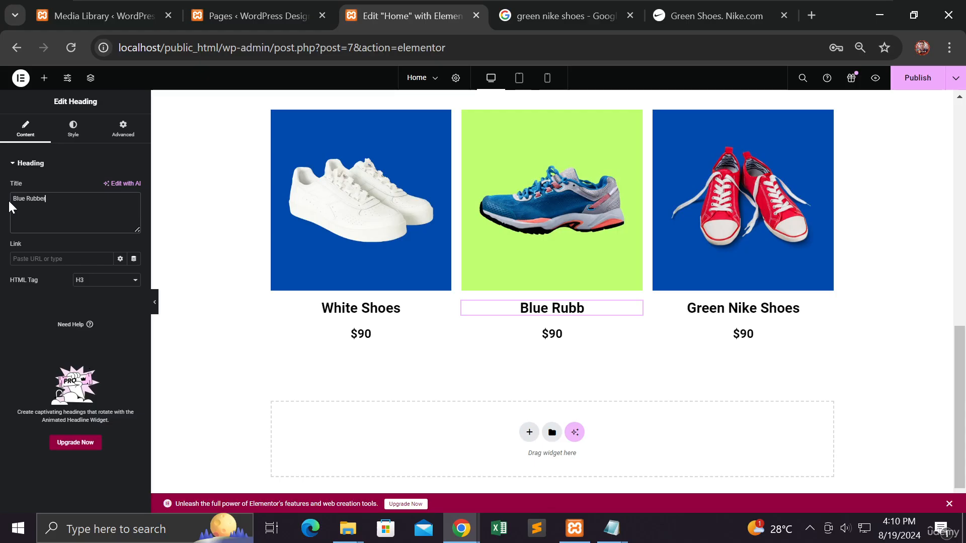
{"action": "type", "text": " Shoes"}
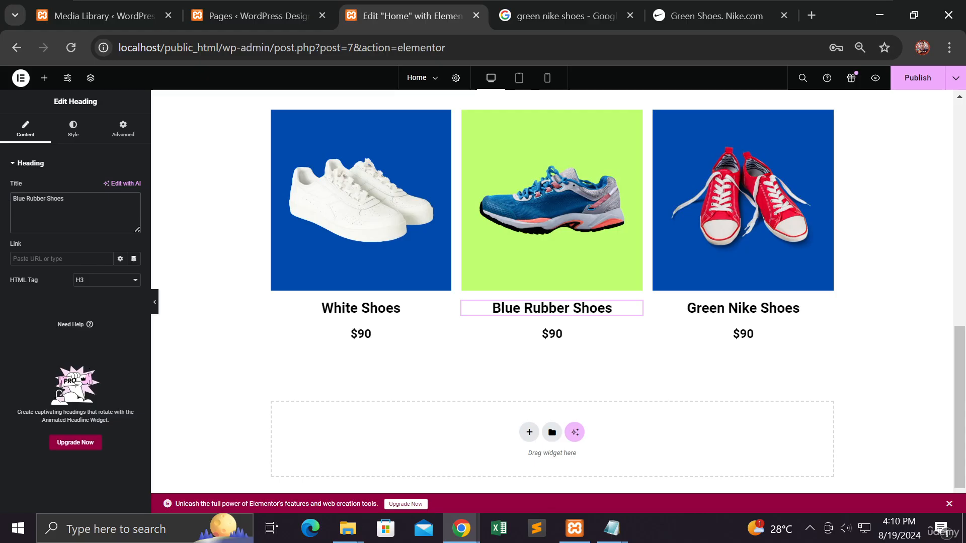
Step: Change the heading under the second row's last product to "Red Shoes with Lace" and publish the page
{"action": "left_click", "coordinate": [710, 308]}
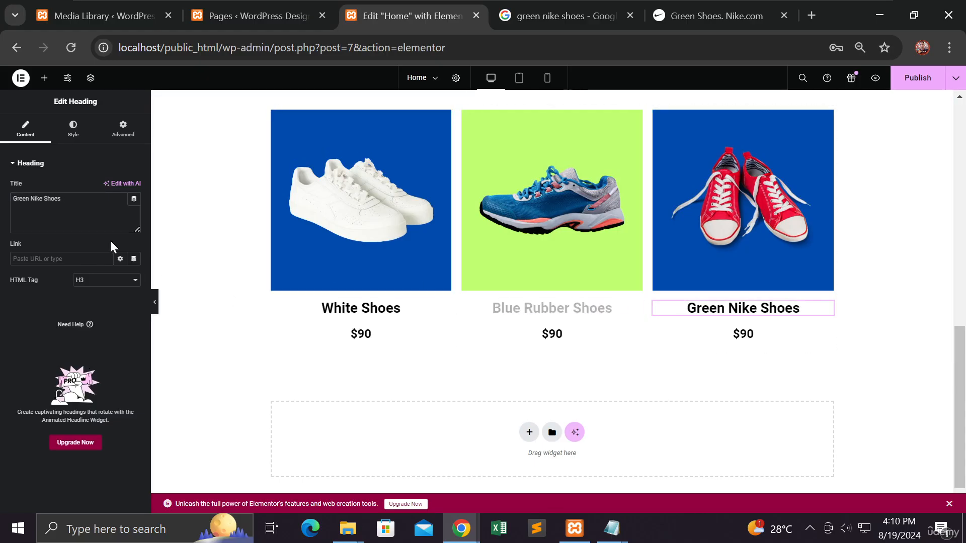
{"action": "left_click", "coordinate": [62, 199]}
{"action": "type", "text": "Red"}
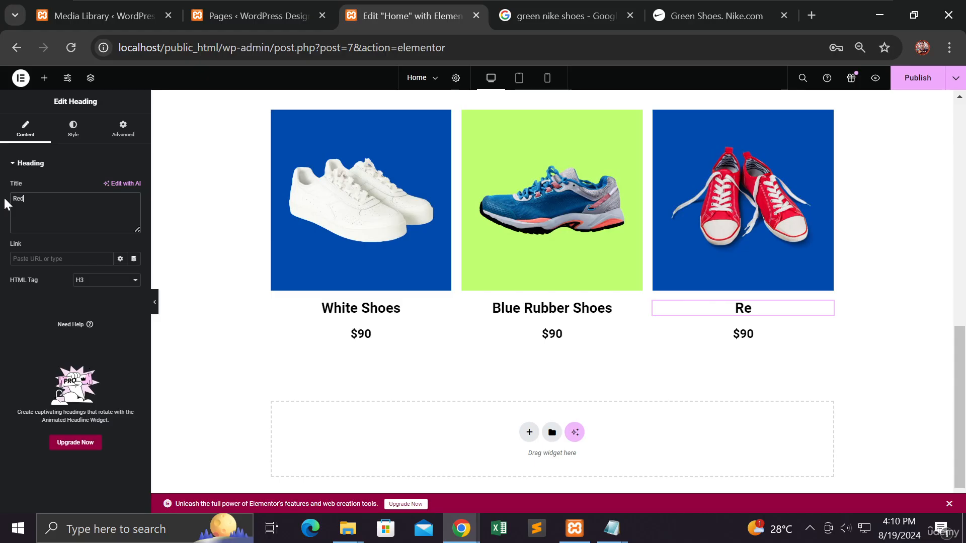
{"action": "type", "text": " Shoes with L"}
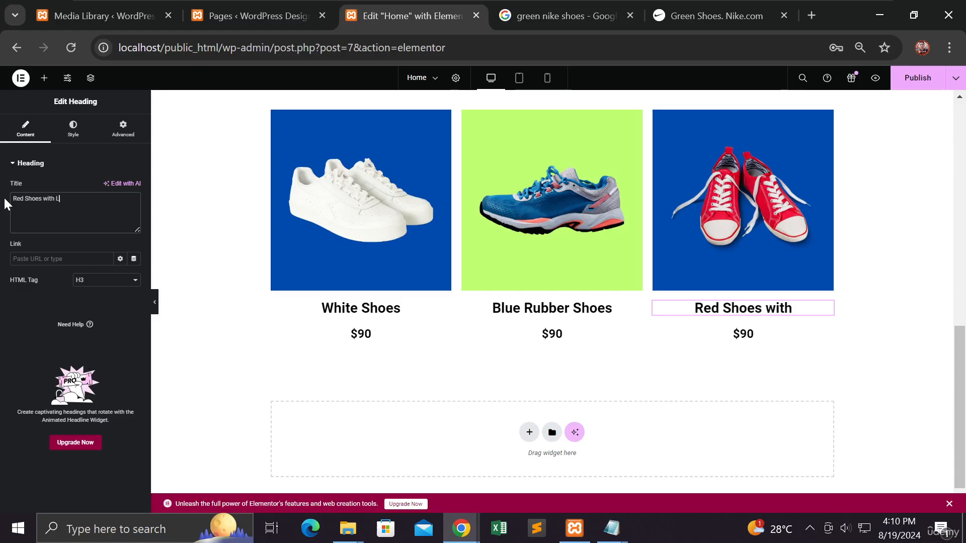
{"action": "type", "text": "ace"}
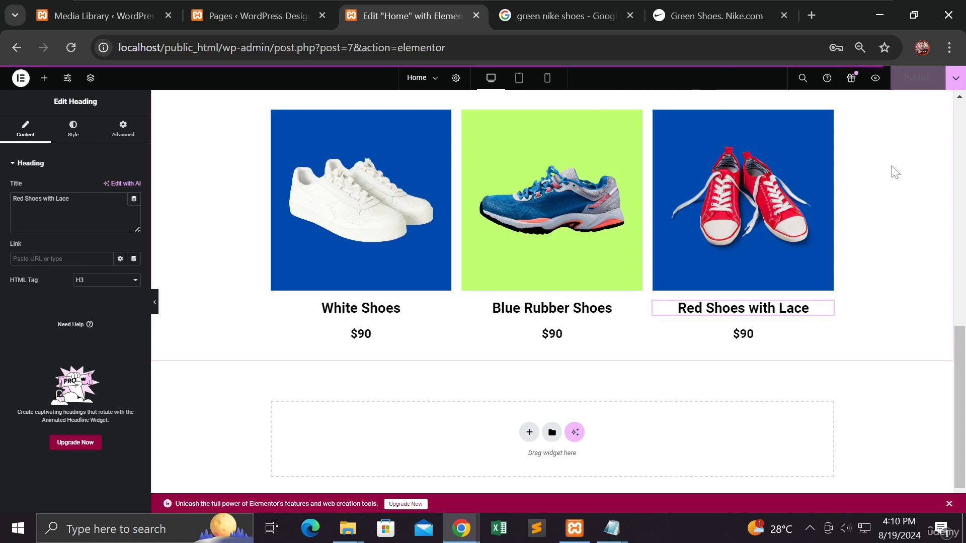
Step: Insert a single-column Flexbox container with downward direction between the hero section and the product grid
{"action": "scroll", "coordinate": [884, 201], "scroll_direction": "up", "scroll_amount": 7}
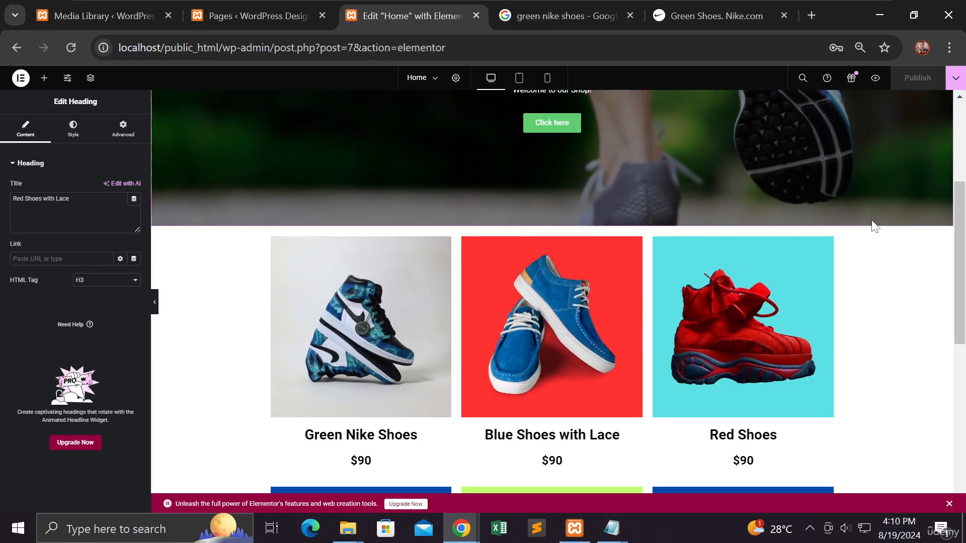
{"action": "scroll", "coordinate": [871, 221], "scroll_direction": "down", "scroll_amount": 3}
{"action": "scroll", "coordinate": [803, 325], "scroll_direction": "down", "scroll_amount": 3}
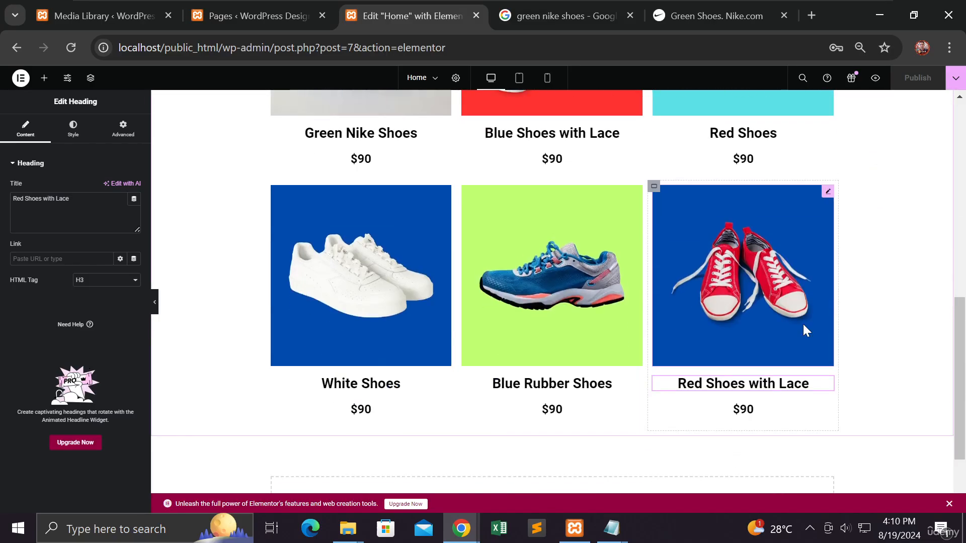
{"action": "scroll", "coordinate": [803, 322], "scroll_direction": "up", "scroll_amount": 6}
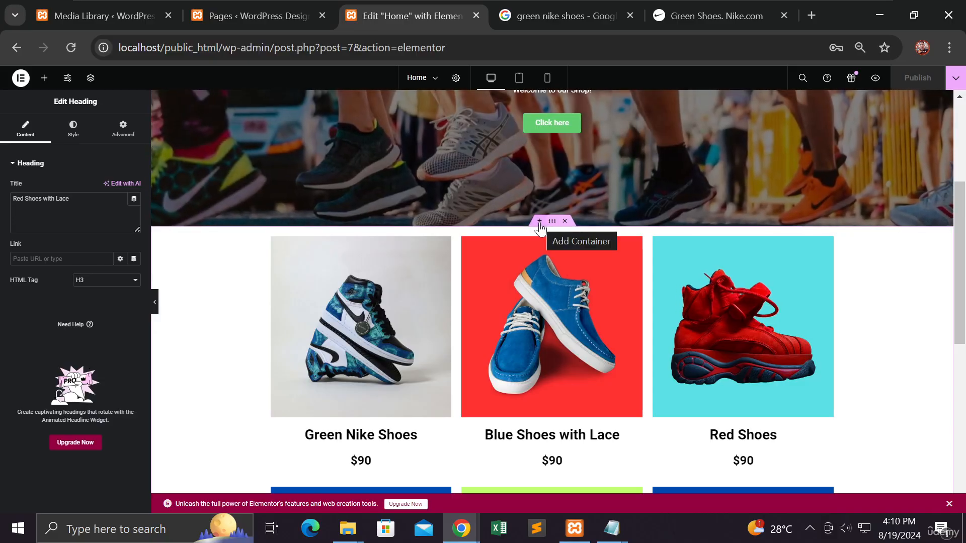
{"action": "left_click", "coordinate": [539, 222]}
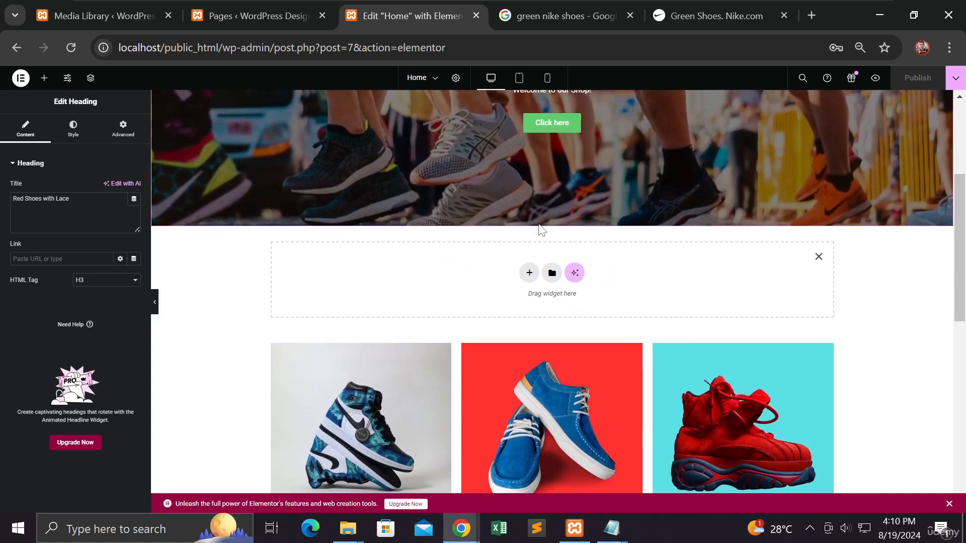
{"action": "left_click", "coordinate": [529, 273]}
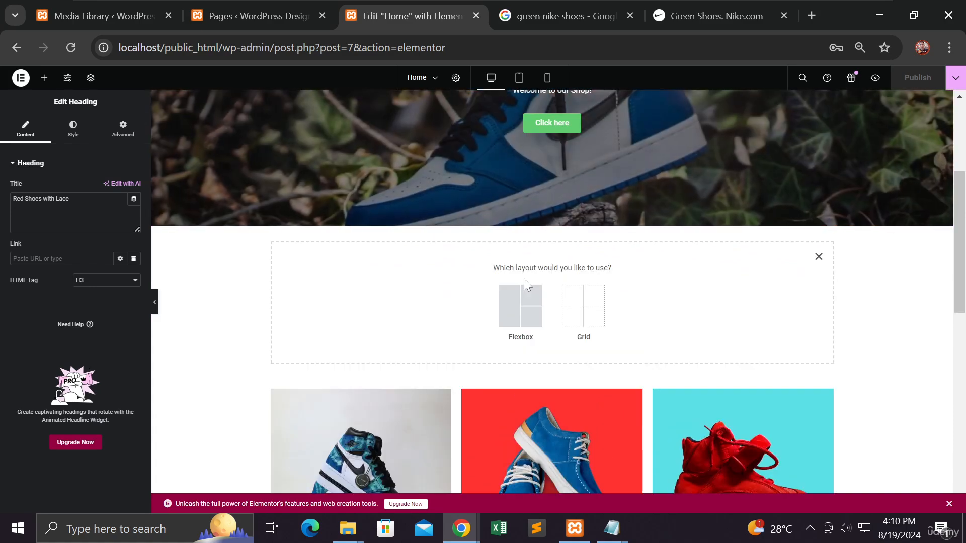
{"action": "left_click", "coordinate": [515, 308]}
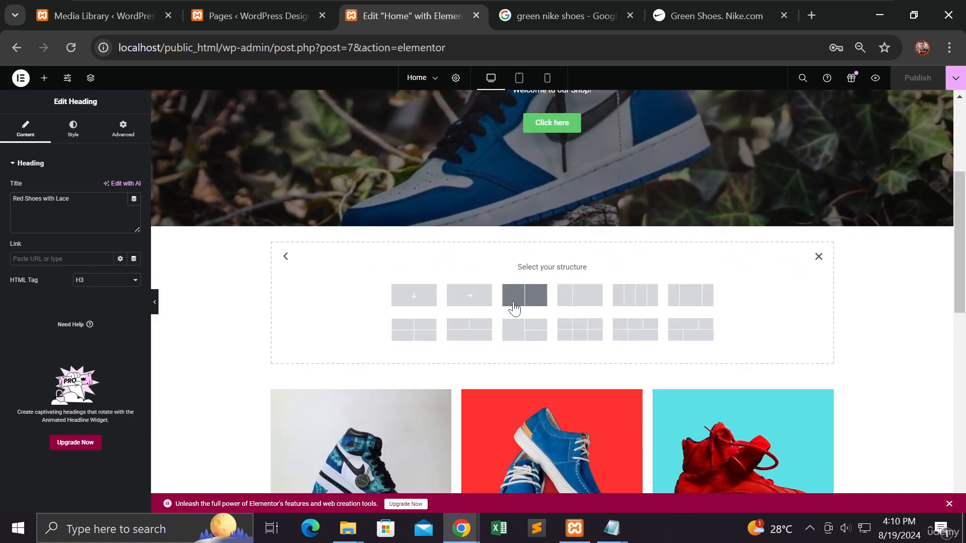
{"action": "left_click", "coordinate": [414, 297]}
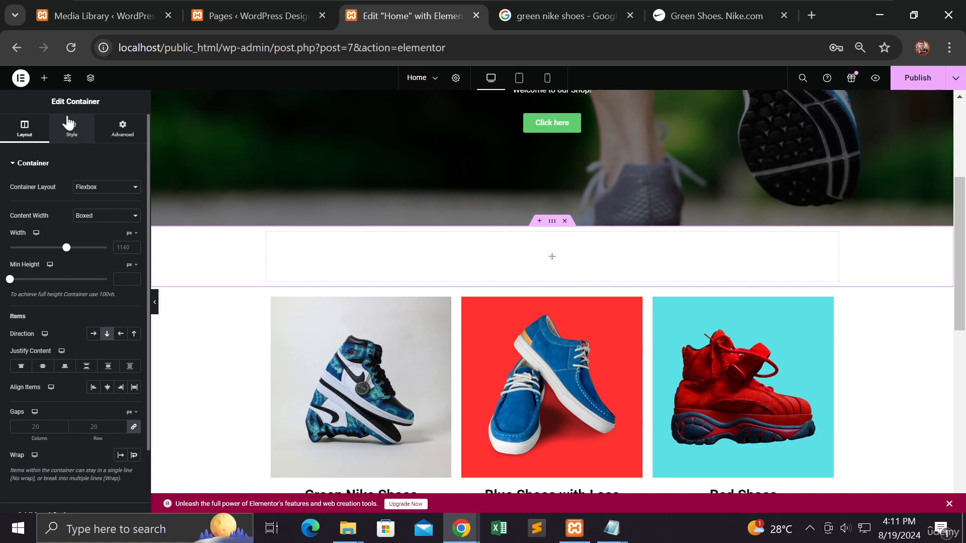
Step: Add a Heading widget to the new container with the title "Products"
{"action": "left_click", "coordinate": [44, 77]}
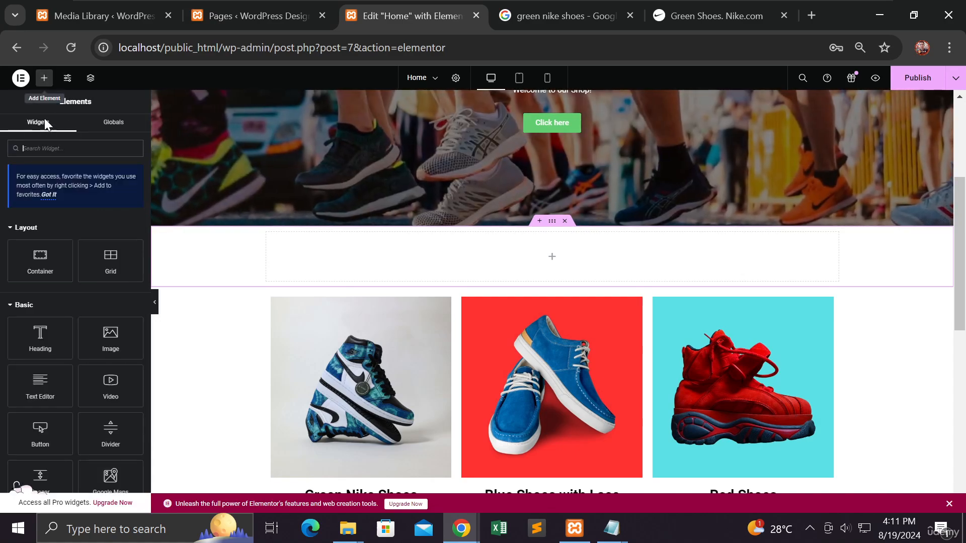
{"action": "left_click_drag", "start_coordinate": [41, 335], "coordinate": [442, 253]}
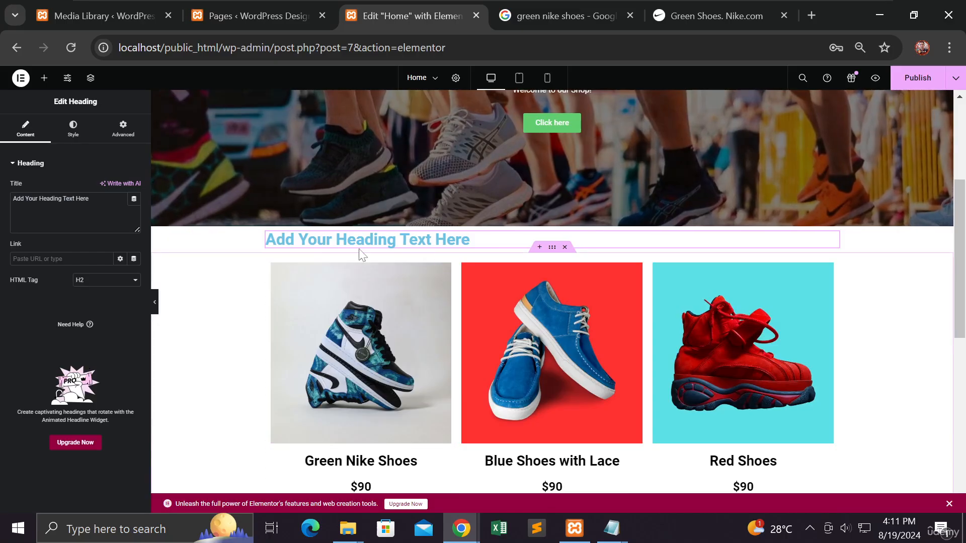
{"action": "left_click_drag", "start_coordinate": [89, 199], "coordinate": [6, 196]}
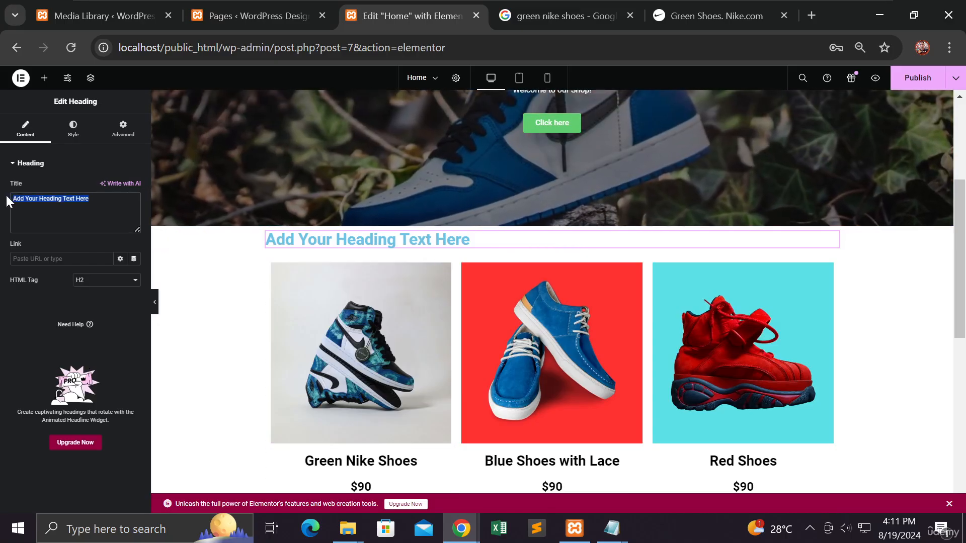
{"action": "type", "text": "Pro"}
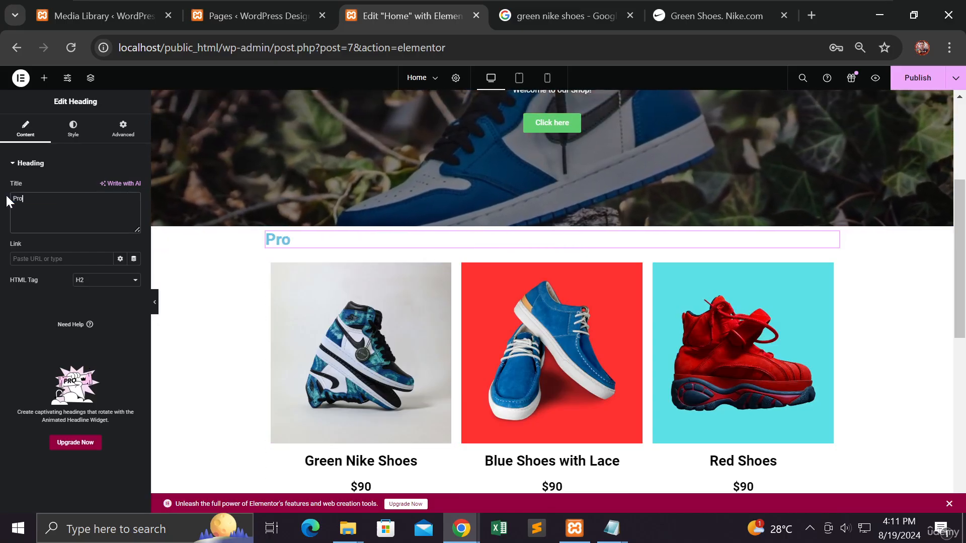
{"action": "type", "text": "ducts"}
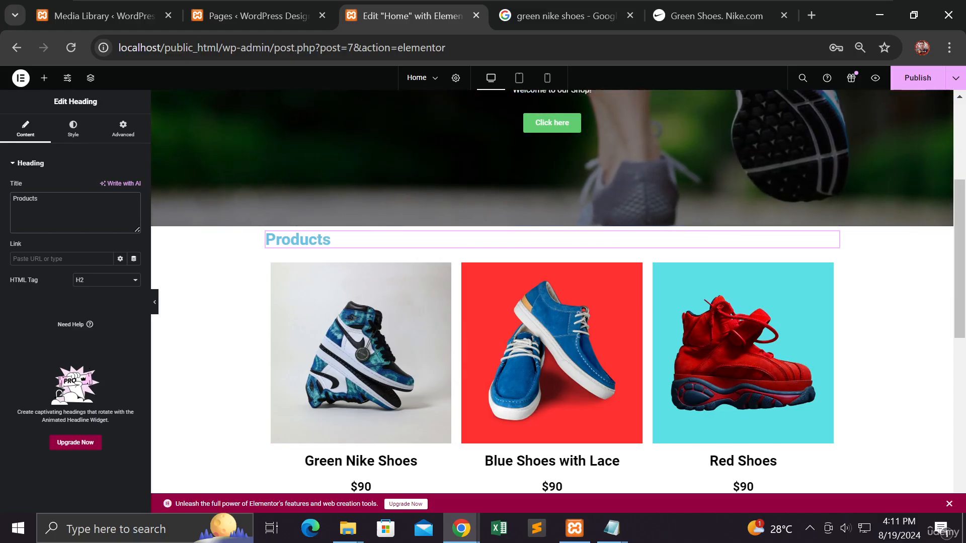
Step: Center the "Products" heading and set its text color to black (#000000)
{"action": "left_click", "coordinate": [73, 130]}
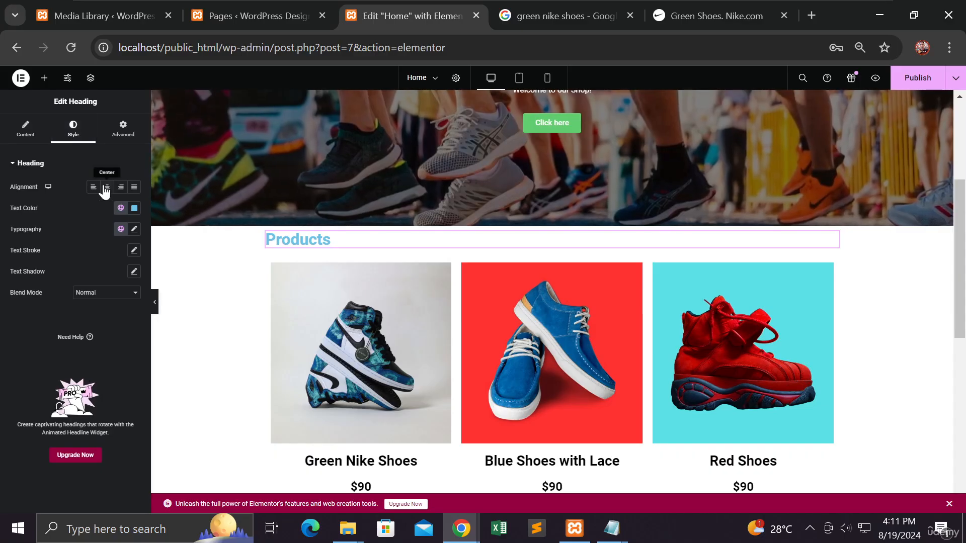
{"action": "left_click", "coordinate": [105, 188]}
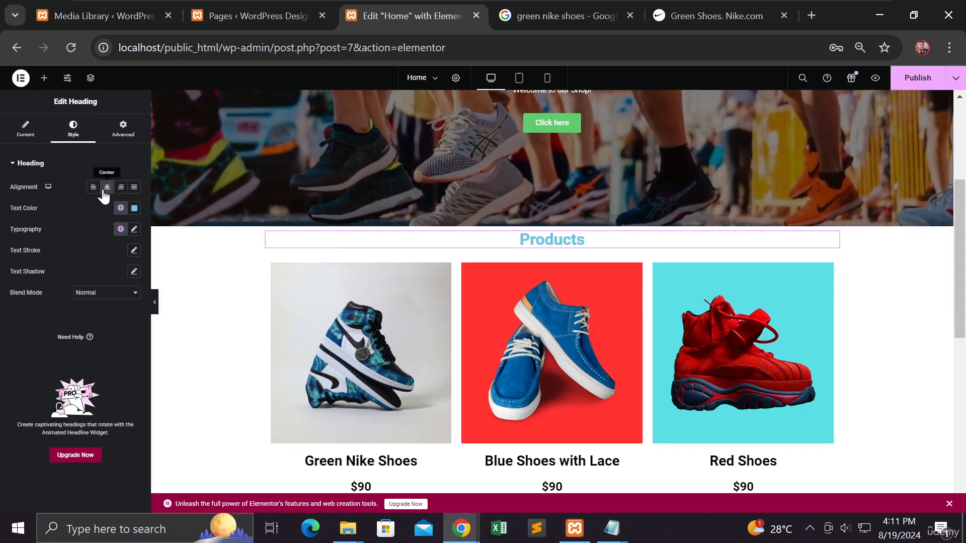
{"action": "left_click", "coordinate": [134, 209]}
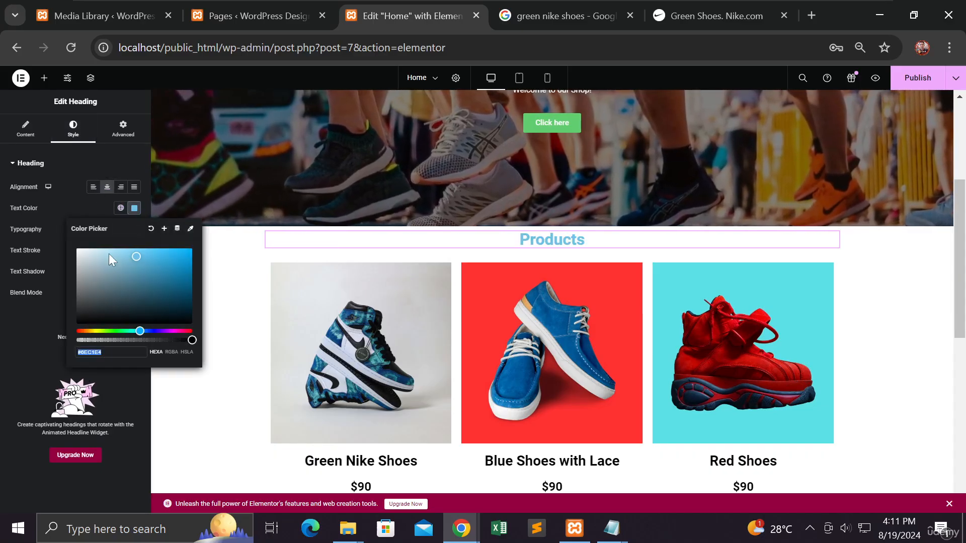
{"action": "left_click", "coordinate": [77, 324]}
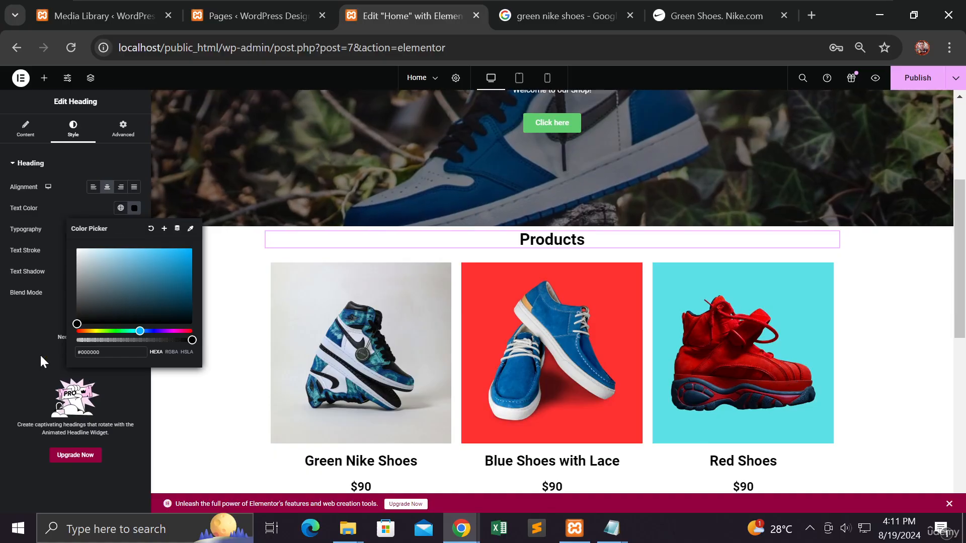
{"action": "left_click", "coordinate": [40, 355]}
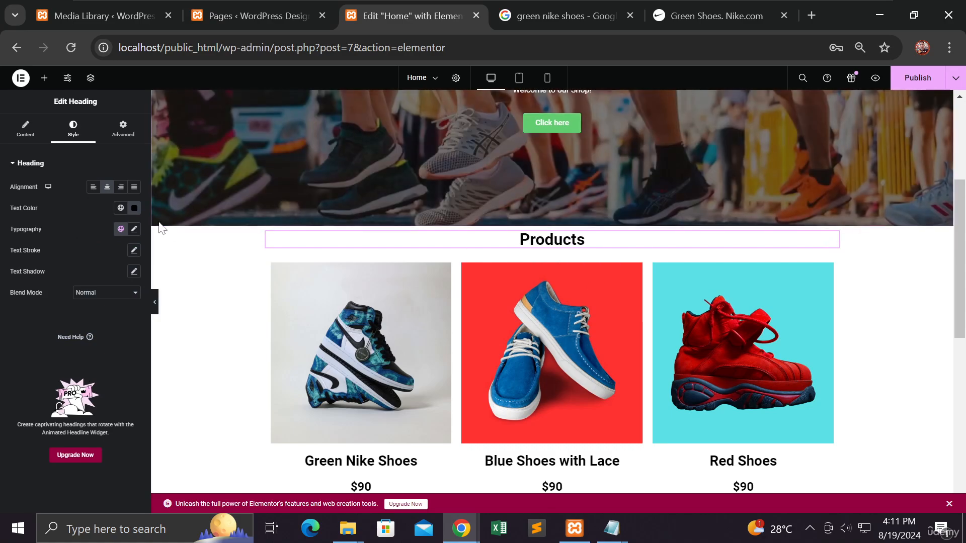
Step: Set the margin of the container holding the "Products" heading to 50 px on all four sides
{"action": "left_click", "coordinate": [126, 139]}
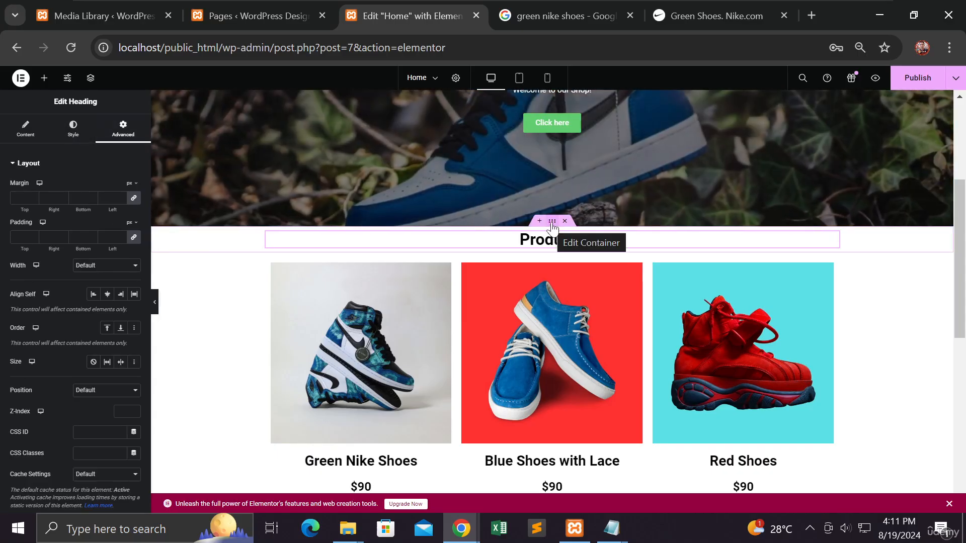
{"action": "left_click", "coordinate": [552, 227]}
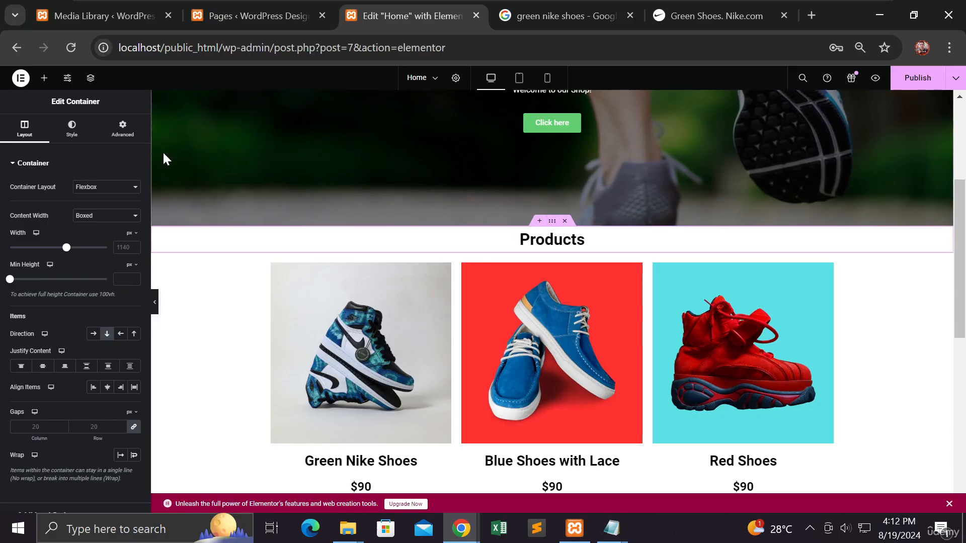
{"action": "left_click", "coordinate": [123, 132]}
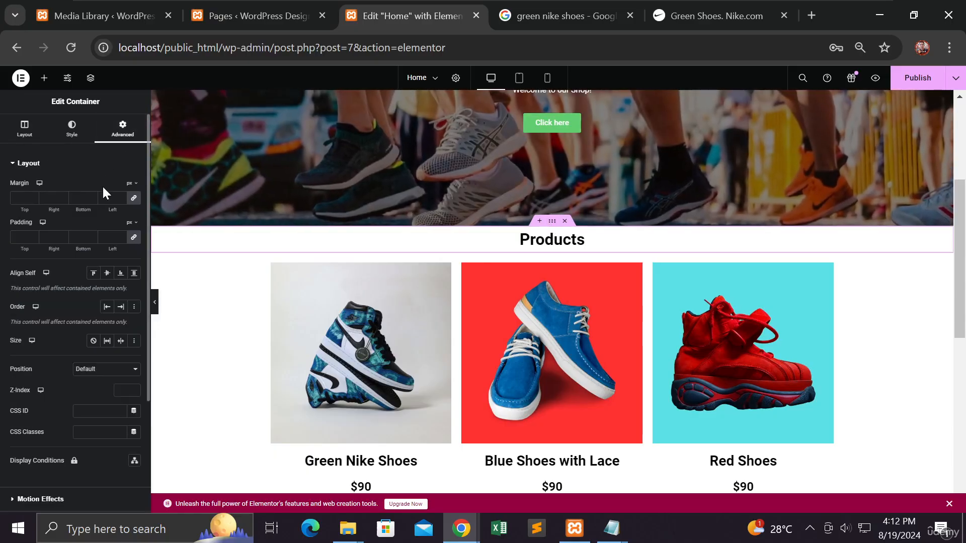
{"action": "left_click", "coordinate": [34, 195]}
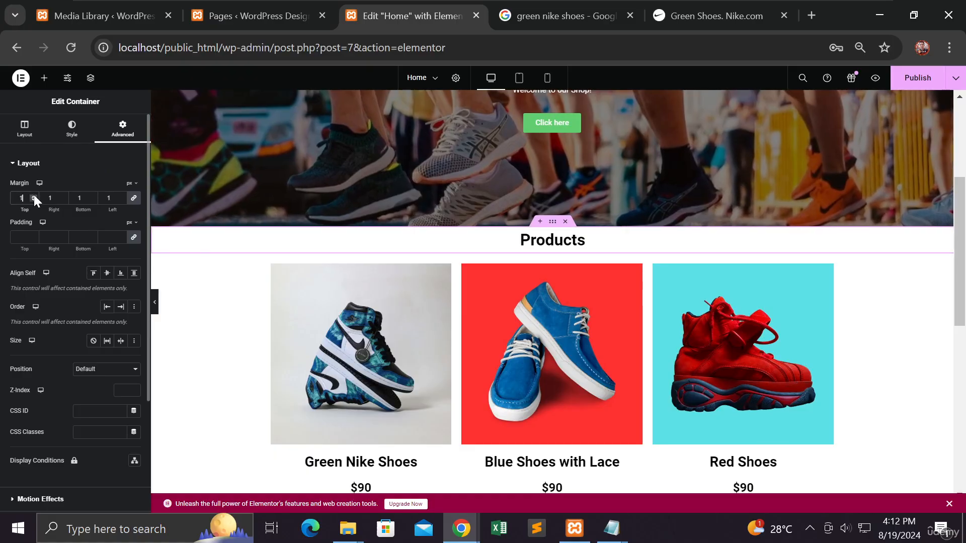
{"action": "left_click", "coordinate": [34, 196]}
{"action": "left_click", "coordinate": [35, 195]}
{"action": "left_click", "coordinate": [34, 196]}
{"action": "left_click", "coordinate": [34, 196]}
{"action": "left_click", "coordinate": [35, 196]}
{"action": "left_click", "coordinate": [34, 195]}
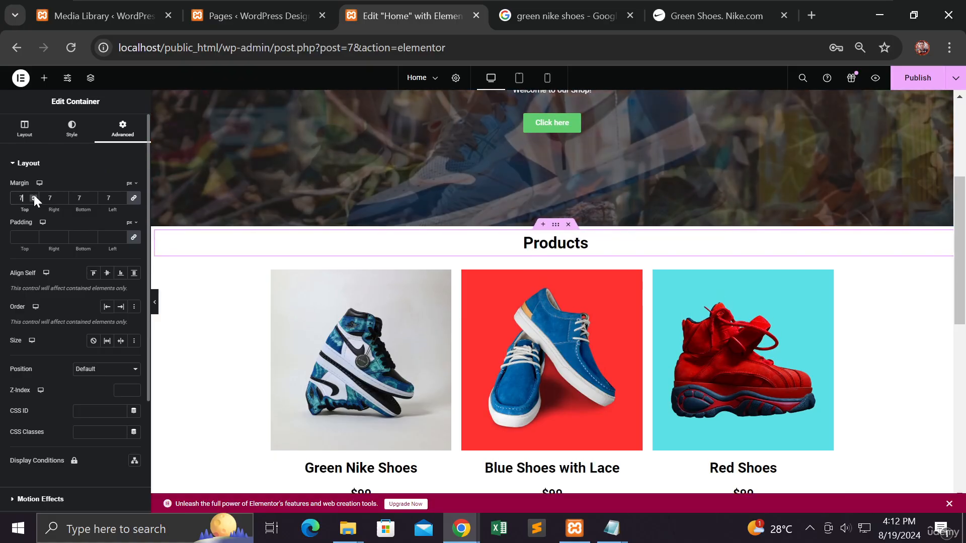
{"action": "left_click", "coordinate": [34, 195]}
{"action": "left_click", "coordinate": [34, 196]}
{"action": "left_click", "coordinate": [35, 195]}
{"action": "left_click", "coordinate": [34, 195]}
{"action": "left_click", "coordinate": [34, 195]}
{"action": "left_click", "coordinate": [34, 196]}
{"action": "left_click", "coordinate": [35, 196]}
{"action": "left_click", "coordinate": [34, 196]}
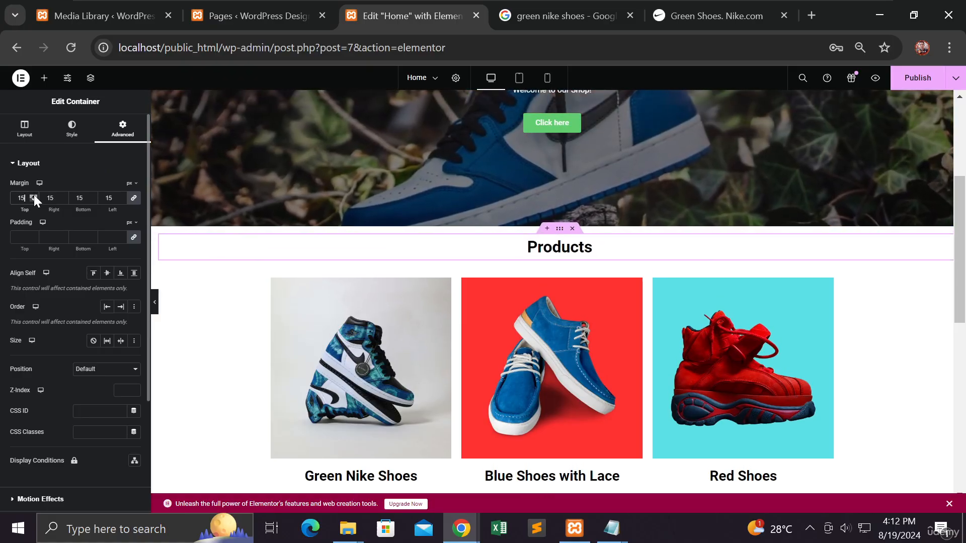
{"action": "left_click", "coordinate": [34, 196]}
{"action": "left_click", "coordinate": [34, 196]}
{"action": "left_click", "coordinate": [34, 196]}
{"action": "left_click", "coordinate": [35, 195]}
{"action": "left_click", "coordinate": [35, 196]}
{"action": "left_click", "coordinate": [35, 195]}
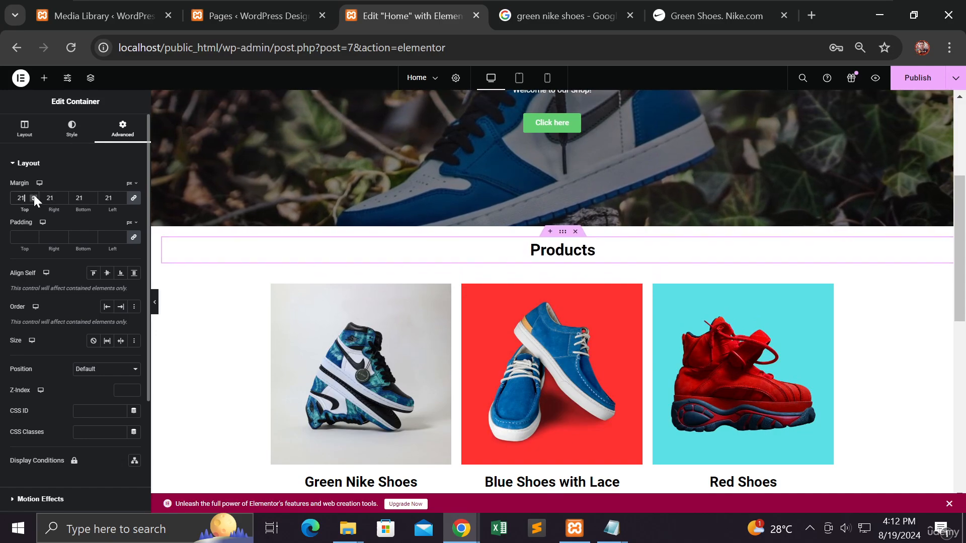
{"action": "triple_click", "coordinate": [34, 195]}
{"action": "triple_click", "coordinate": [34, 196]}
{"action": "triple_click", "coordinate": [34, 196]}
{"action": "triple_click", "coordinate": [34, 196]}
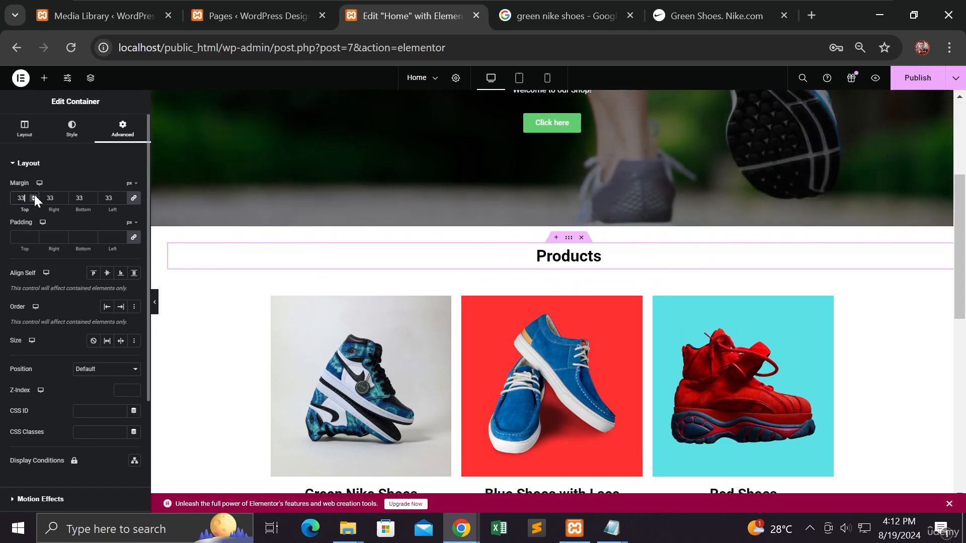
{"action": "double_click", "coordinate": [34, 196]}
{"action": "double_click", "coordinate": [34, 196]}
{"action": "double_click", "coordinate": [34, 196]}
{"action": "double_click", "coordinate": [35, 195]}
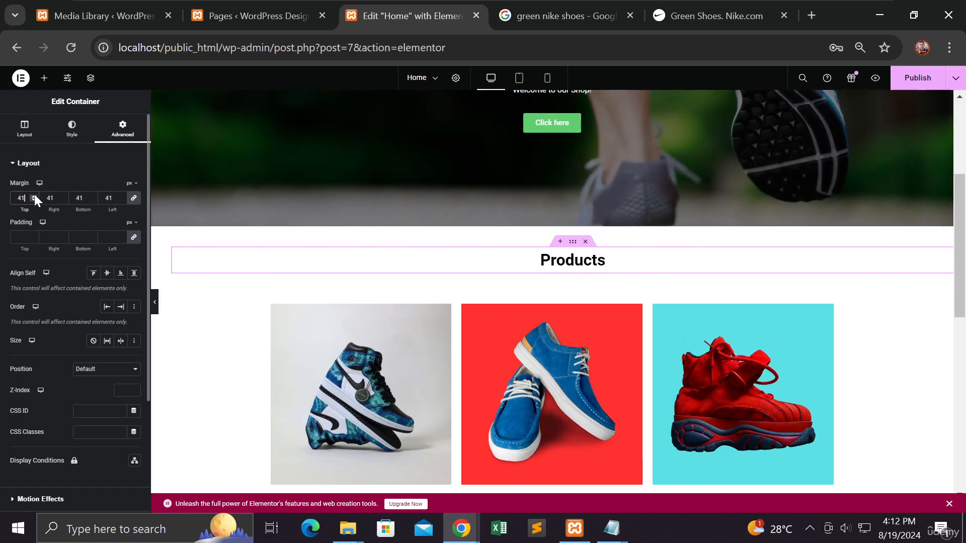
{"action": "double_click", "coordinate": [34, 196]}
{"action": "double_click", "coordinate": [34, 196]}
{"action": "double_click", "coordinate": [34, 196]}
{"action": "left_click", "coordinate": [34, 196]}
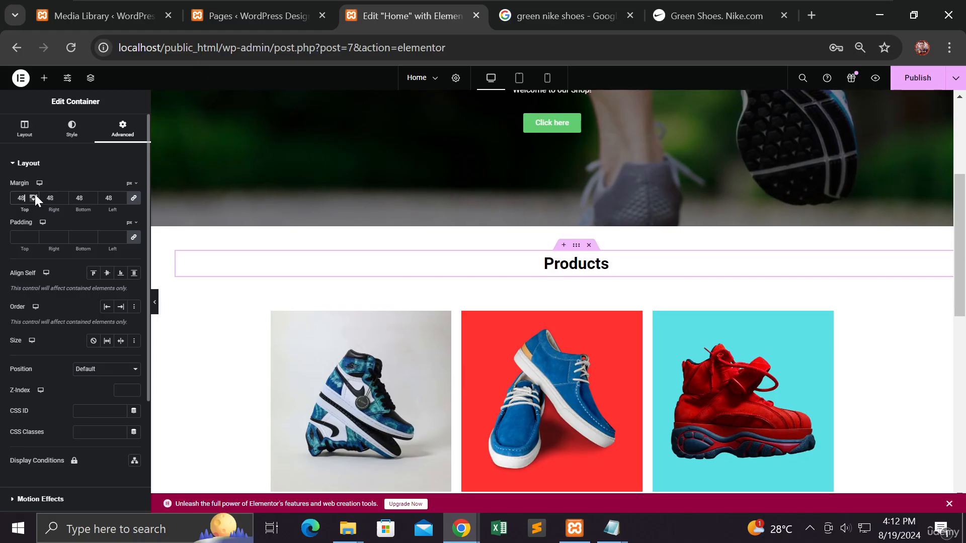
{"action": "double_click", "coordinate": [35, 196]}
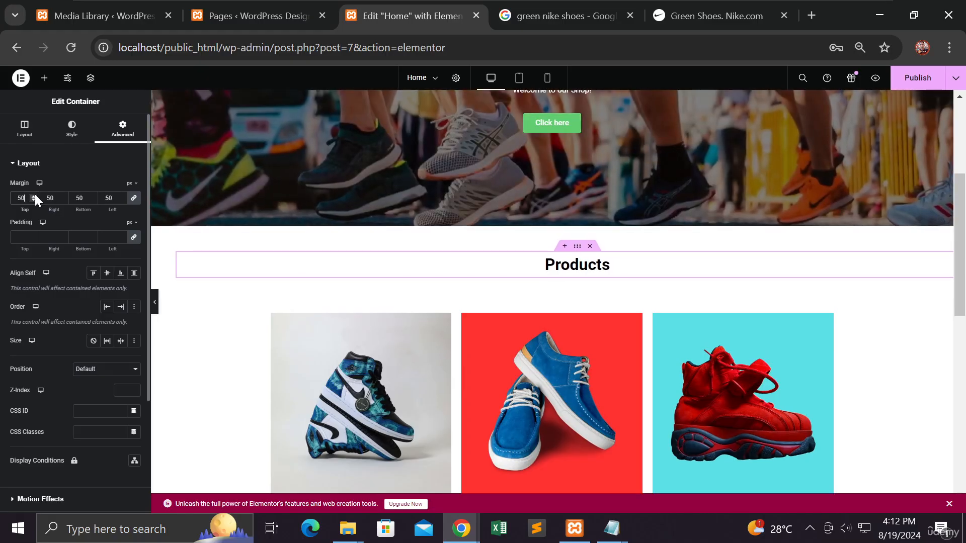
{"action": "left_click", "coordinate": [156, 310]}
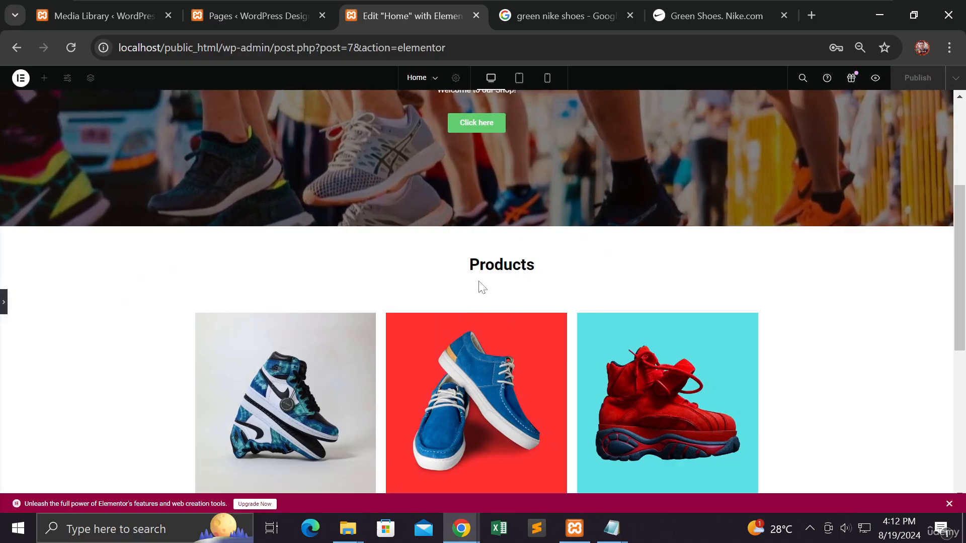
Step: Unlink the "Products" container's margin values, set only the left and right margins to 0 px, and publish the page
{"action": "left_click", "coordinate": [4, 302]}
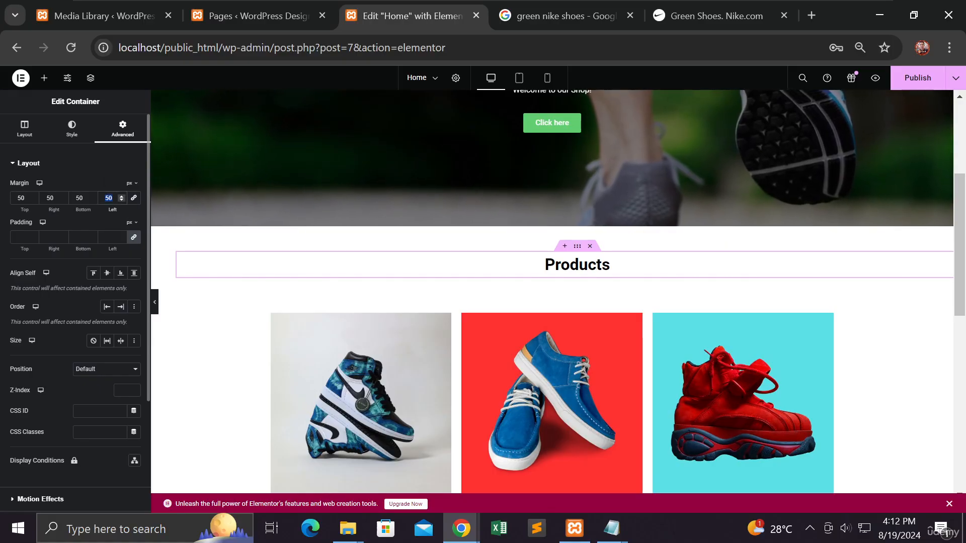
{"action": "left_click", "coordinate": [62, 208]}
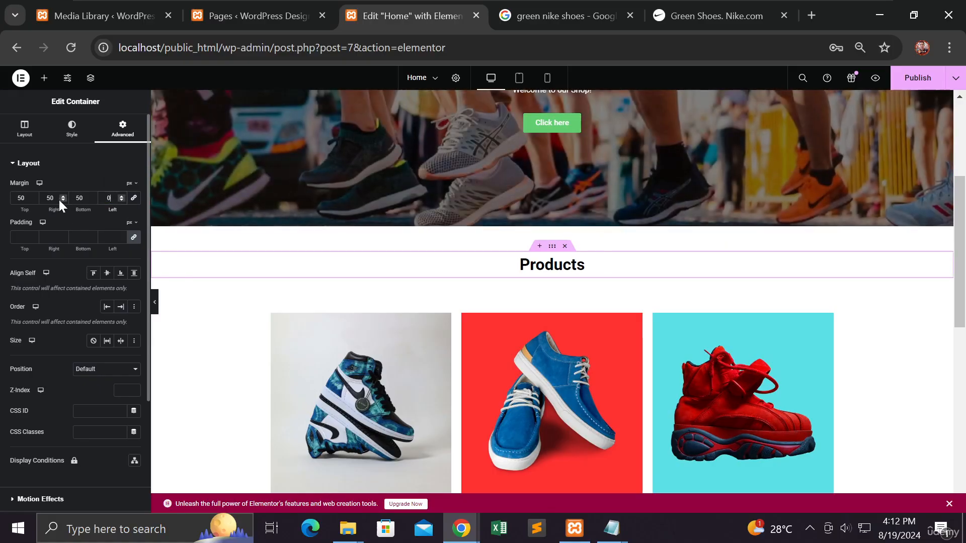
{"action": "type", "text": "0"}
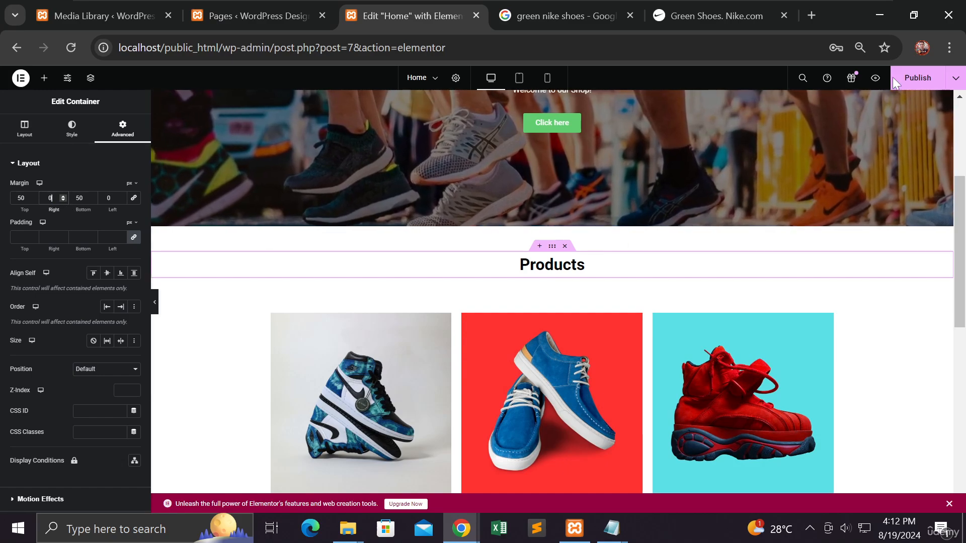
{"action": "left_click", "coordinate": [910, 78]}
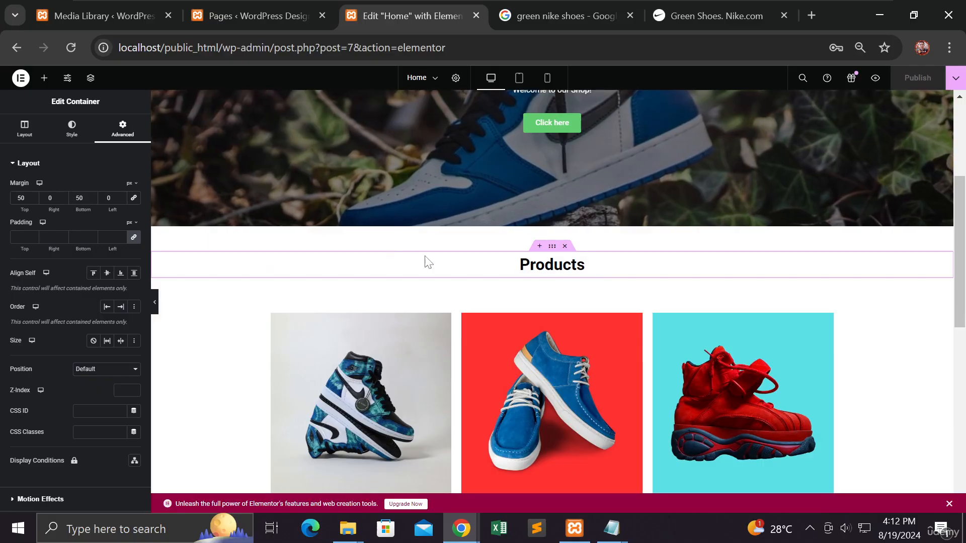
Step: Preview the spacing around the "Products" heading at full width and in the mobile, tablet and desktop views
{"action": "left_click", "coordinate": [155, 307]}
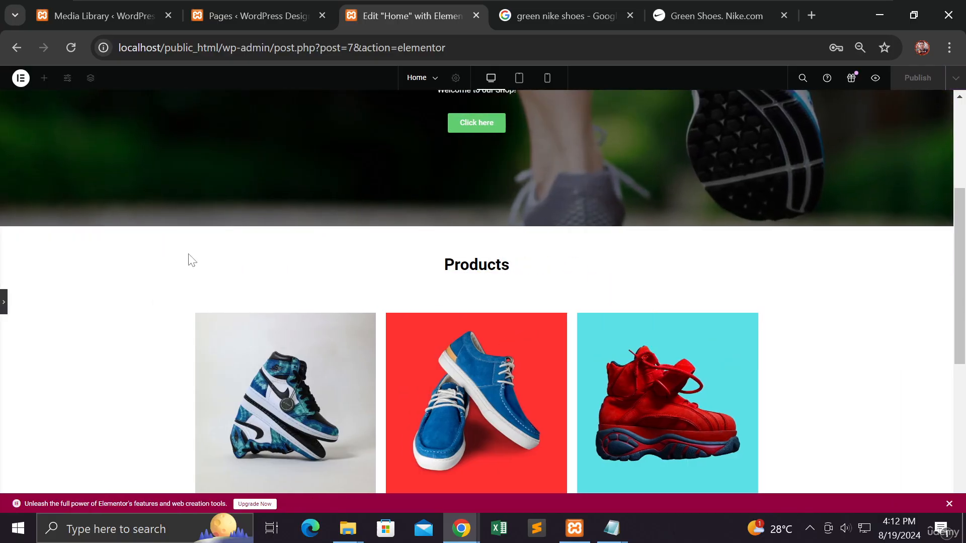
{"action": "left_click_drag", "start_coordinate": [525, 245], "coordinate": [645, 243]}
{"action": "left_click_drag", "start_coordinate": [154, 252], "coordinate": [873, 250]}
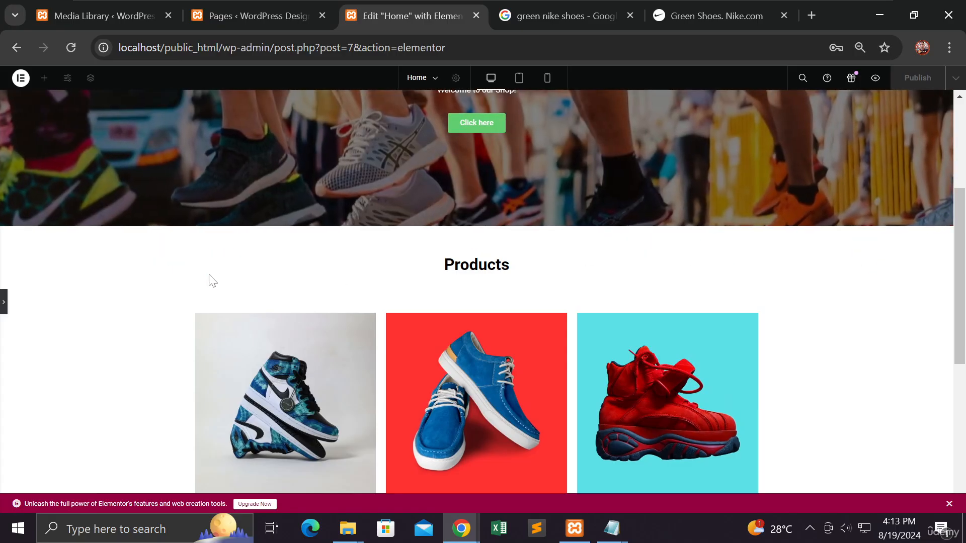
{"action": "left_click", "coordinate": [550, 85]}
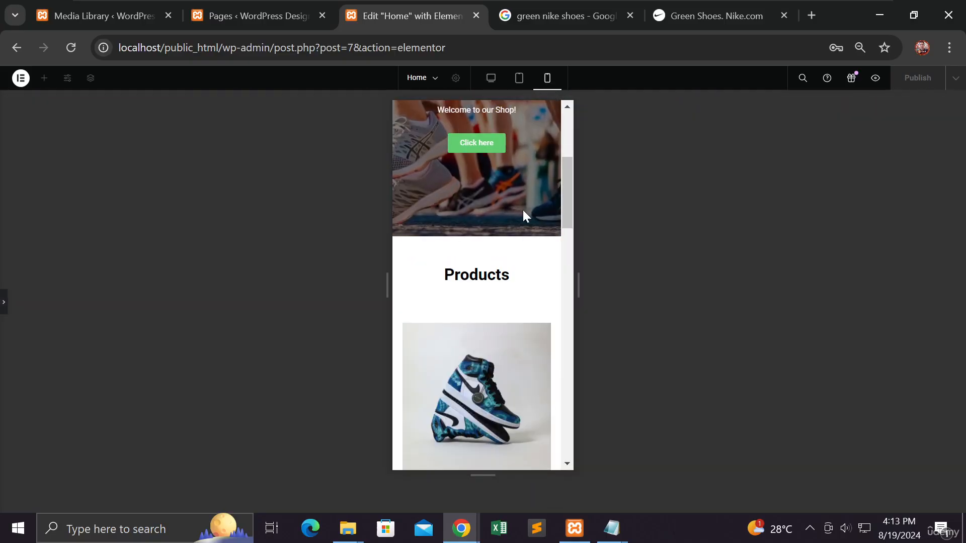
{"action": "left_click", "coordinate": [520, 80]}
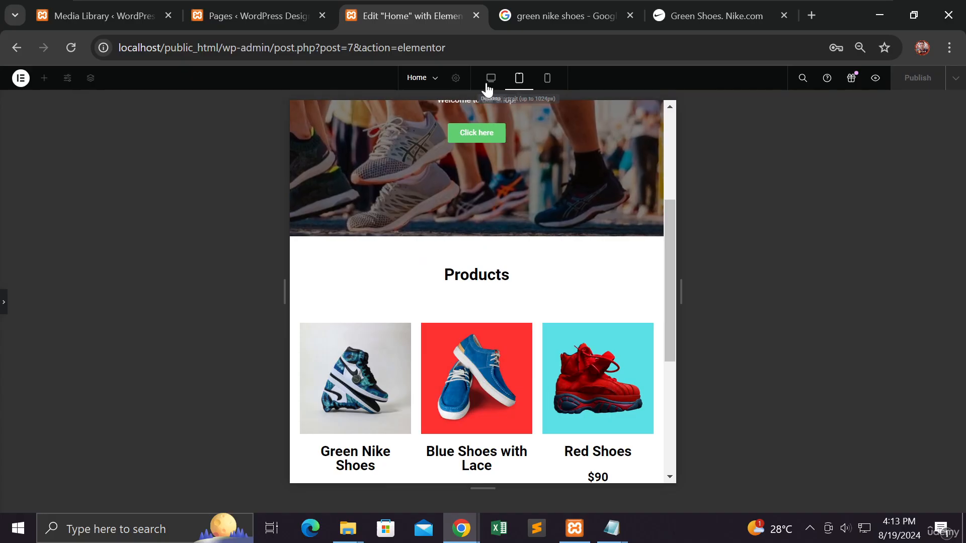
{"action": "left_click", "coordinate": [488, 87]}
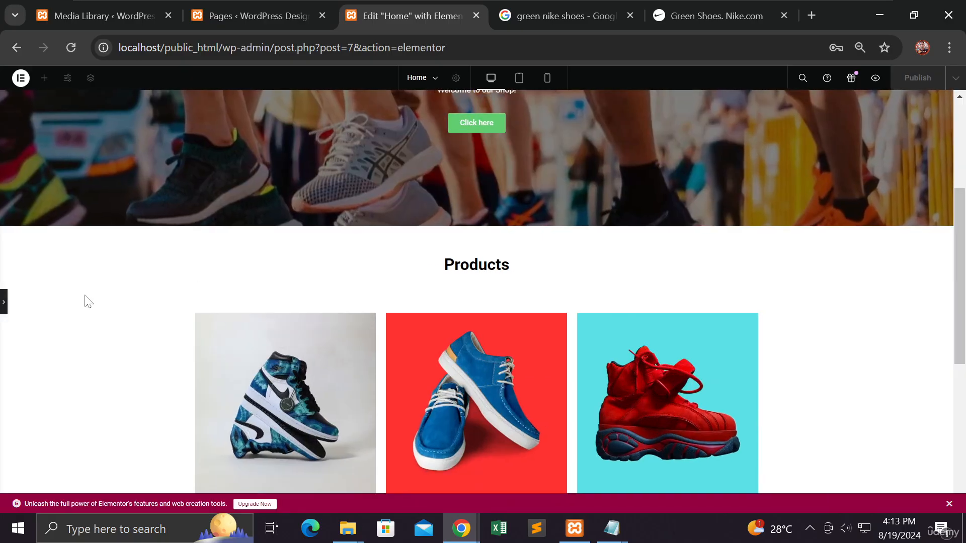
{"action": "left_click", "coordinate": [4, 305]}
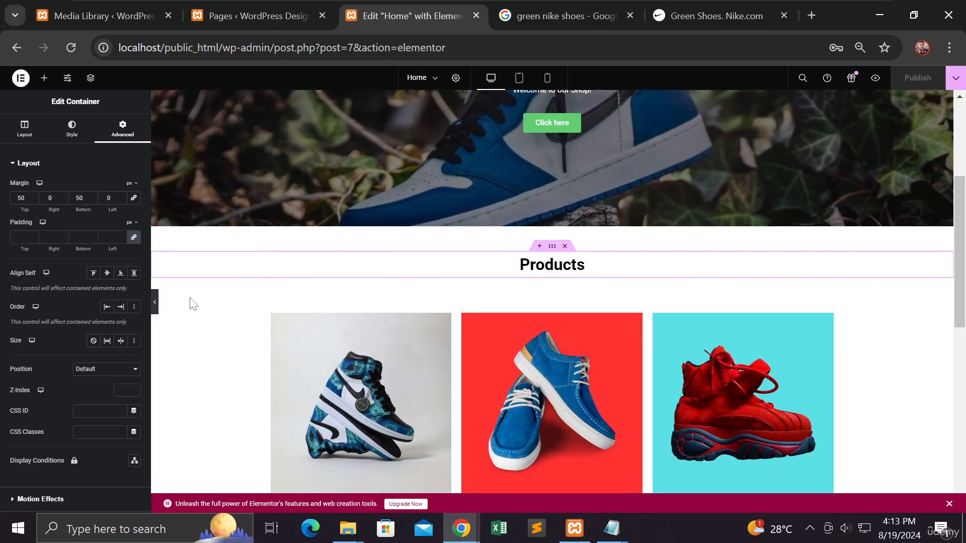
Step: Switch to the incognito browser window, reload the live Home page, and review the "Products" heading and both product rows
{"action": "mouse_move", "coordinate": [461, 529]}
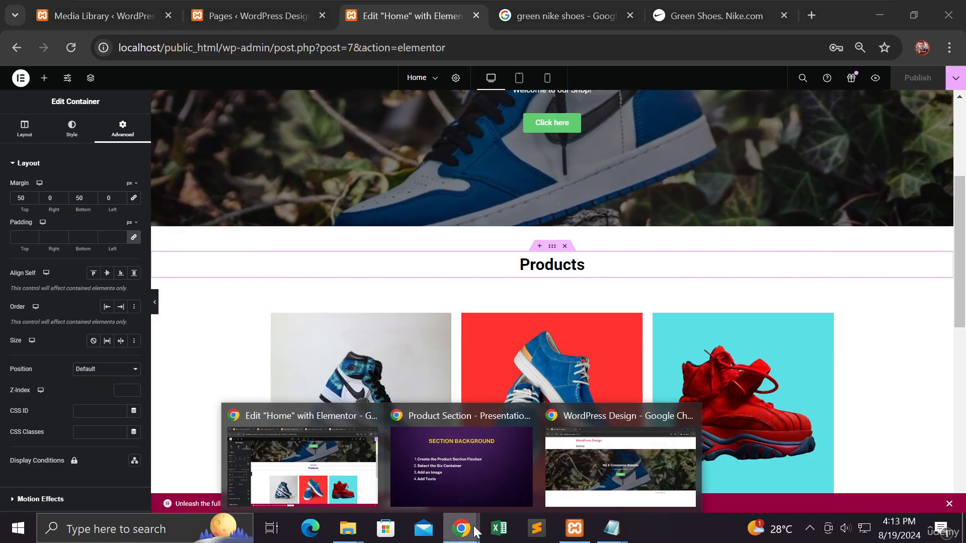
{"action": "left_click", "coordinate": [614, 475]}
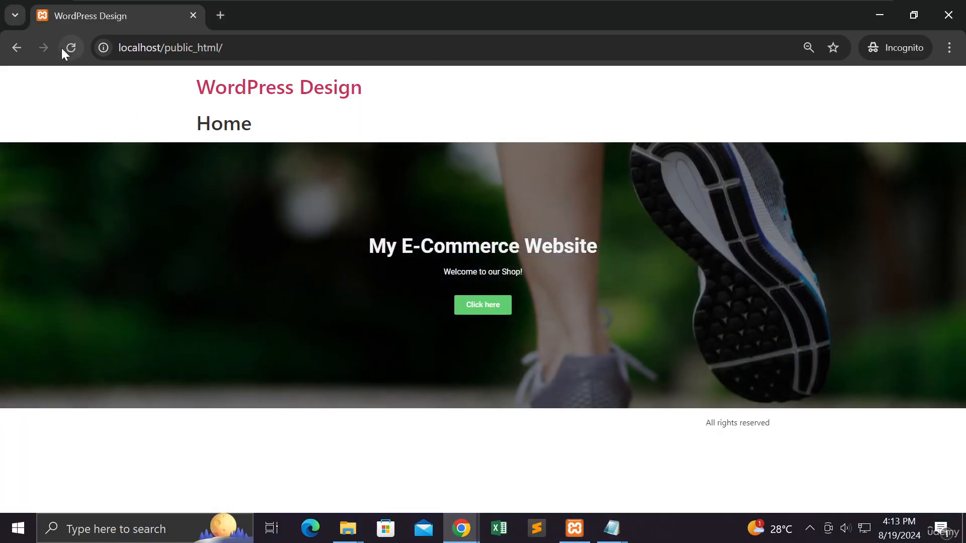
{"action": "left_click", "coordinate": [69, 47]}
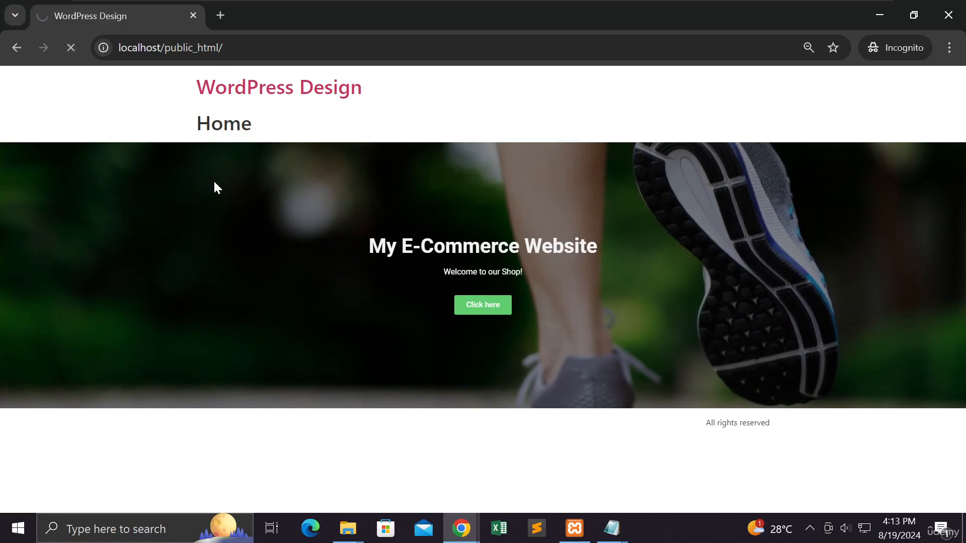
{"action": "scroll", "coordinate": [213, 181], "scroll_direction": "down", "scroll_amount": 3}
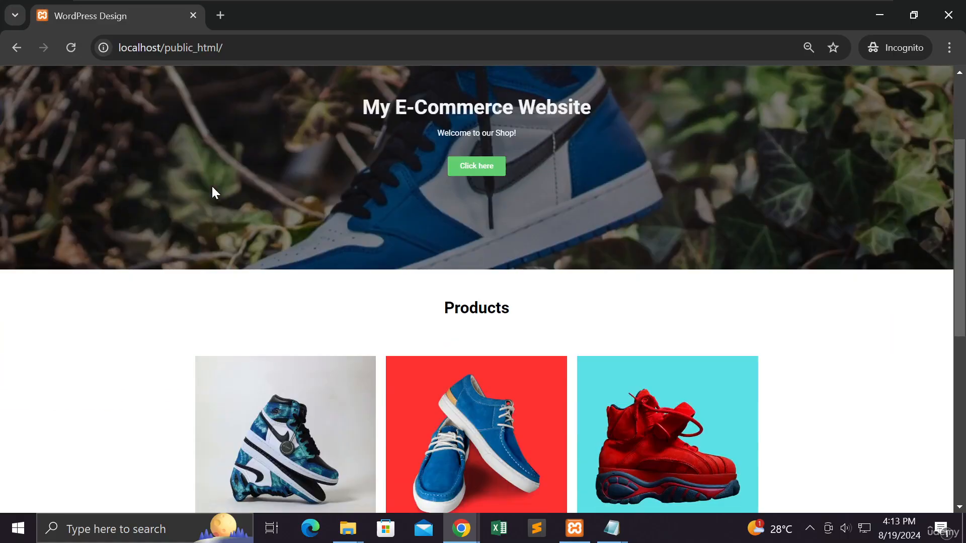
{"action": "scroll", "coordinate": [212, 187], "scroll_direction": "down", "scroll_amount": 7}
{"action": "scroll", "coordinate": [211, 187], "scroll_direction": "up", "scroll_amount": 4}
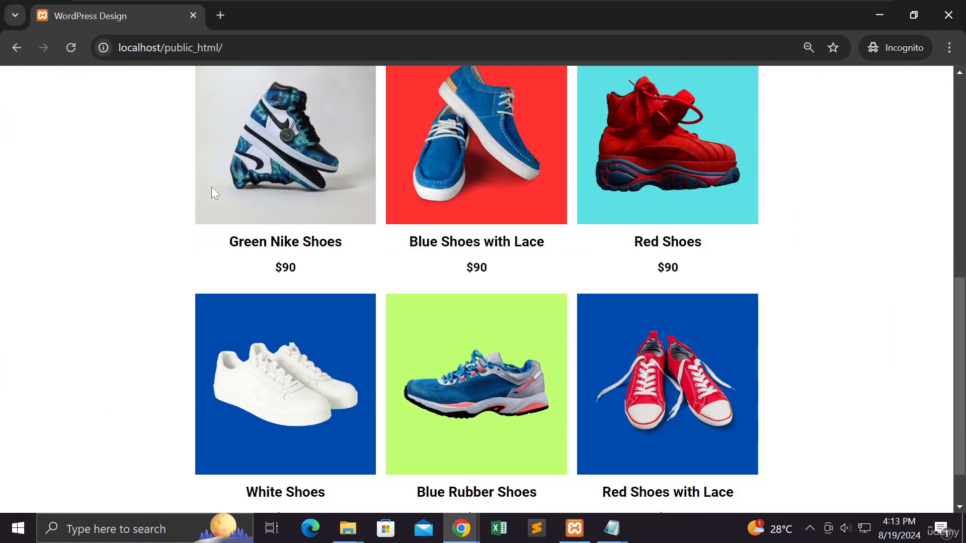
{"action": "scroll", "coordinate": [212, 188], "scroll_direction": "up", "scroll_amount": 6}
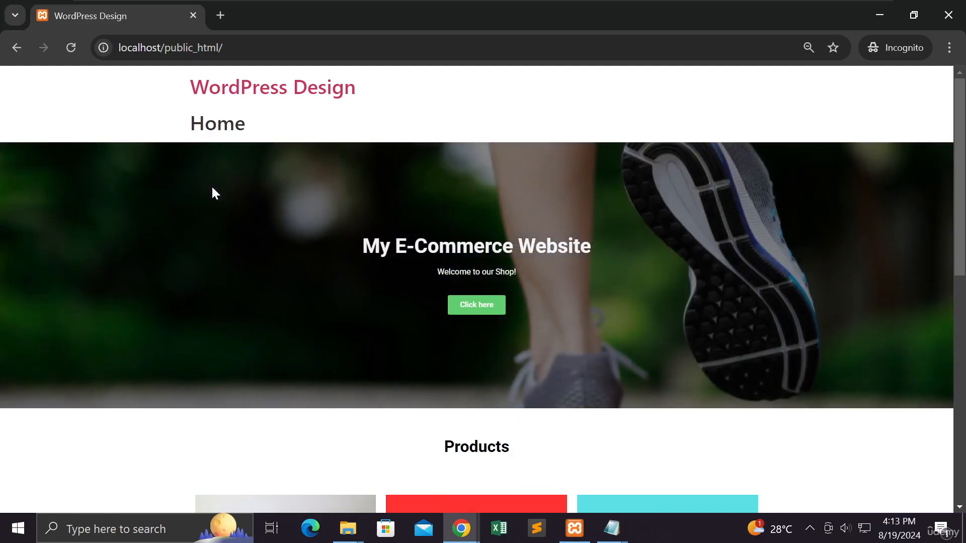
{"action": "scroll", "coordinate": [213, 186], "scroll_direction": "down", "scroll_amount": 6}
{"action": "scroll", "coordinate": [212, 186], "scroll_direction": "down", "scroll_amount": 4}
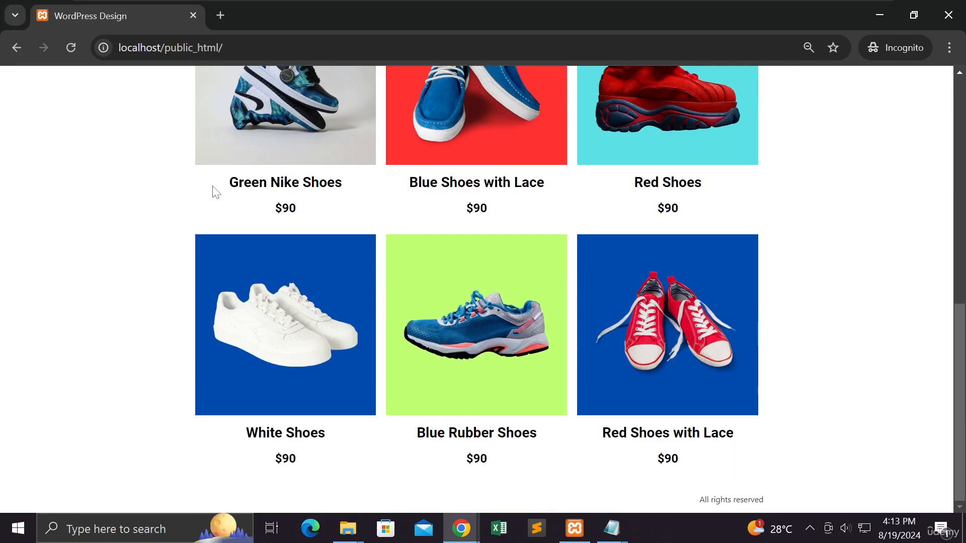
{"action": "scroll", "coordinate": [213, 188], "scroll_direction": "up", "scroll_amount": 3}
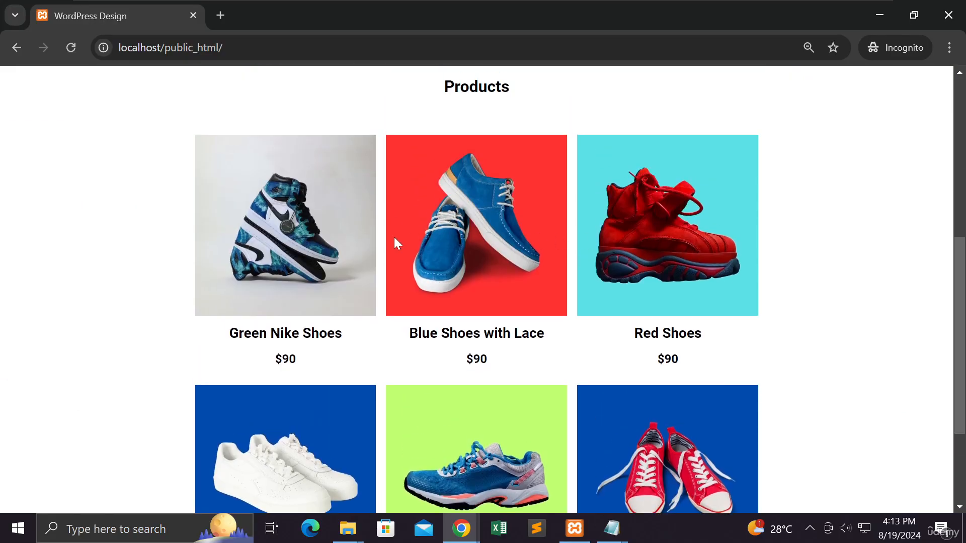
{"action": "scroll", "coordinate": [318, 263], "scroll_direction": "down", "scroll_amount": 3}
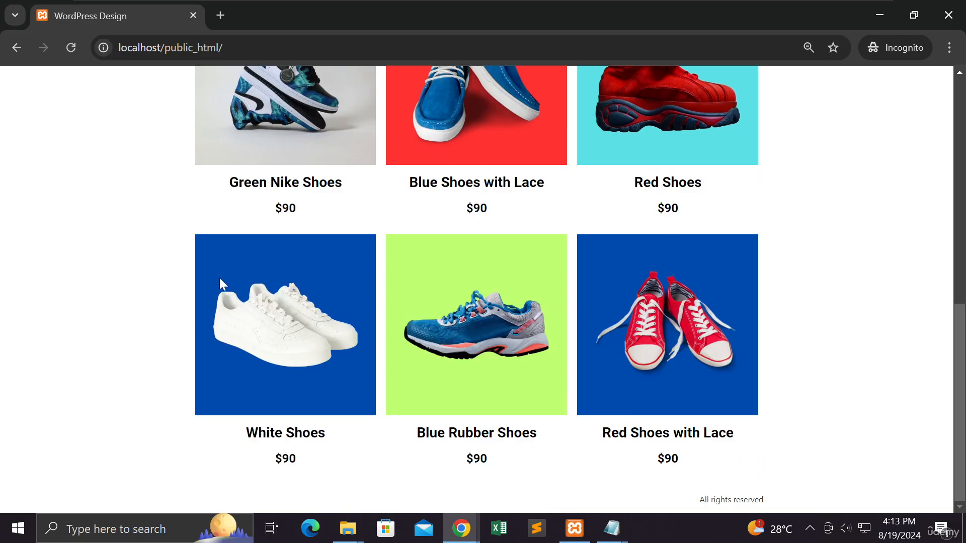
{"action": "left_click", "coordinate": [882, 16]}
Step: Return to the Elementor editor and set the hover animation of the Green Nike Shoes image to Grow
{"action": "scroll", "coordinate": [494, 265], "scroll_direction": "down", "scroll_amount": 5}
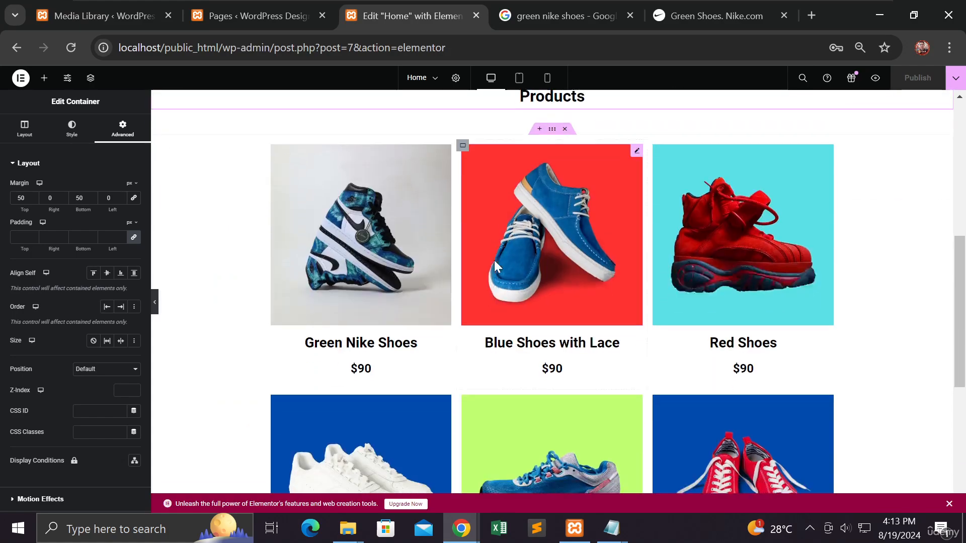
{"action": "left_click", "coordinate": [391, 207]}
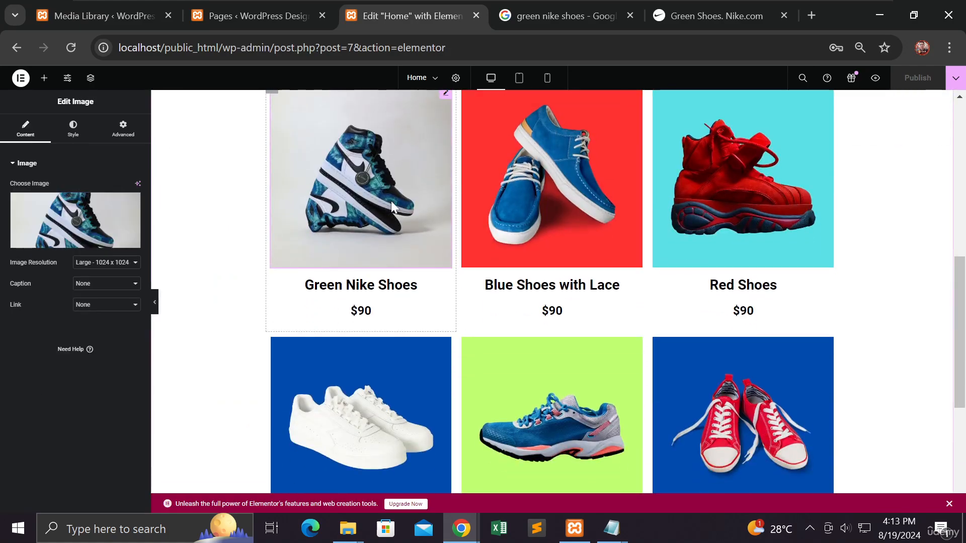
{"action": "scroll", "coordinate": [280, 231], "scroll_direction": "up", "scroll_amount": 3}
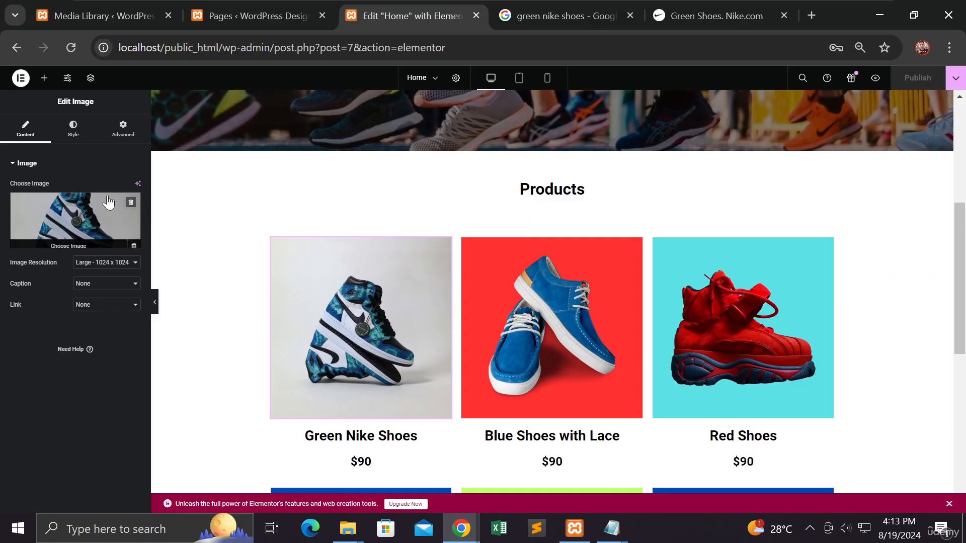
{"action": "left_click", "coordinate": [73, 134]}
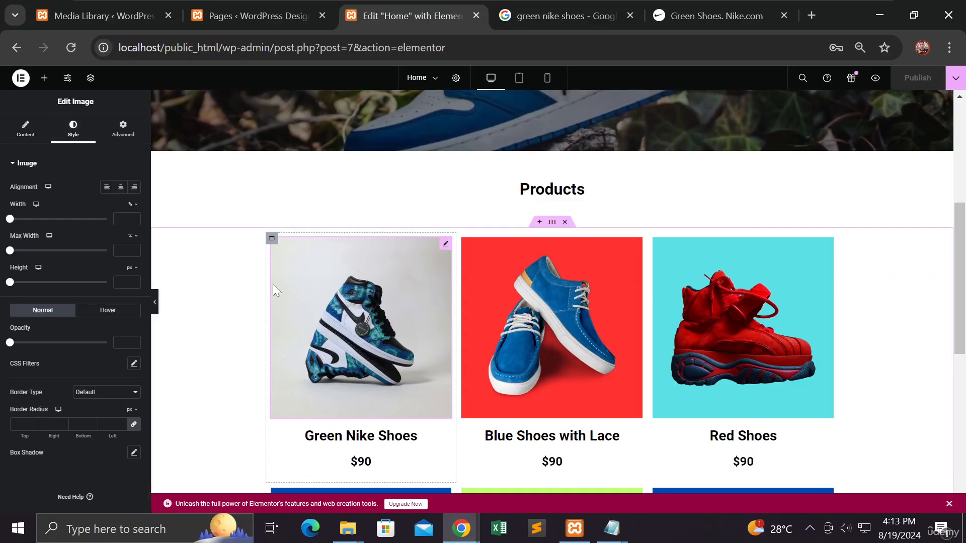
{"action": "left_click", "coordinate": [109, 311]}
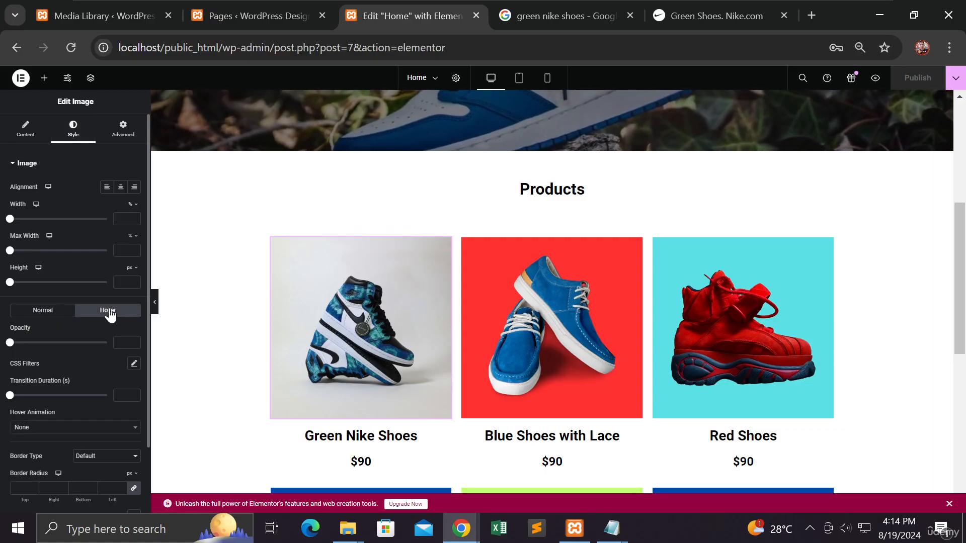
{"action": "scroll", "coordinate": [102, 327], "scroll_direction": "down", "scroll_amount": 2}
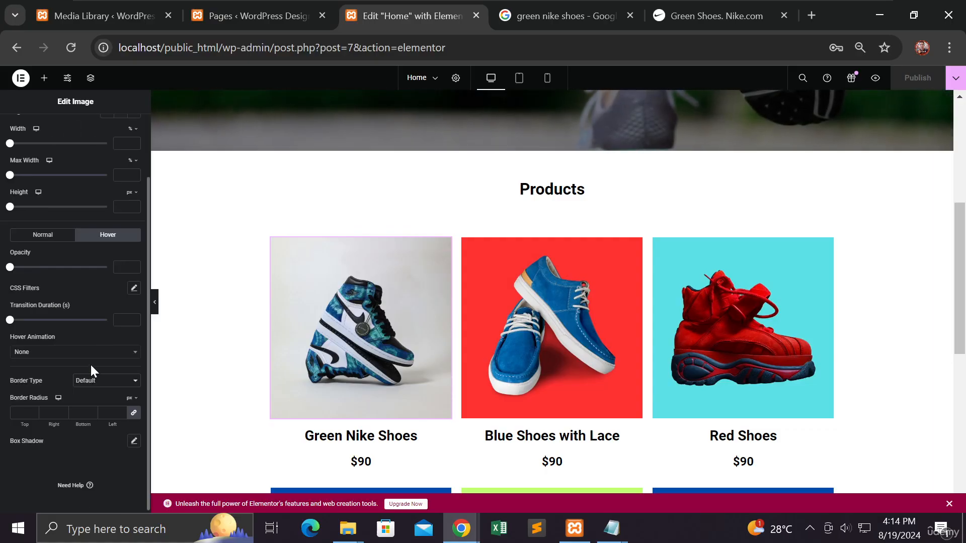
{"action": "left_click", "coordinate": [85, 357]}
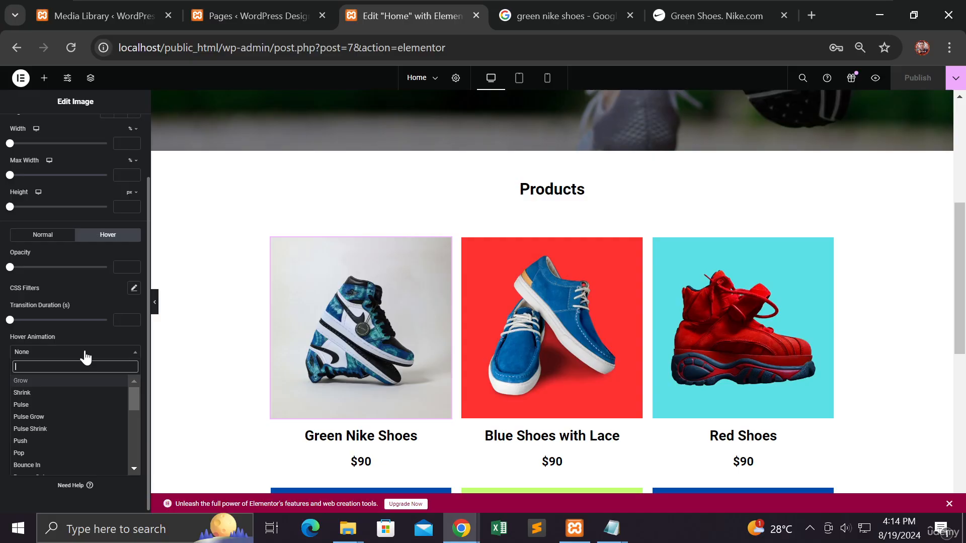
{"action": "left_click", "coordinate": [65, 381]}
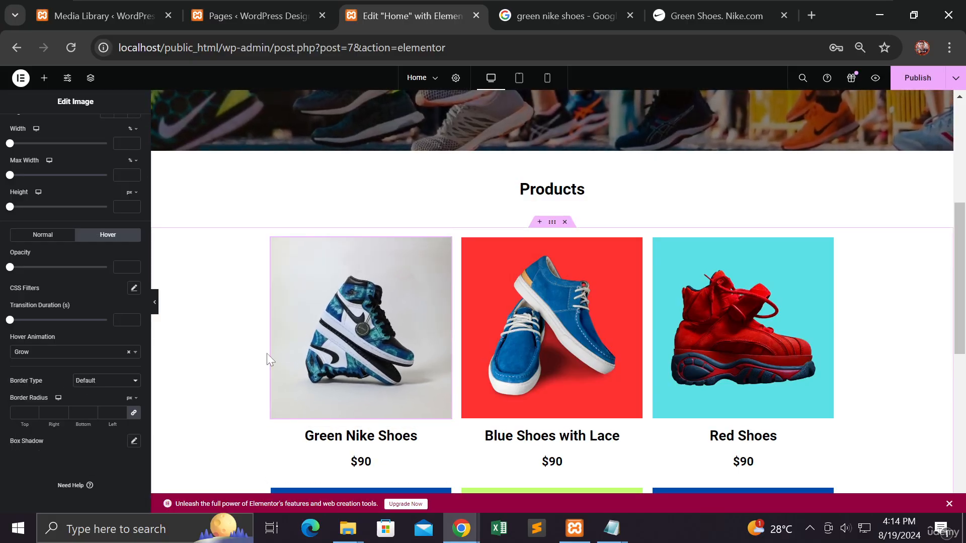
Step: Set the hover animation of the Blue Shoes with Lace image to Grow
{"action": "left_click", "coordinate": [518, 349]}
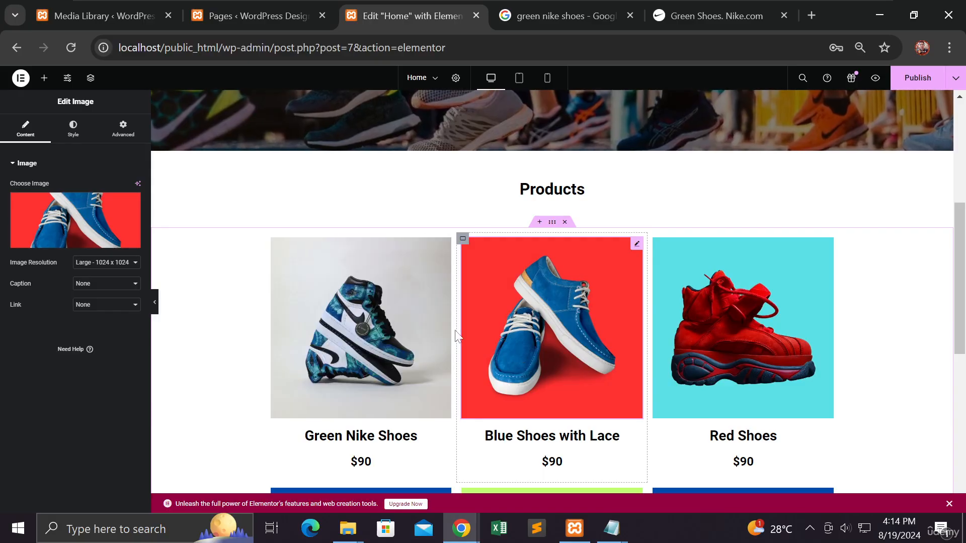
{"action": "left_click", "coordinate": [74, 132]}
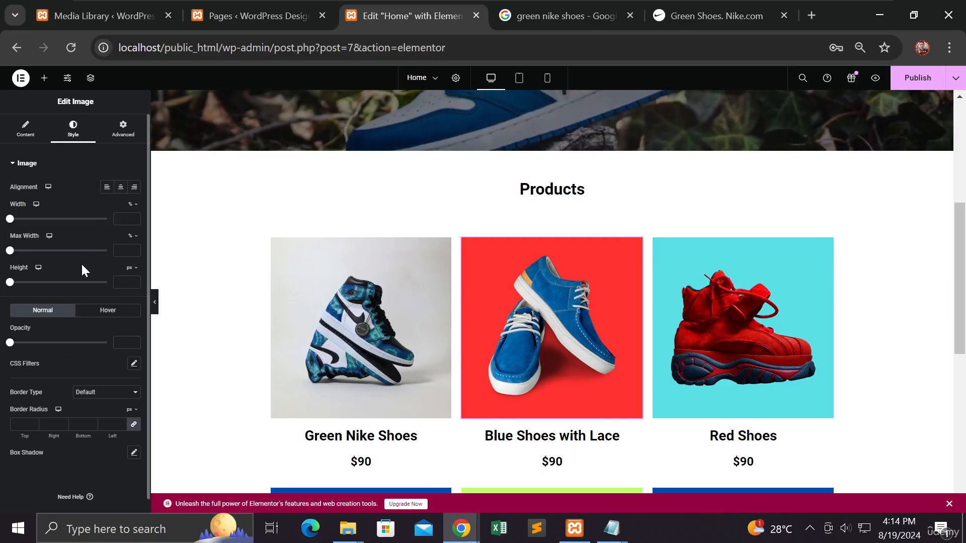
{"action": "left_click", "coordinate": [97, 311]}
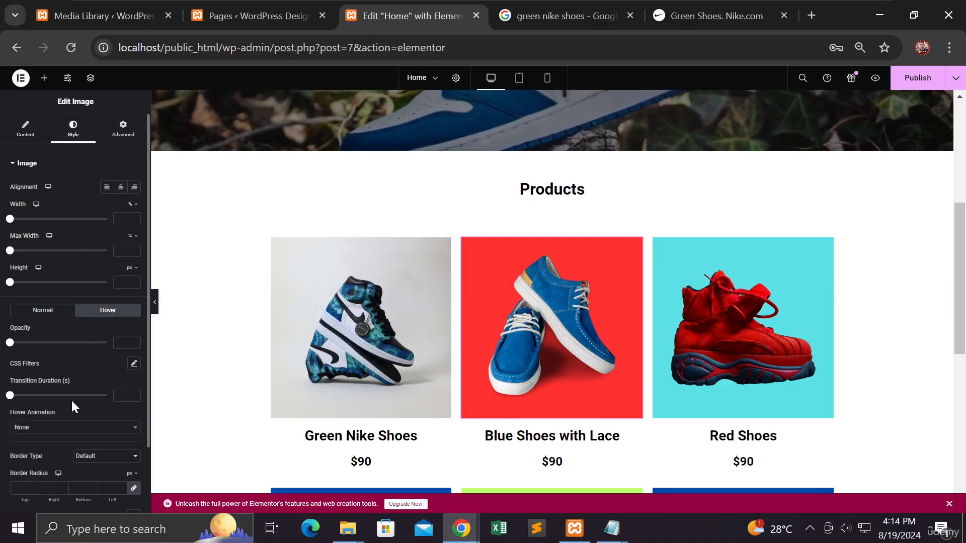
{"action": "left_click", "coordinate": [75, 428]}
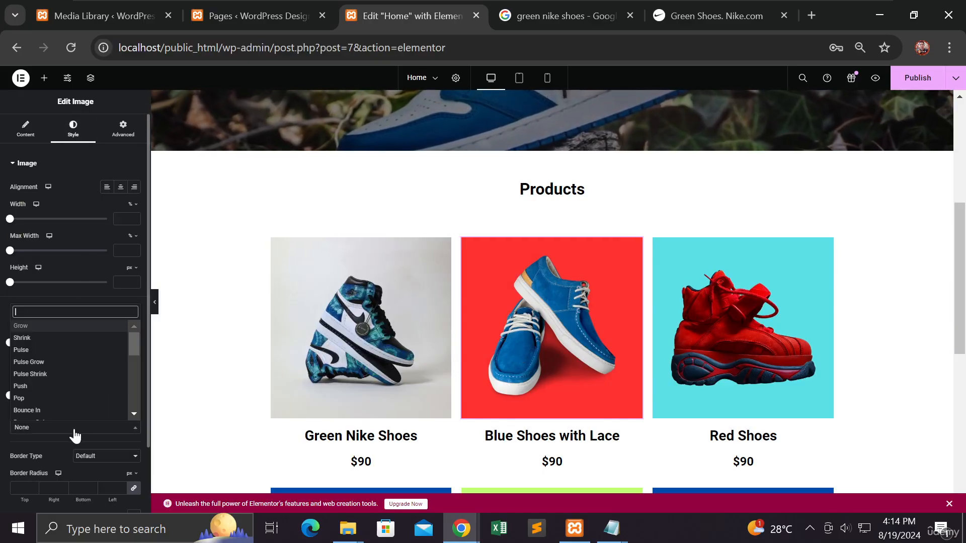
{"action": "left_click", "coordinate": [74, 325]}
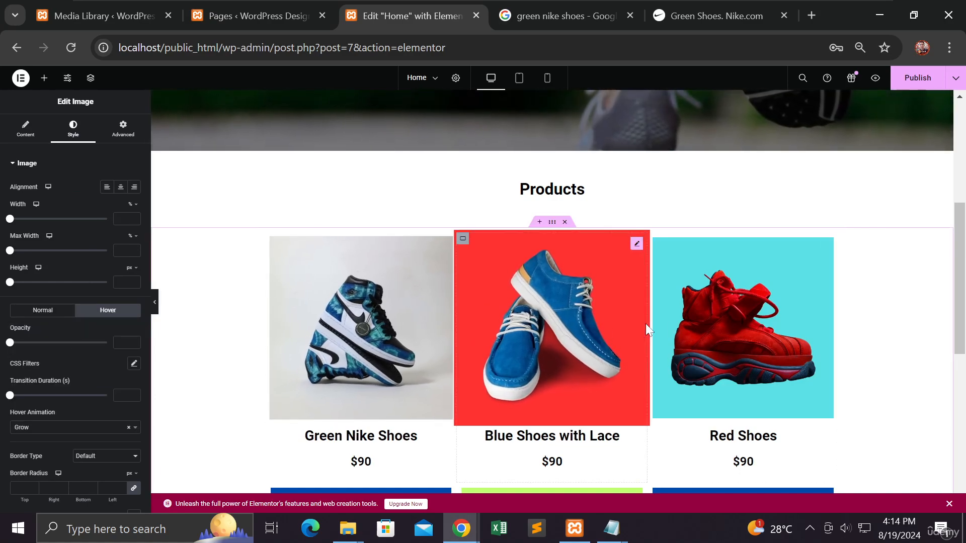
Step: Set the hover animation of the Red Shoes image in the first product row to Grow
{"action": "scroll", "coordinate": [537, 337], "scroll_direction": "down", "scroll_amount": 2}
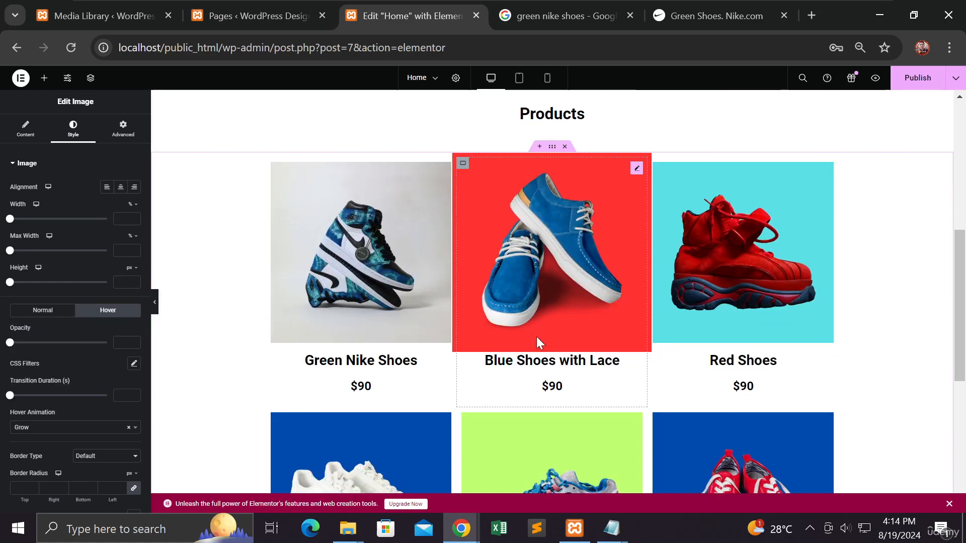
{"action": "left_click", "coordinate": [695, 285]}
{"action": "left_click", "coordinate": [72, 128]}
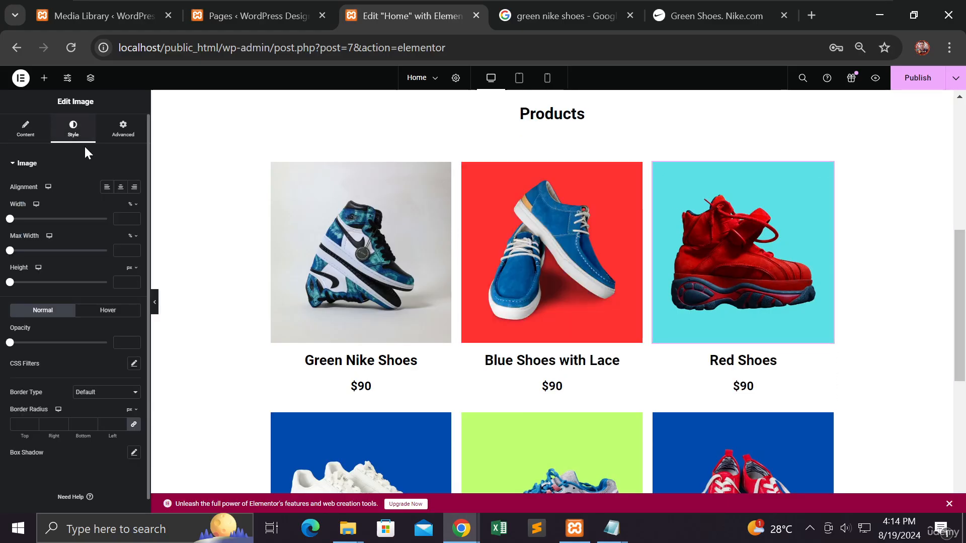
{"action": "left_click", "coordinate": [99, 312]}
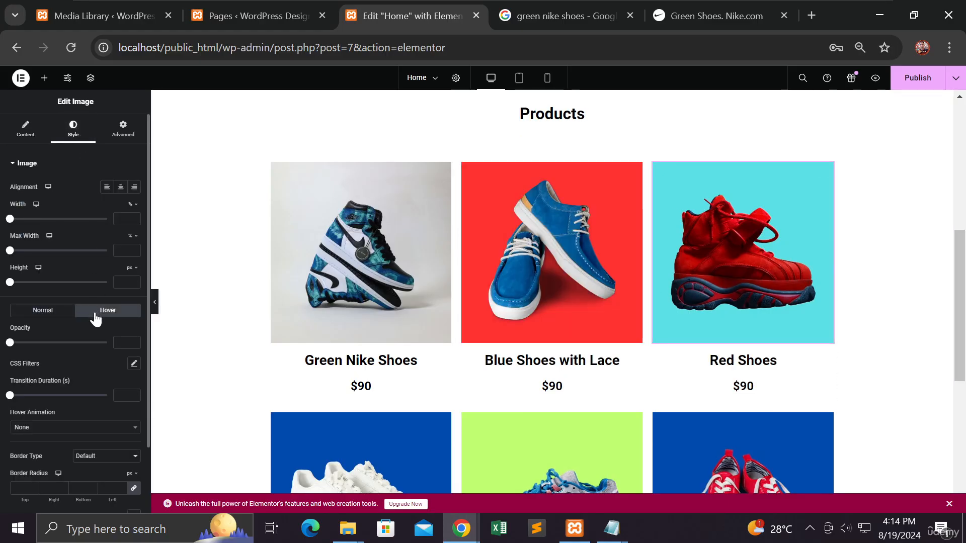
{"action": "left_click", "coordinate": [59, 428]}
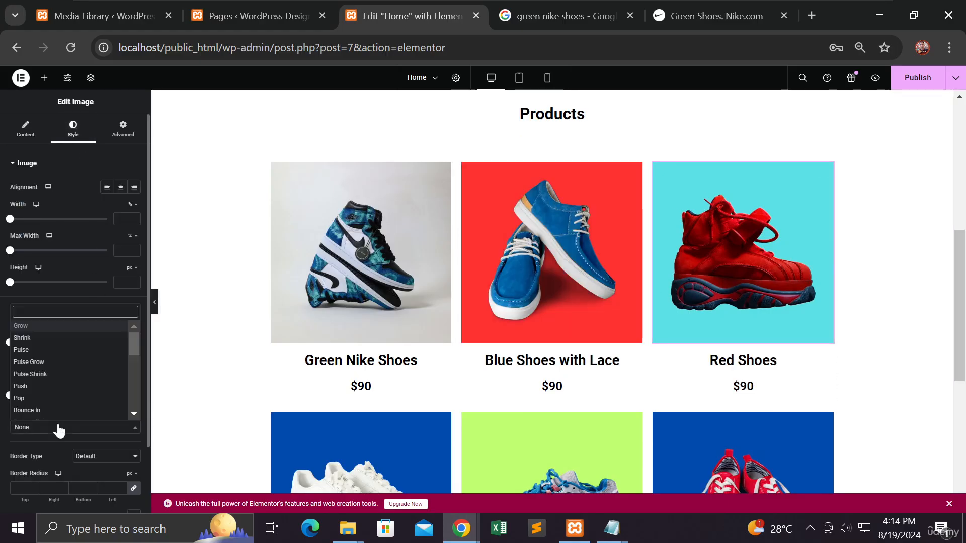
{"action": "left_click", "coordinate": [76, 326]}
Step: Set the hover animation of the White Shoes image in the second product row to Grow
{"action": "scroll", "coordinate": [358, 350], "scroll_direction": "down", "scroll_amount": 3}
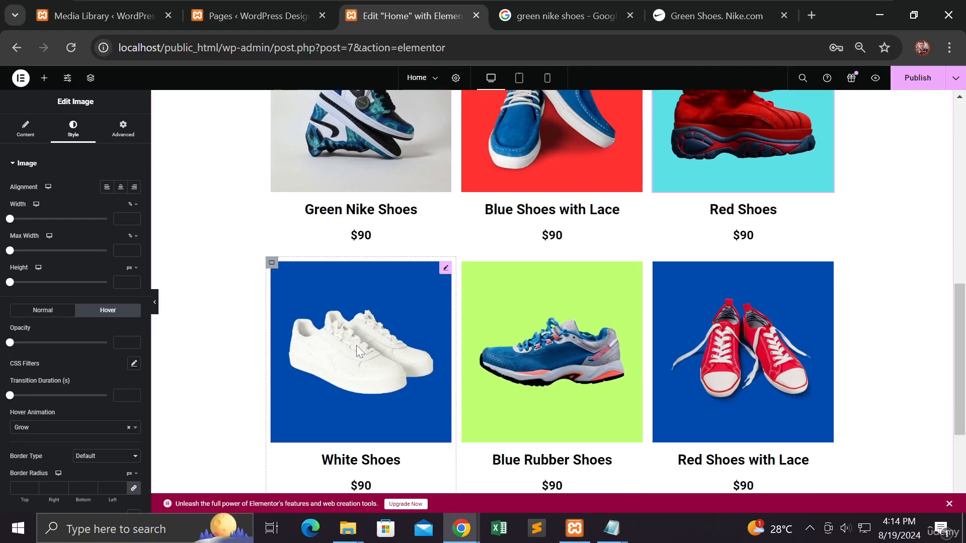
{"action": "left_click", "coordinate": [356, 347]}
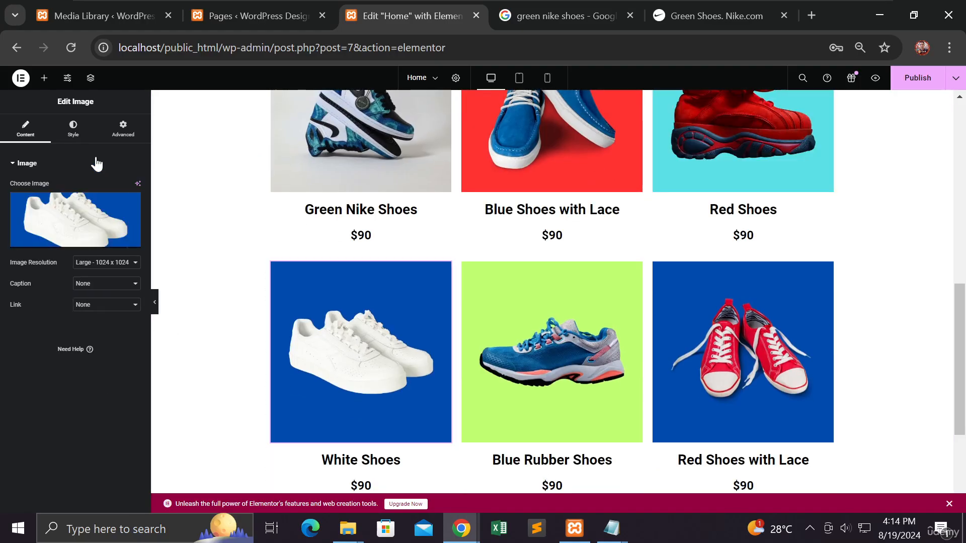
{"action": "left_click", "coordinate": [74, 129]}
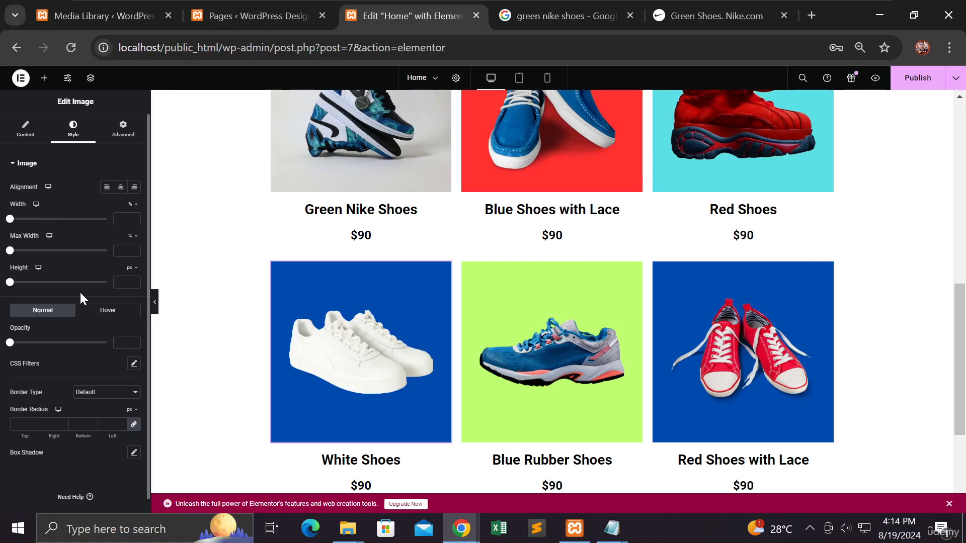
{"action": "left_click", "coordinate": [107, 310]}
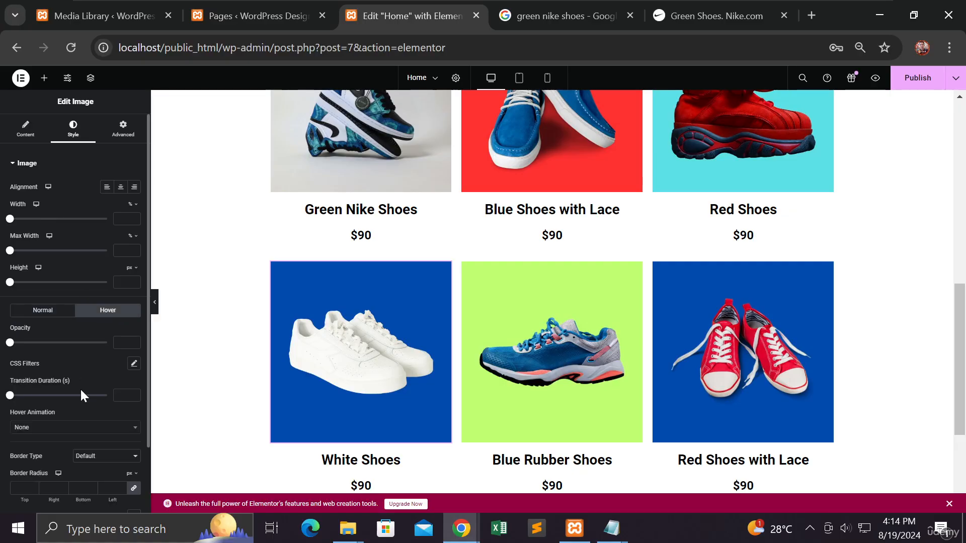
{"action": "left_click", "coordinate": [75, 429]}
{"action": "left_click", "coordinate": [79, 327]}
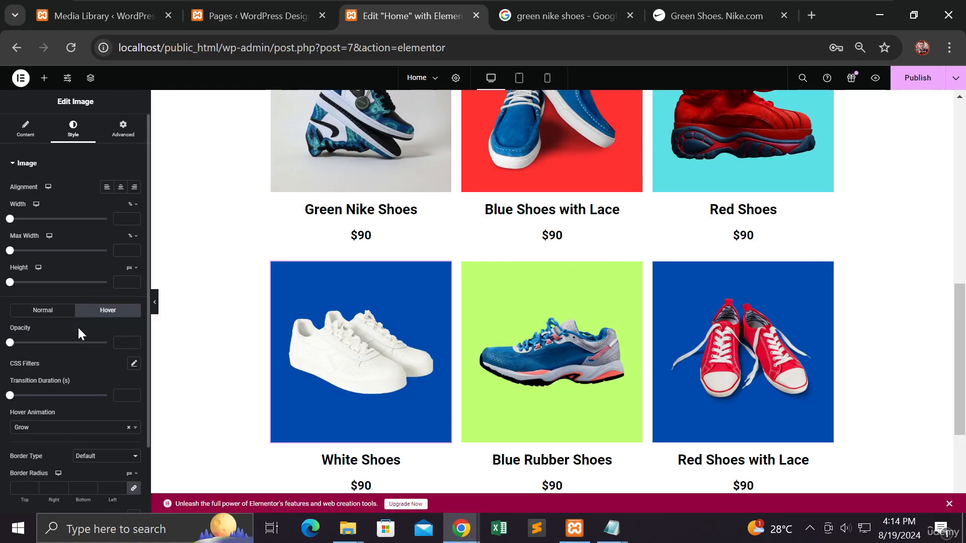
Step: Set the hover animation of the Blue Rubber Shoes image to Grow
{"action": "left_click", "coordinate": [528, 364]}
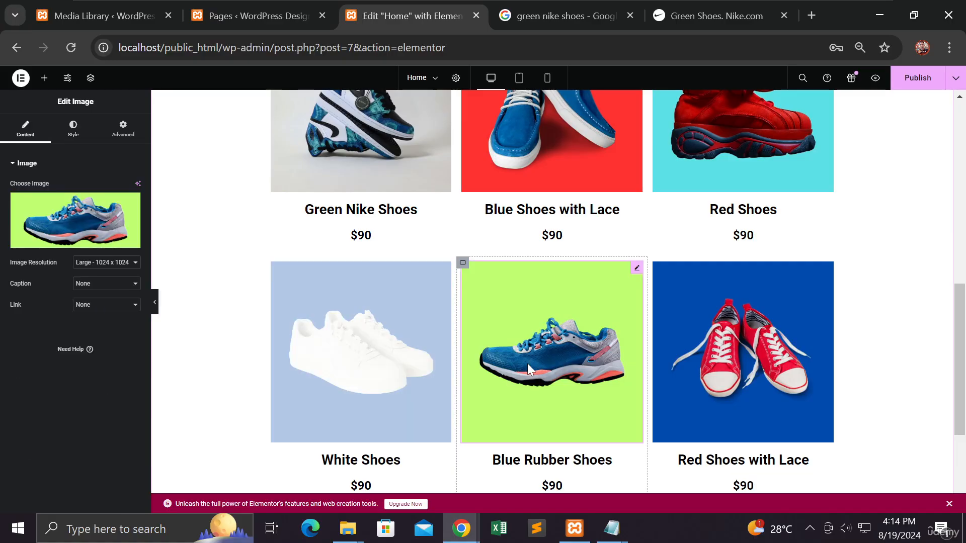
{"action": "left_click", "coordinate": [73, 129]}
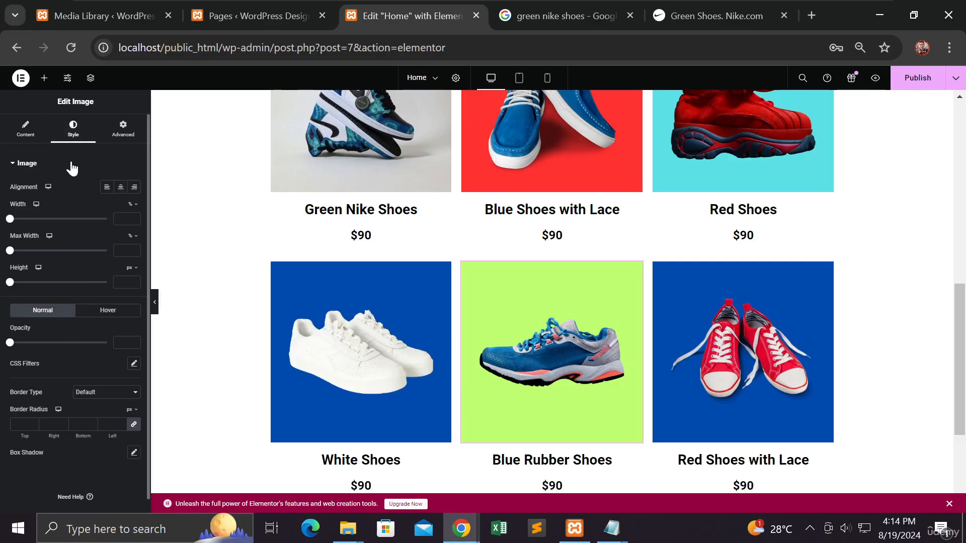
{"action": "left_click", "coordinate": [107, 312]}
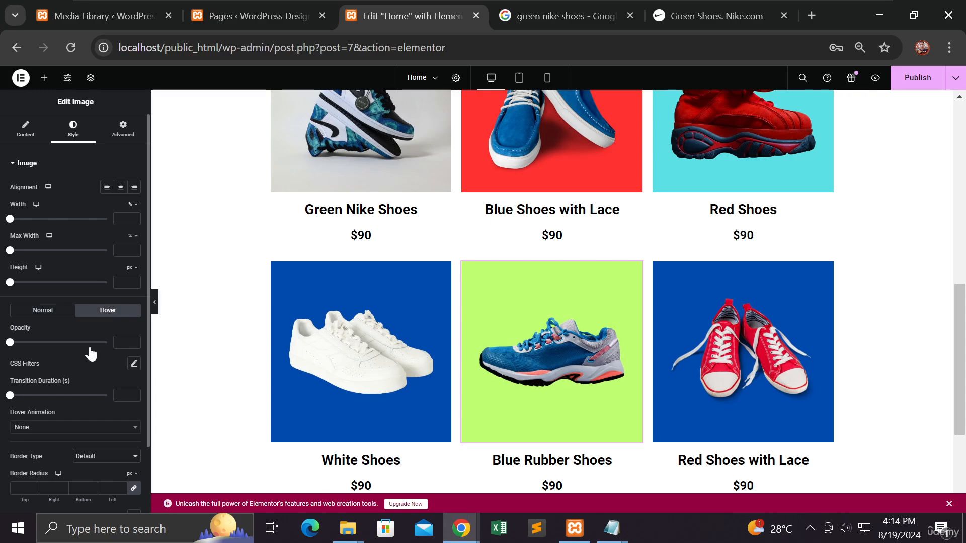
{"action": "left_click", "coordinate": [91, 436]}
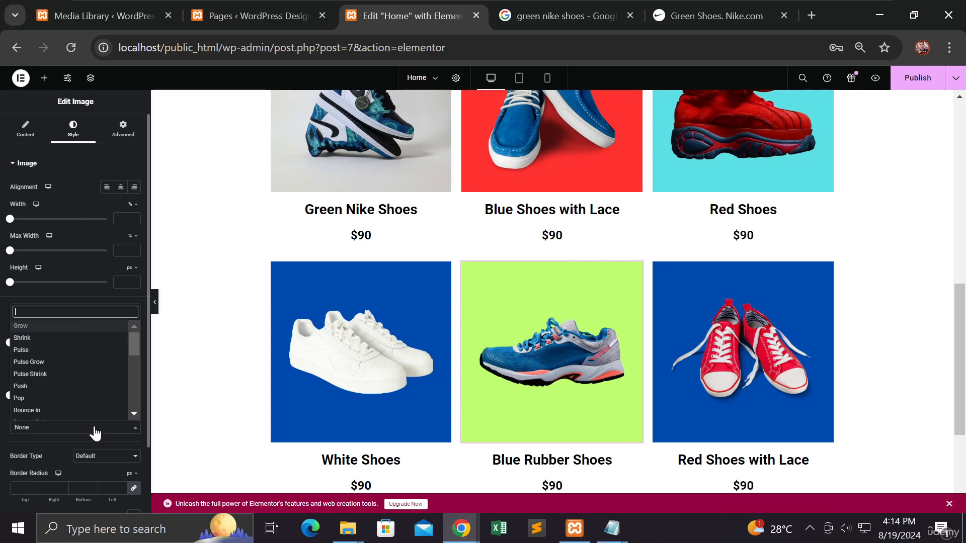
{"action": "left_click", "coordinate": [79, 333]}
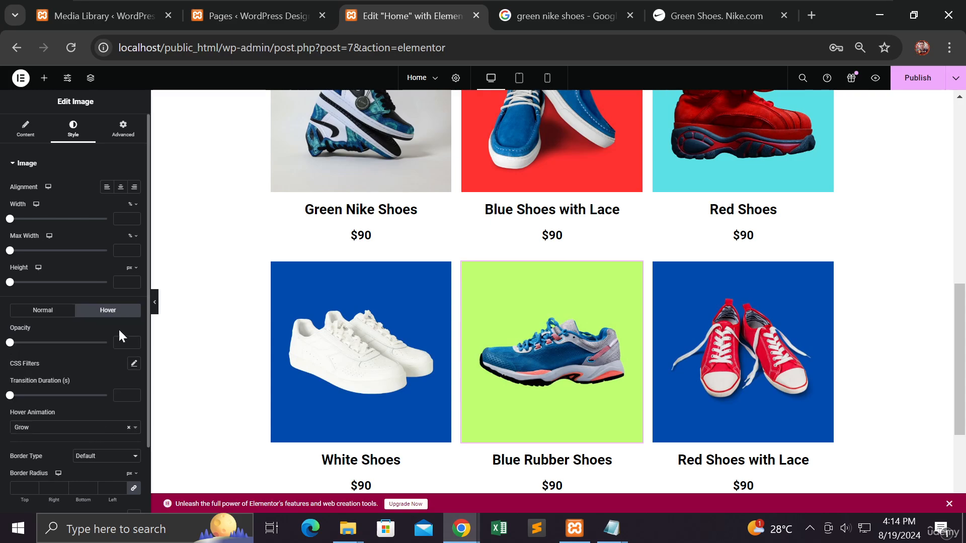
Step: Set the hover animation of the Red Shoes with Lace image to Grow and publish the page
{"action": "left_click", "coordinate": [727, 367]}
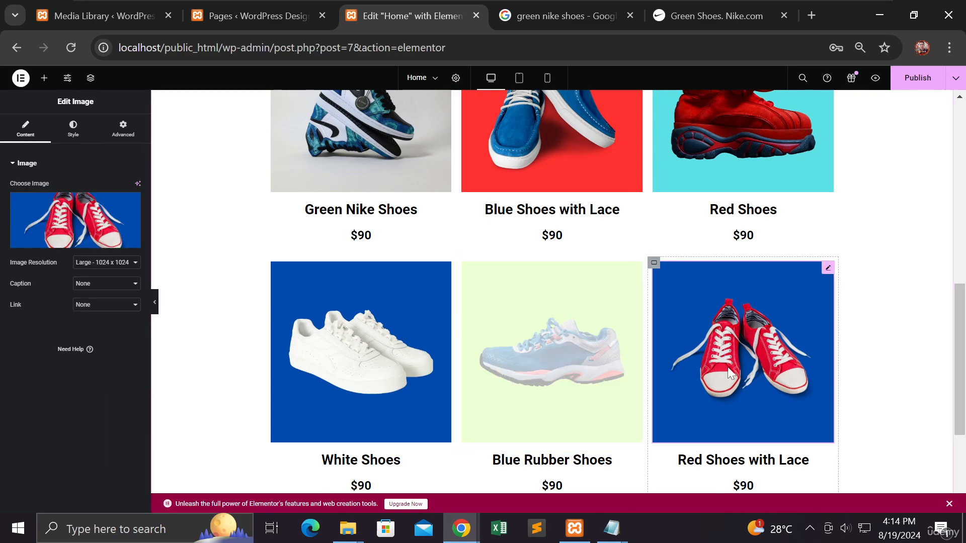
{"action": "left_click", "coordinate": [76, 129]}
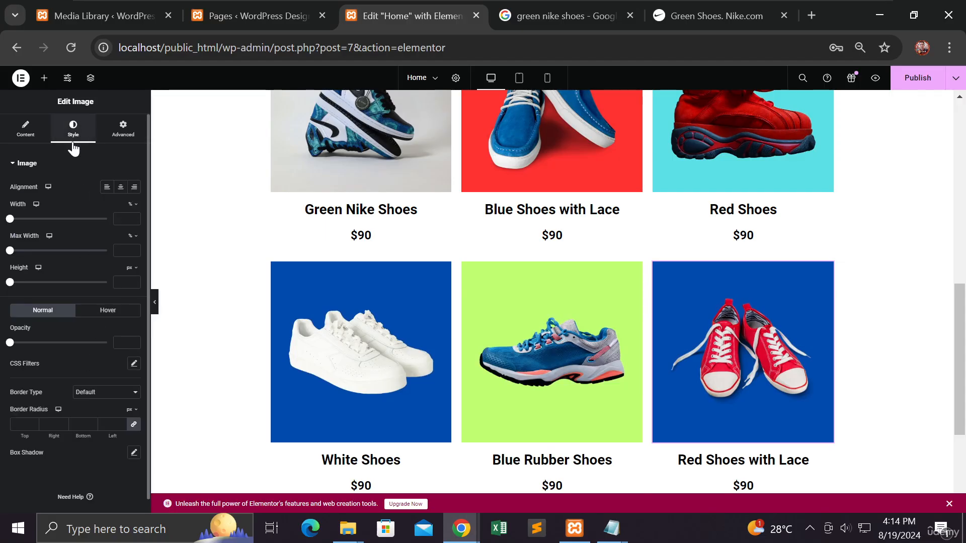
{"action": "left_click", "coordinate": [112, 312]}
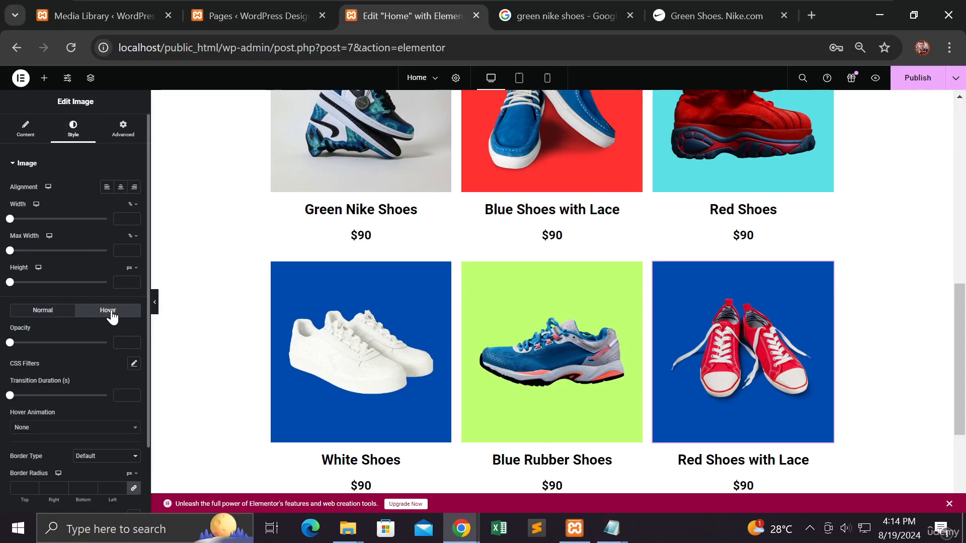
{"action": "left_click", "coordinate": [69, 429]}
{"action": "left_click", "coordinate": [60, 332]}
{"action": "scroll", "coordinate": [766, 337], "scroll_direction": "up", "scroll_amount": 2}
{"action": "scroll", "coordinate": [765, 332], "scroll_direction": "up", "scroll_amount": 2}
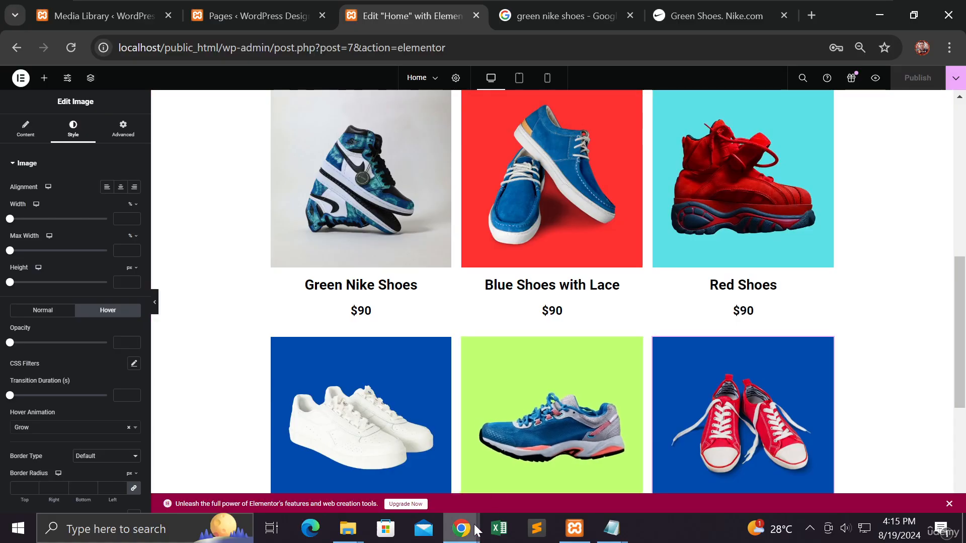
Step: Switch to the incognito browser window, reload the live Home page, and check the hover effect on the product images in both rows
{"action": "mouse_move", "coordinate": [475, 528]}
{"action": "left_click", "coordinate": [632, 460]}
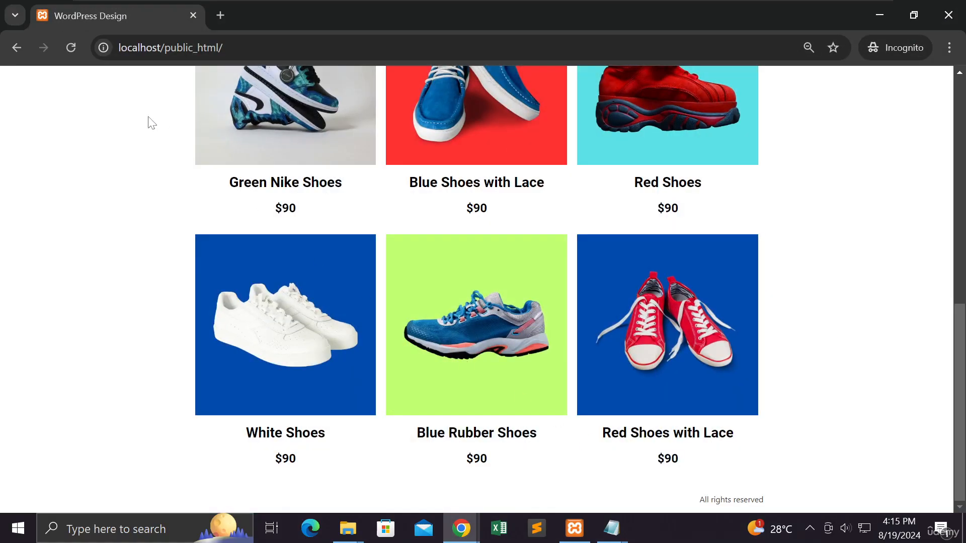
{"action": "left_click", "coordinate": [75, 51]}
{"action": "scroll", "coordinate": [124, 151], "scroll_direction": "up", "scroll_amount": 5}
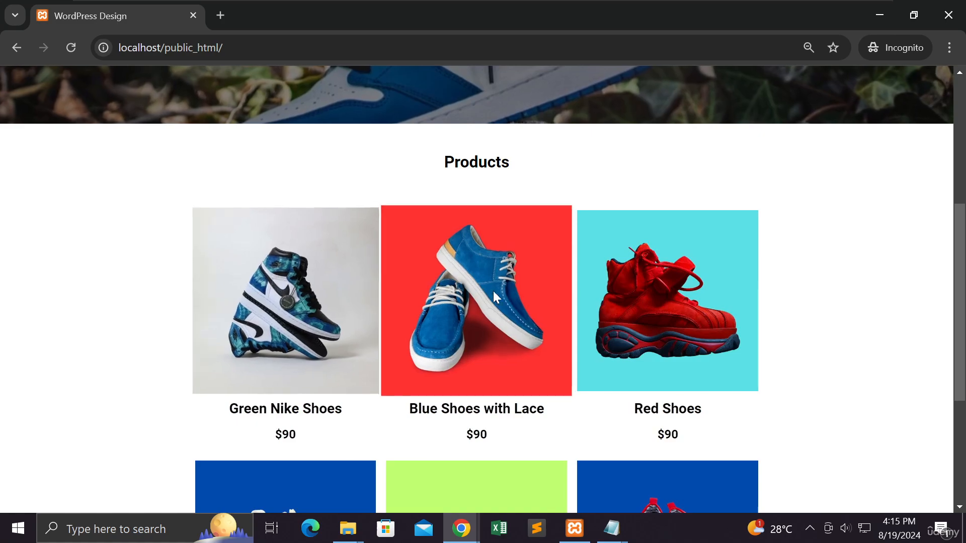
{"action": "scroll", "coordinate": [647, 305], "scroll_direction": "down", "scroll_amount": 5}
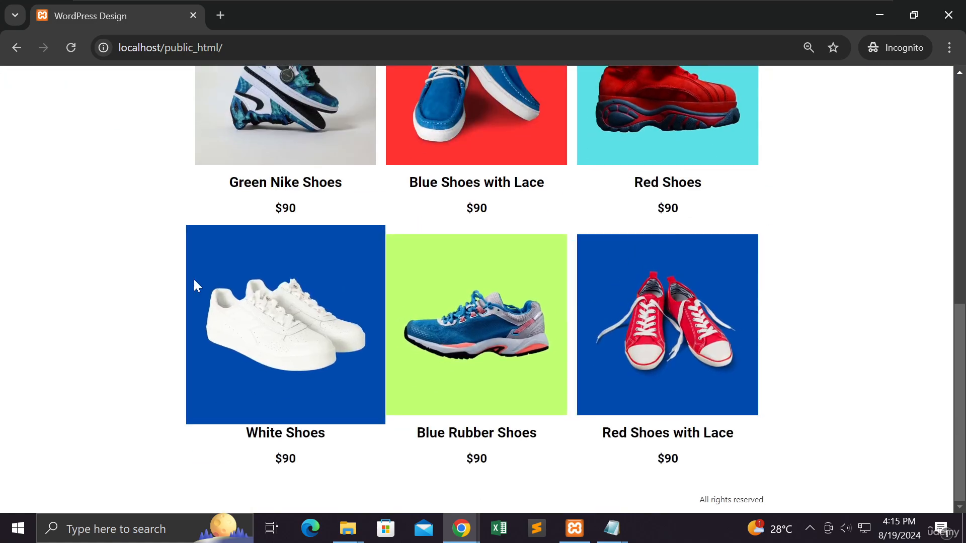
{"action": "scroll", "coordinate": [63, 241], "scroll_direction": "up", "scroll_amount": 3}
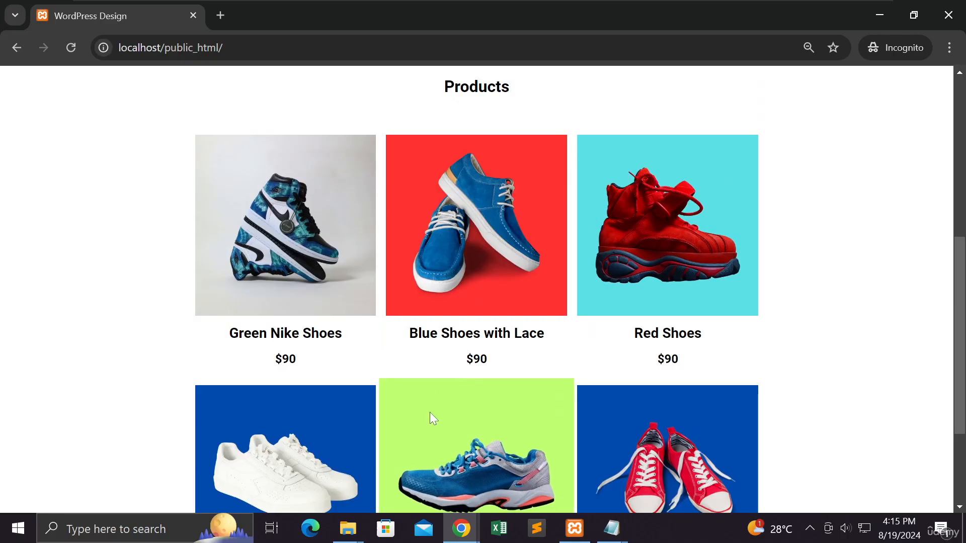
Step: Switch to the presentation window with the "Section Background" slide and show it in full screen
{"action": "mouse_move", "coordinate": [467, 536]}
{"action": "left_click", "coordinate": [482, 476]}
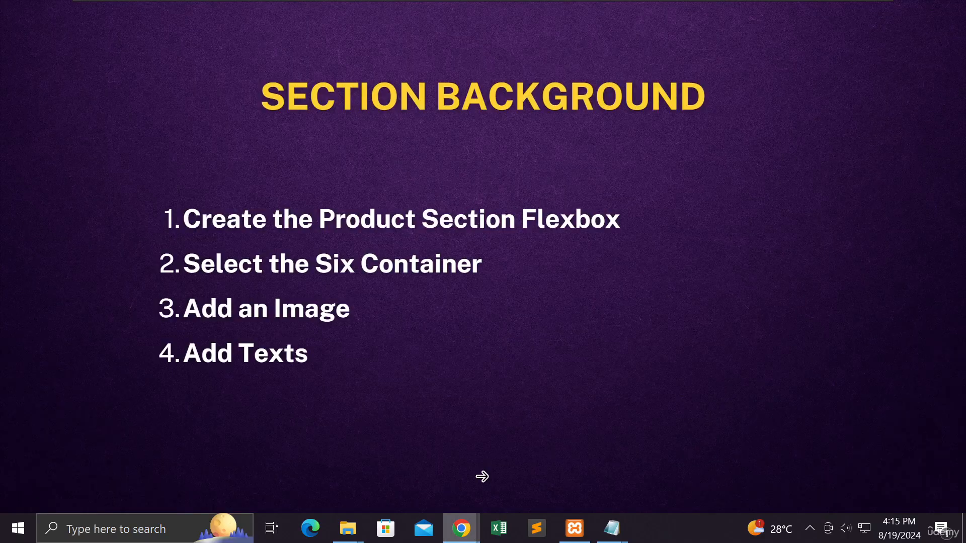
{"action": "key", "text": "f"}
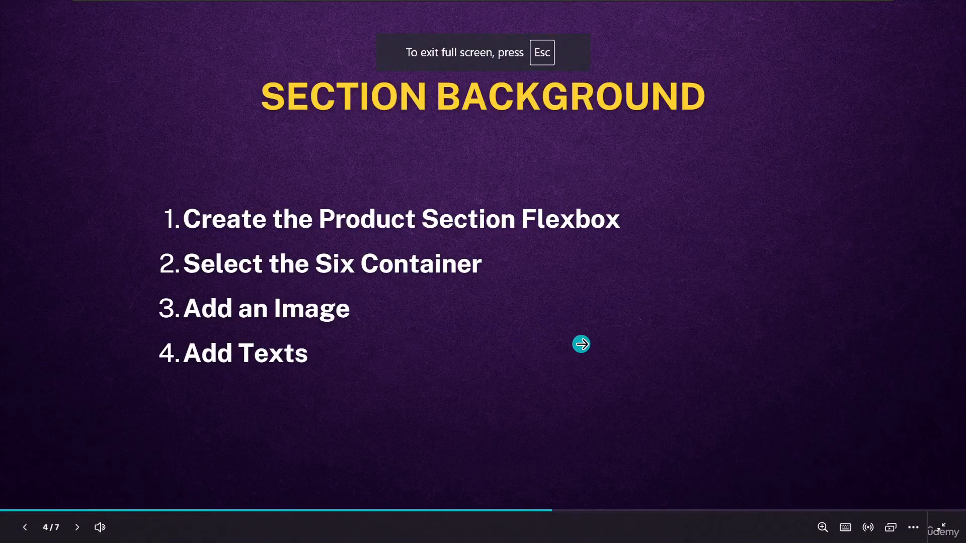